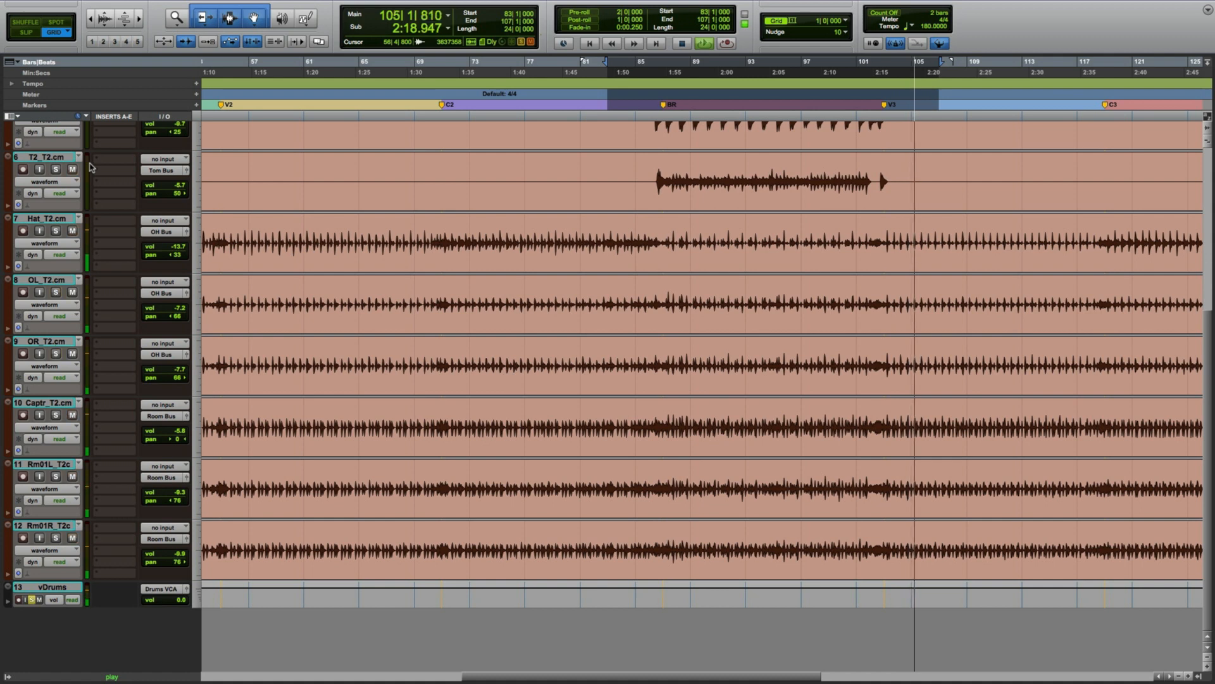
pyautogui.hotkey('shift', 's')
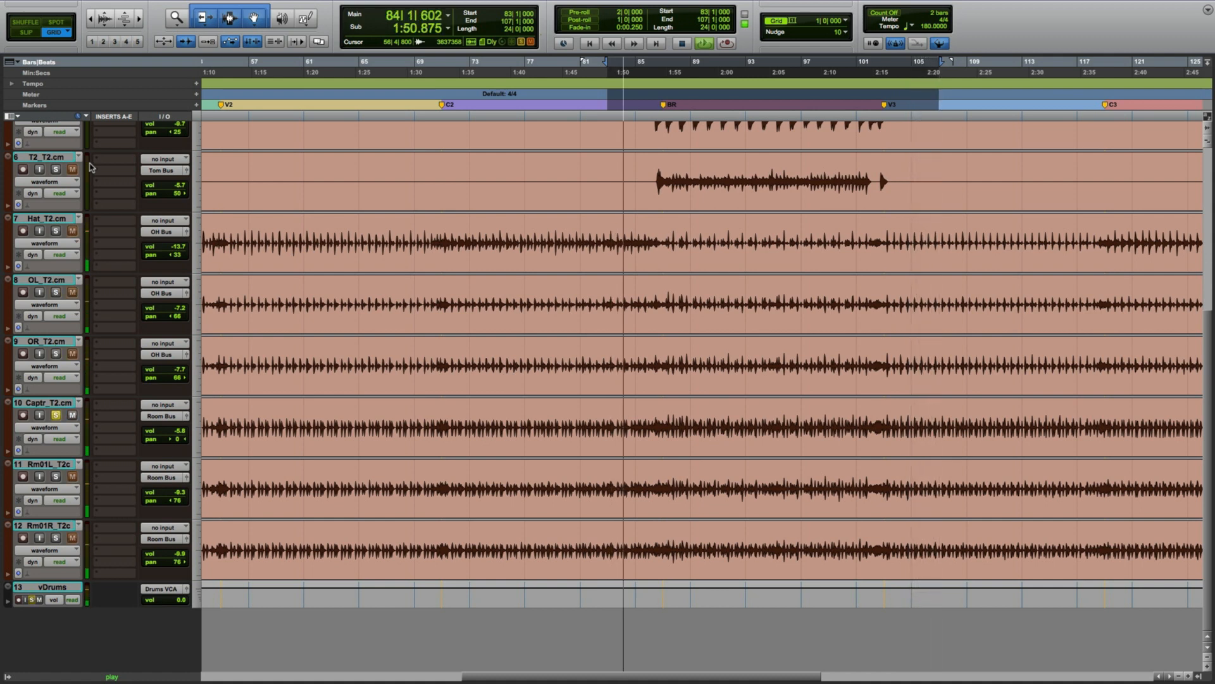
# Play back the session and scroll through the drum track list to examine the bus tracks and their inserts.
pyautogui.hotkey('shift', 's')
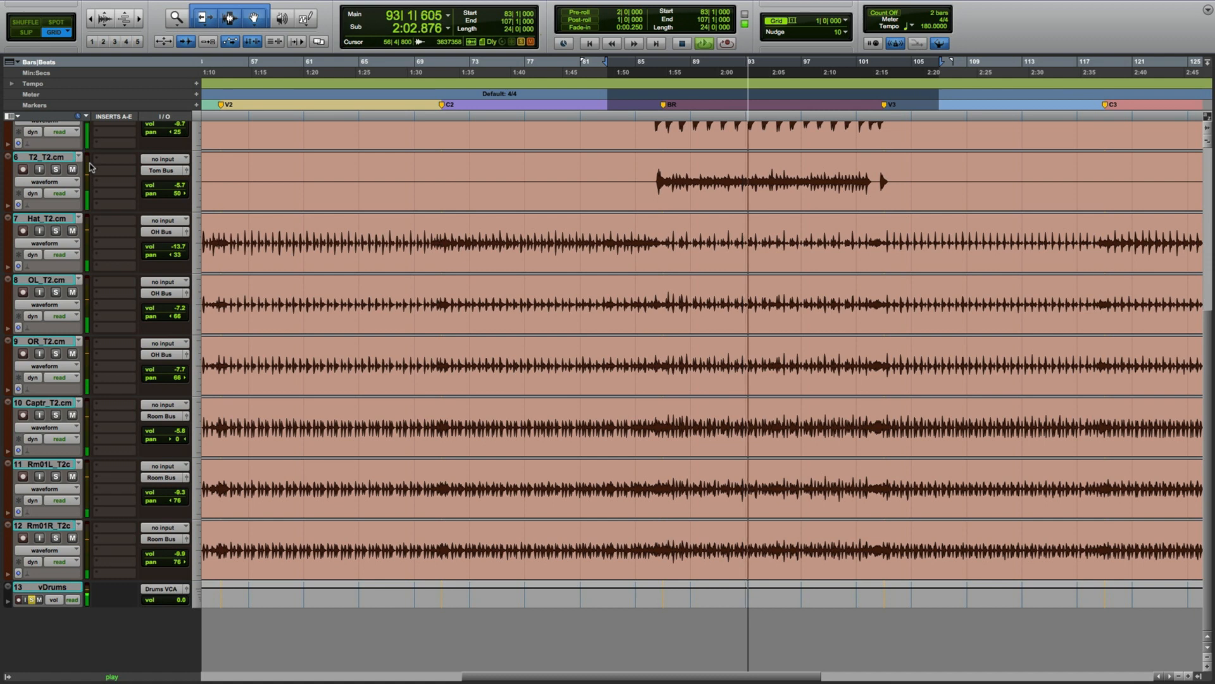
pyautogui.press('space')
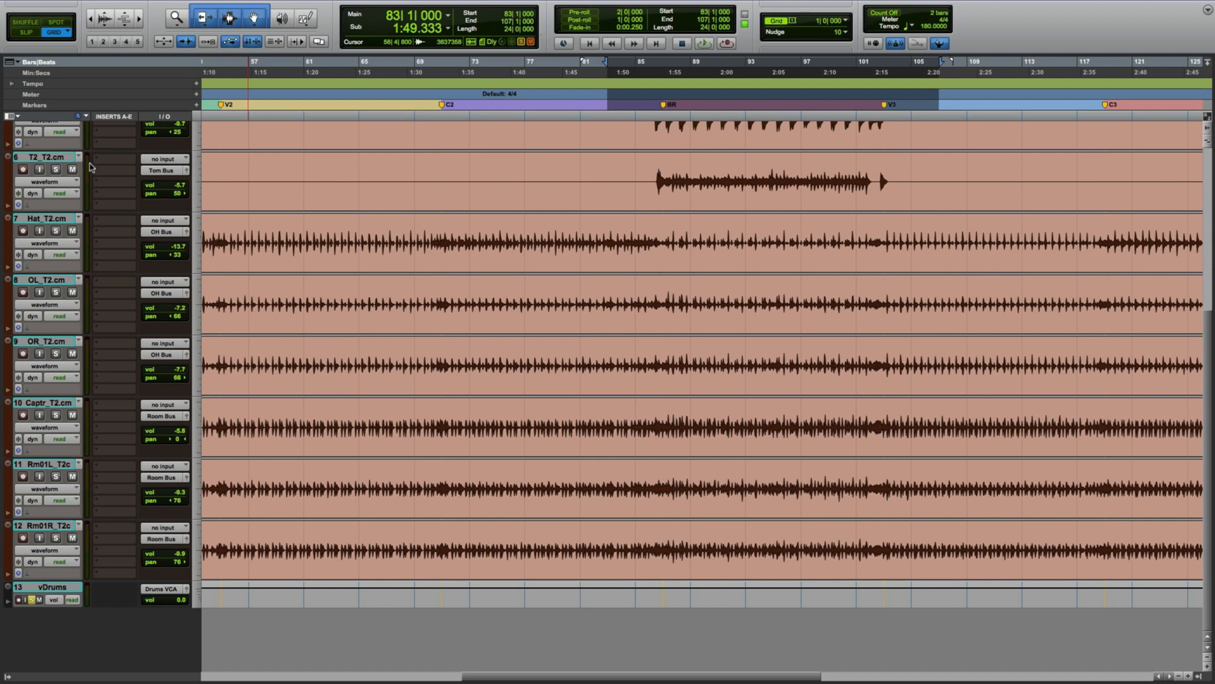
pyautogui.scroll(5, 95, 151)
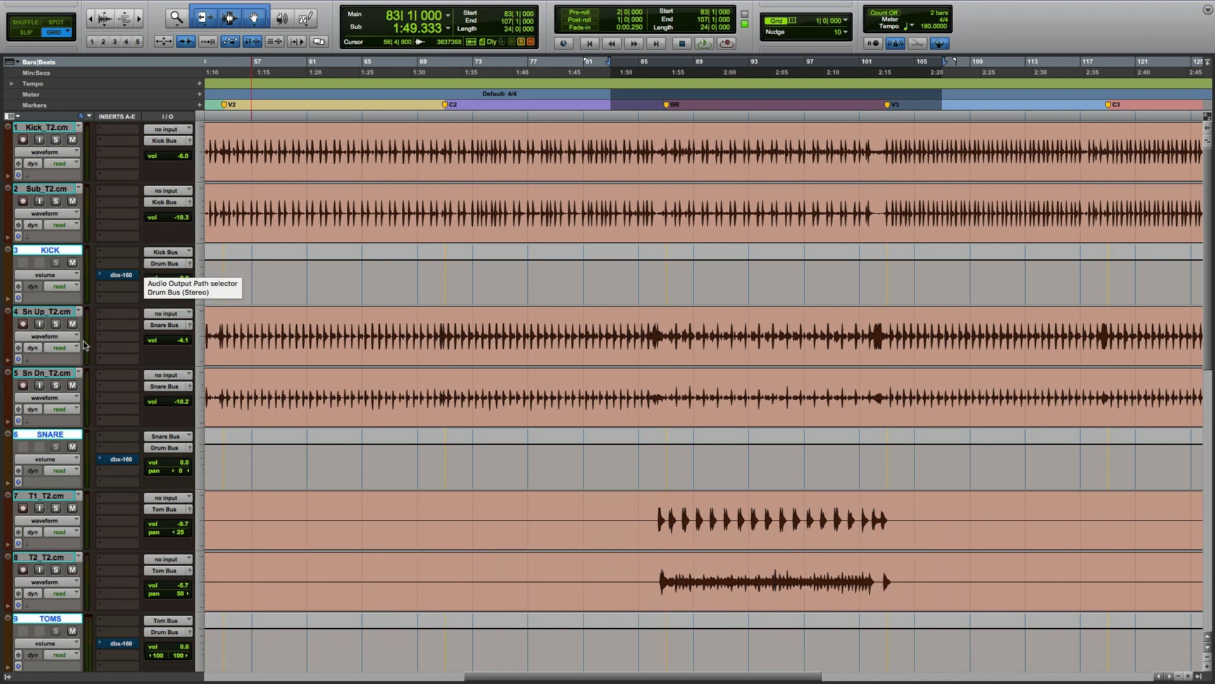
pyautogui.scroll(-2, 50, 320)
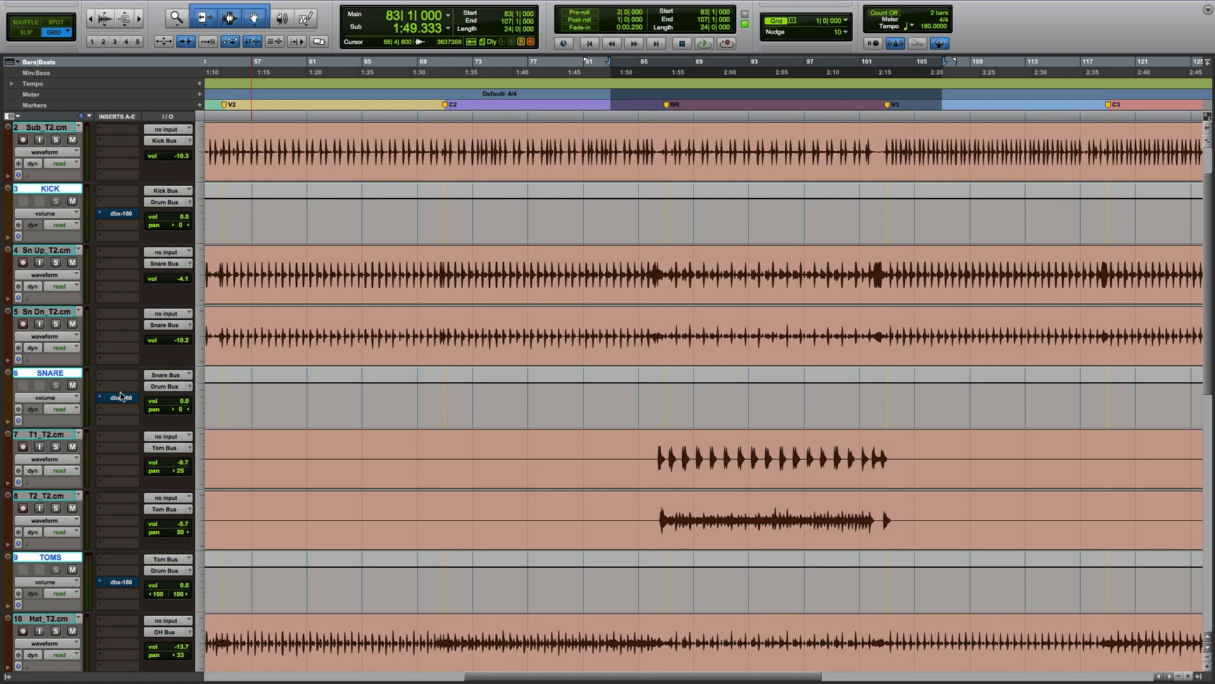
pyautogui.scroll(-2, 120, 396)
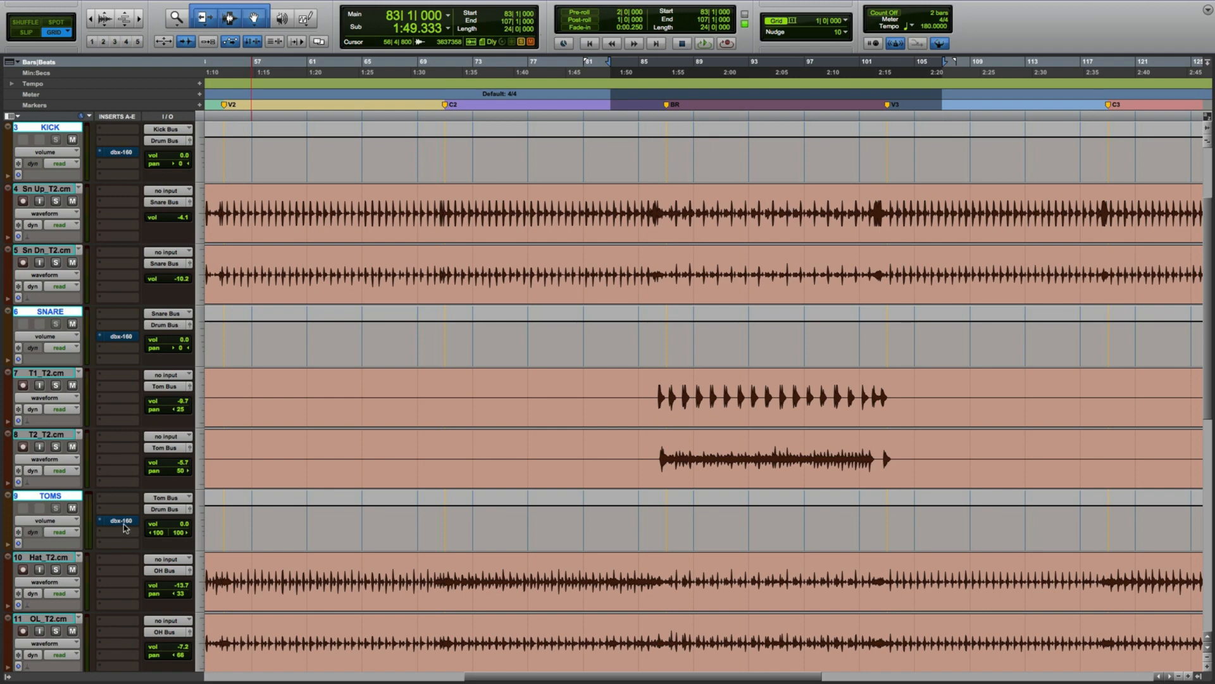
pyautogui.scroll(2, 124, 528)
pyautogui.scroll(-1, 124, 527)
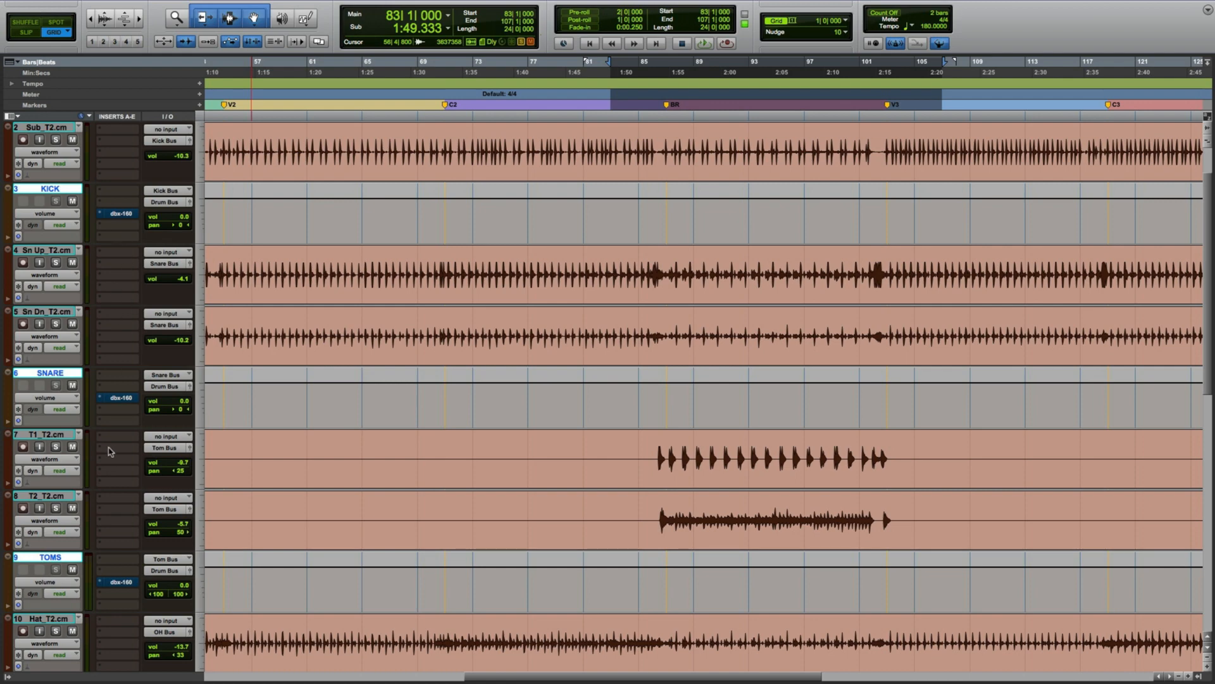
pyautogui.scroll(1, 107, 380)
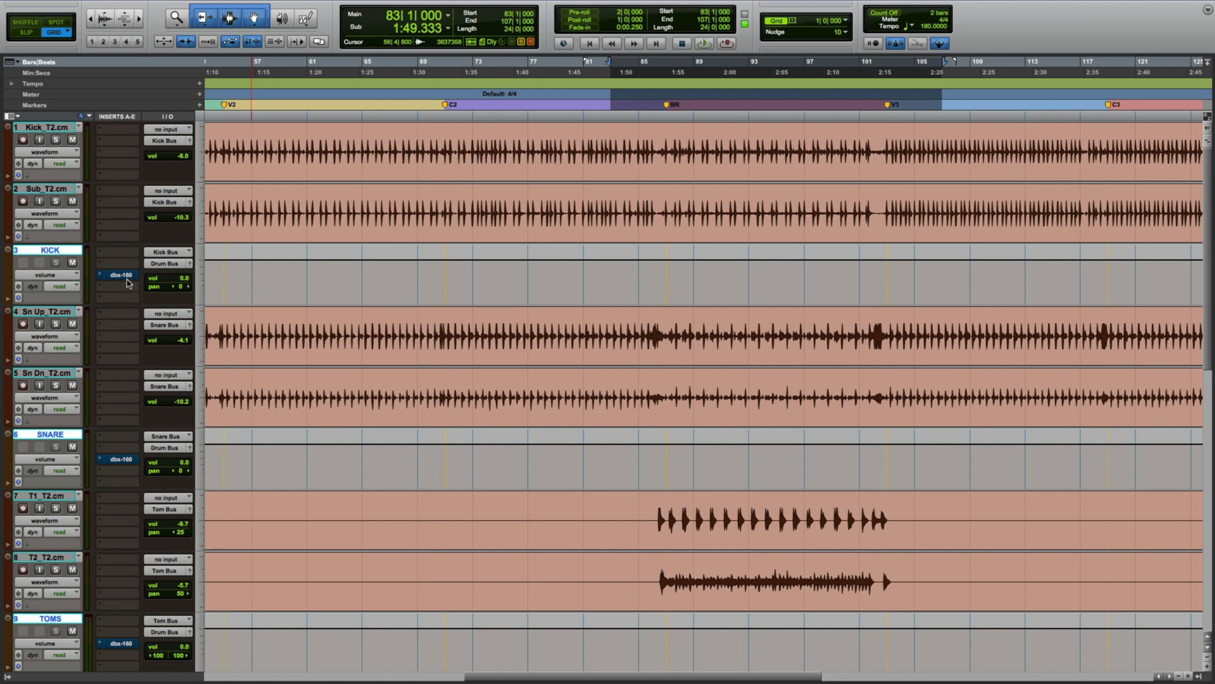
# Open the dbx-160 plug-in on the KICK bus track, reposition its window, and start playback.
pyautogui.click(125, 279)
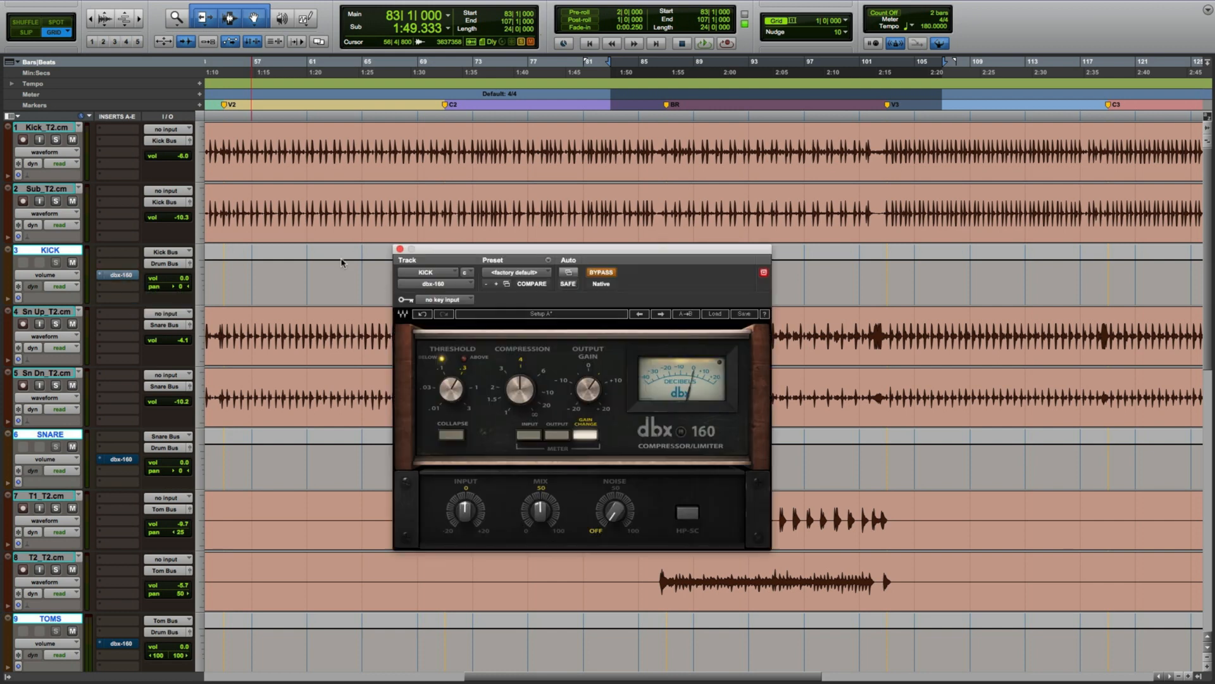
pyautogui.moveTo(592, 256); pyautogui.dragTo(775, 263)
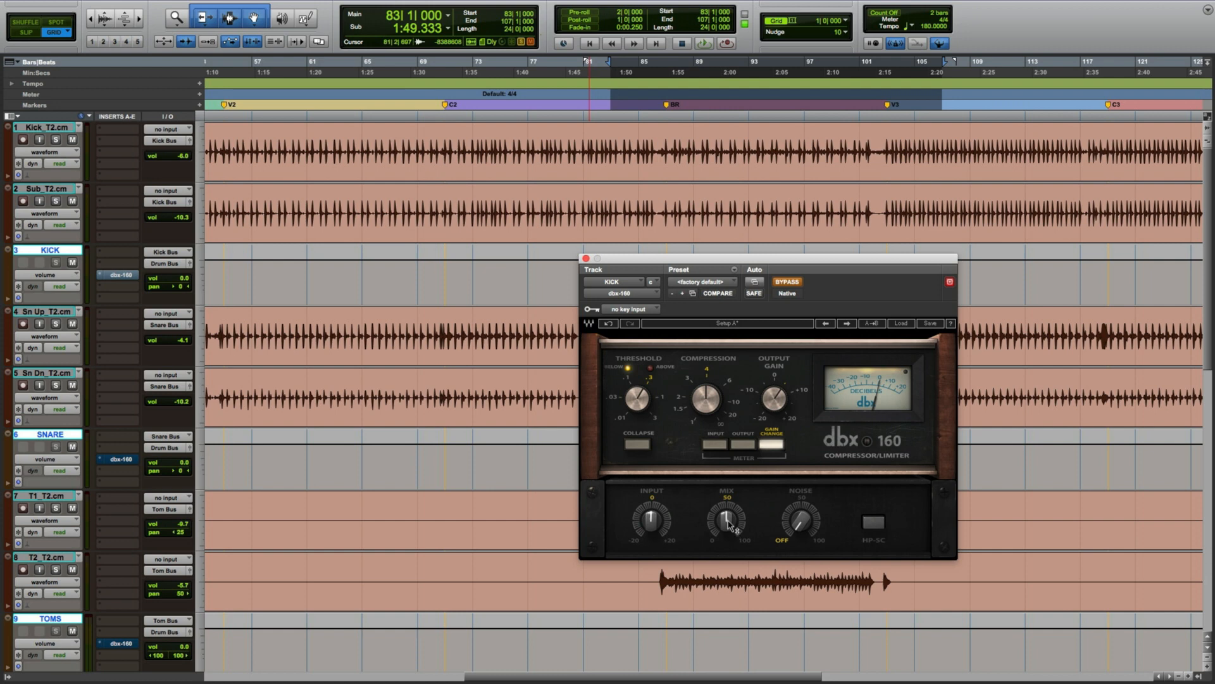
pyautogui.moveTo(728, 524)
pyautogui.press('space')
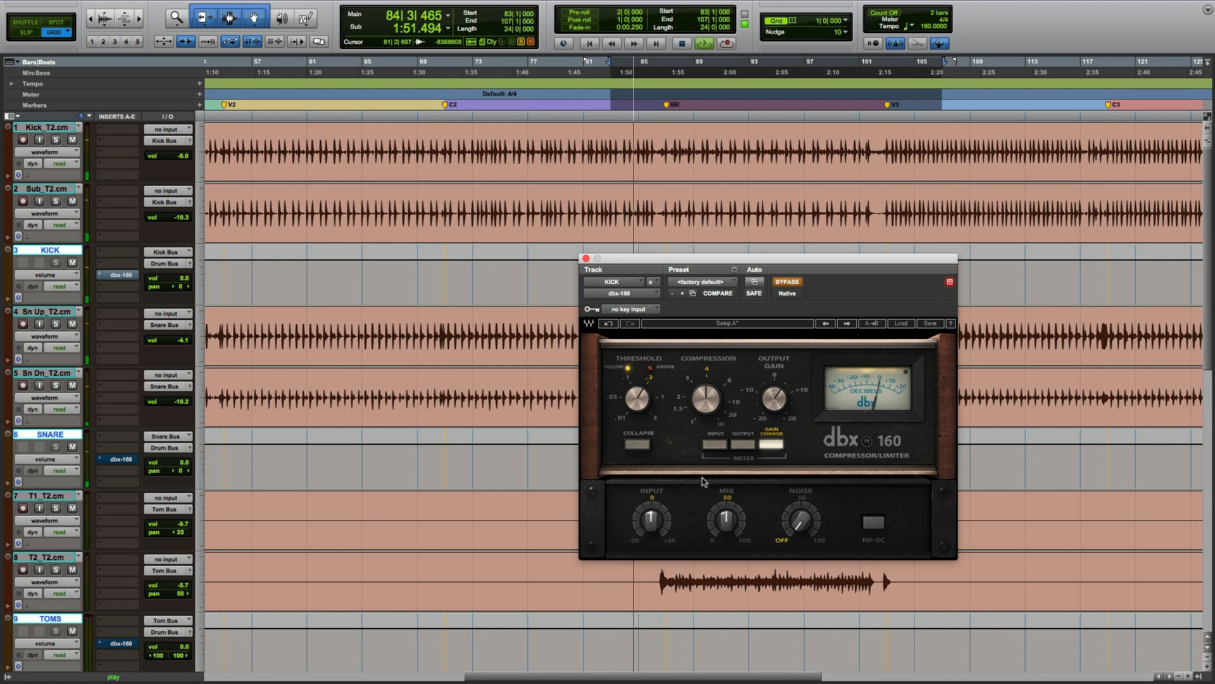
# Solo the kick tracks and take the dbx-160 out of bypass.
pyautogui.hotkey('shift', 's')
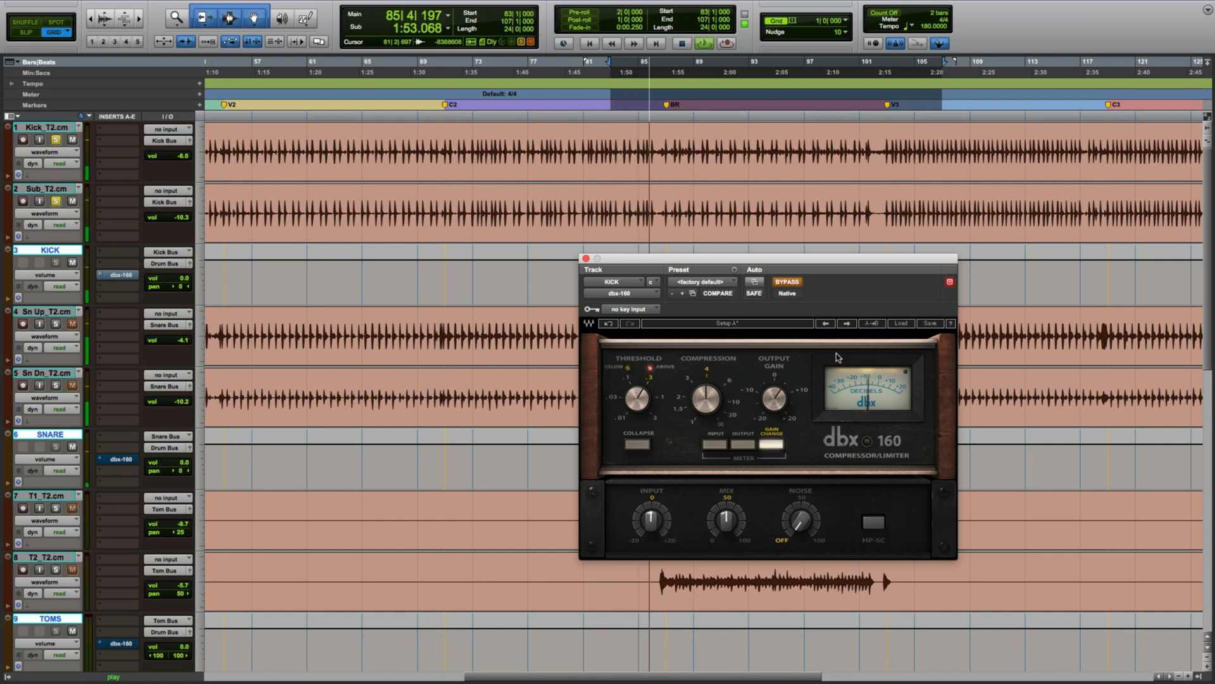
pyautogui.click(786, 282)
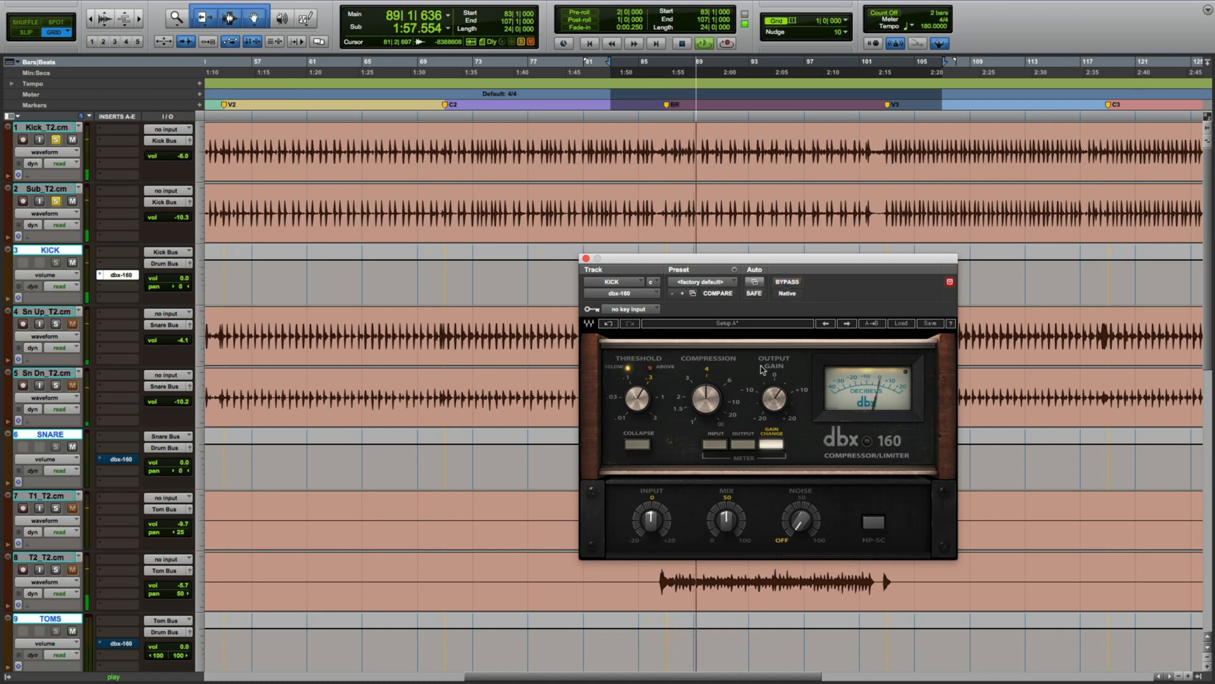
# Set the dbx-160 Mix to 100%.
pyautogui.click(727, 519)
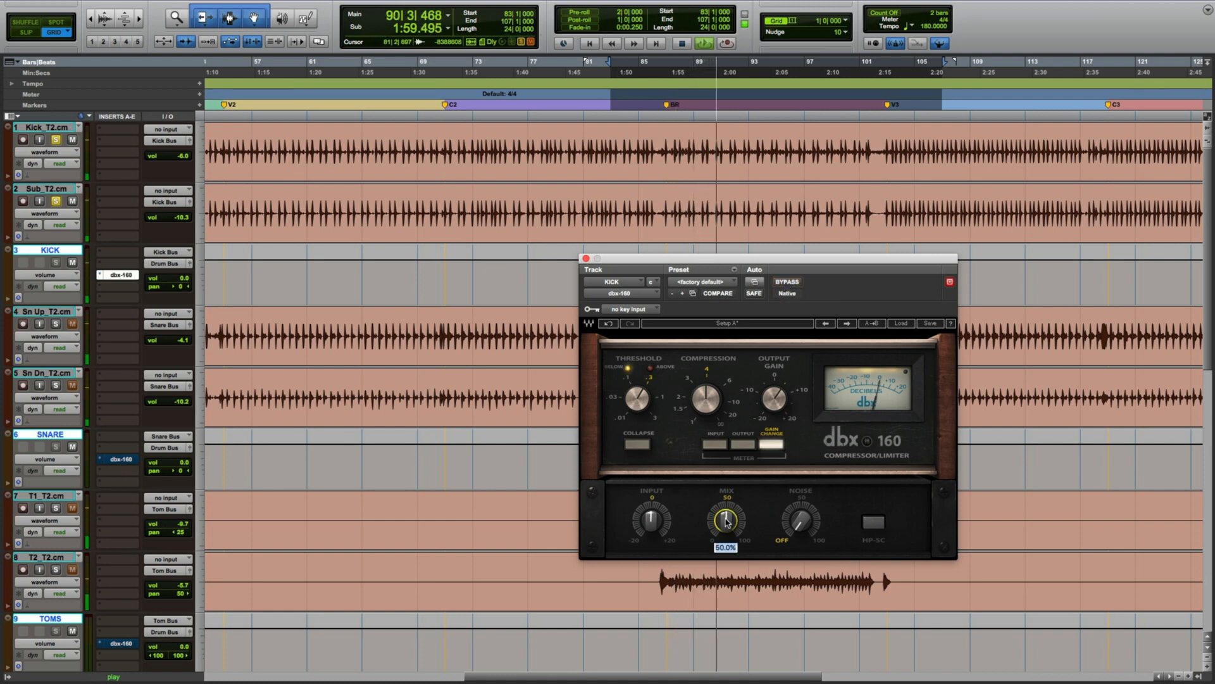
pyautogui.write('100')
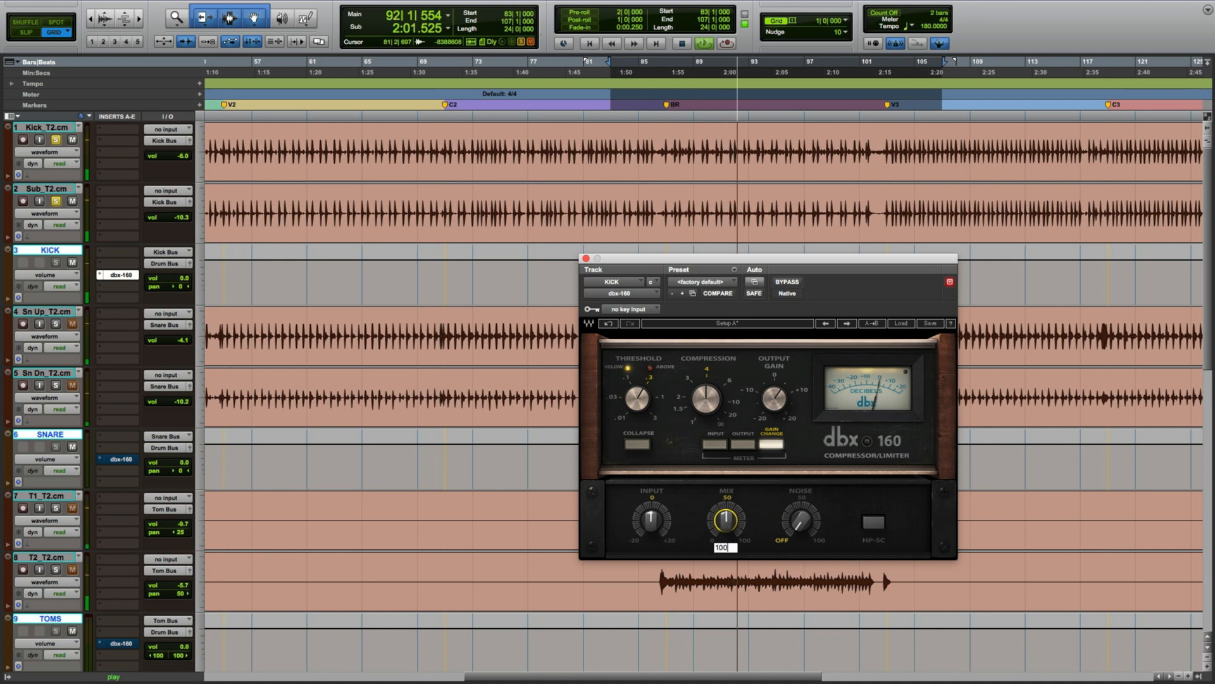
pyautogui.press('Return')
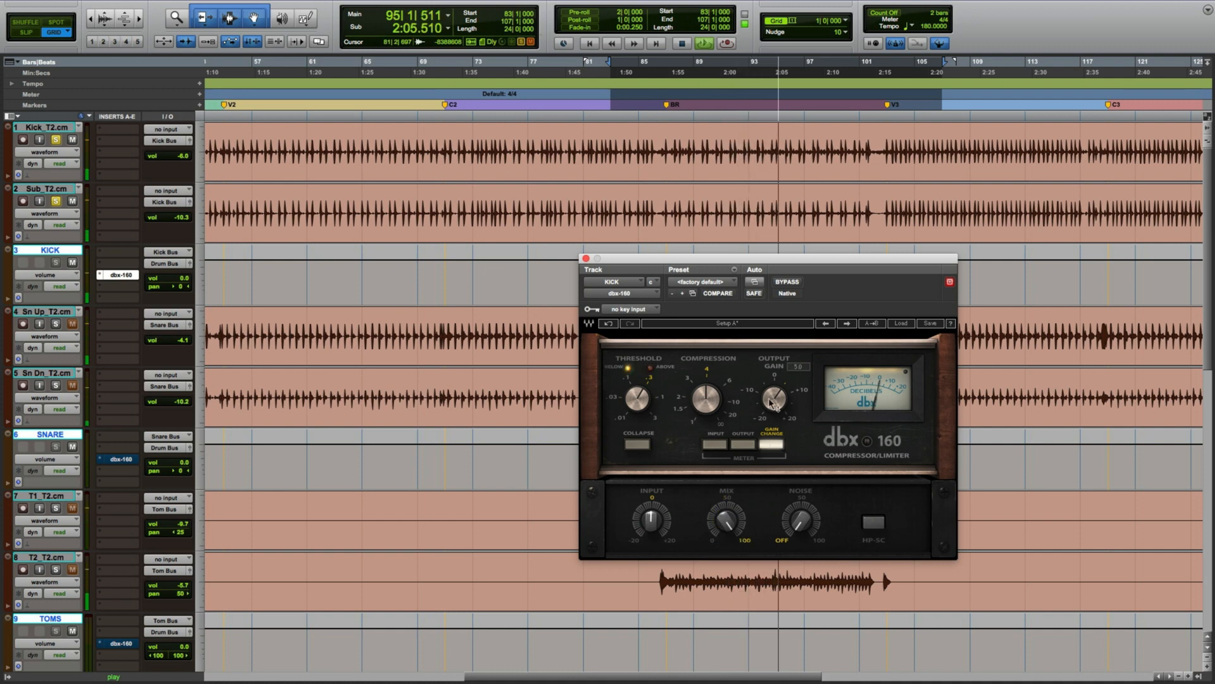
# Set the kick compressor's Mix to 50% and stop playback.
pyautogui.click(726, 520)
pyautogui.write('50')
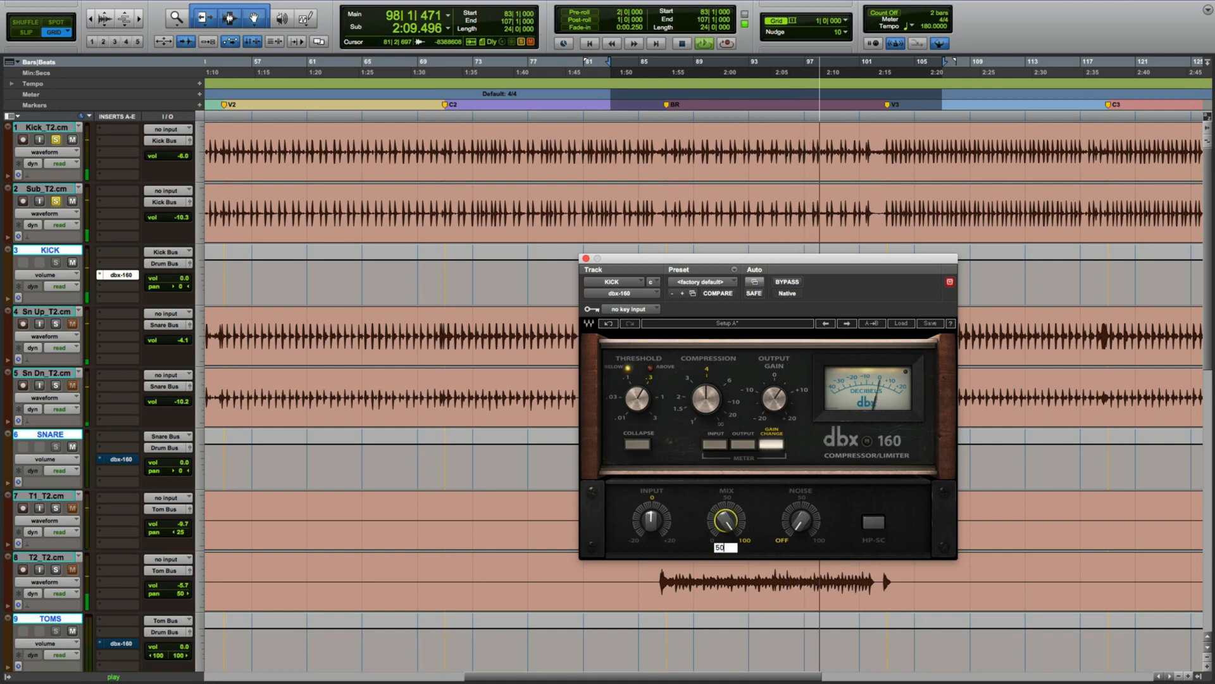
pyautogui.press('Return')
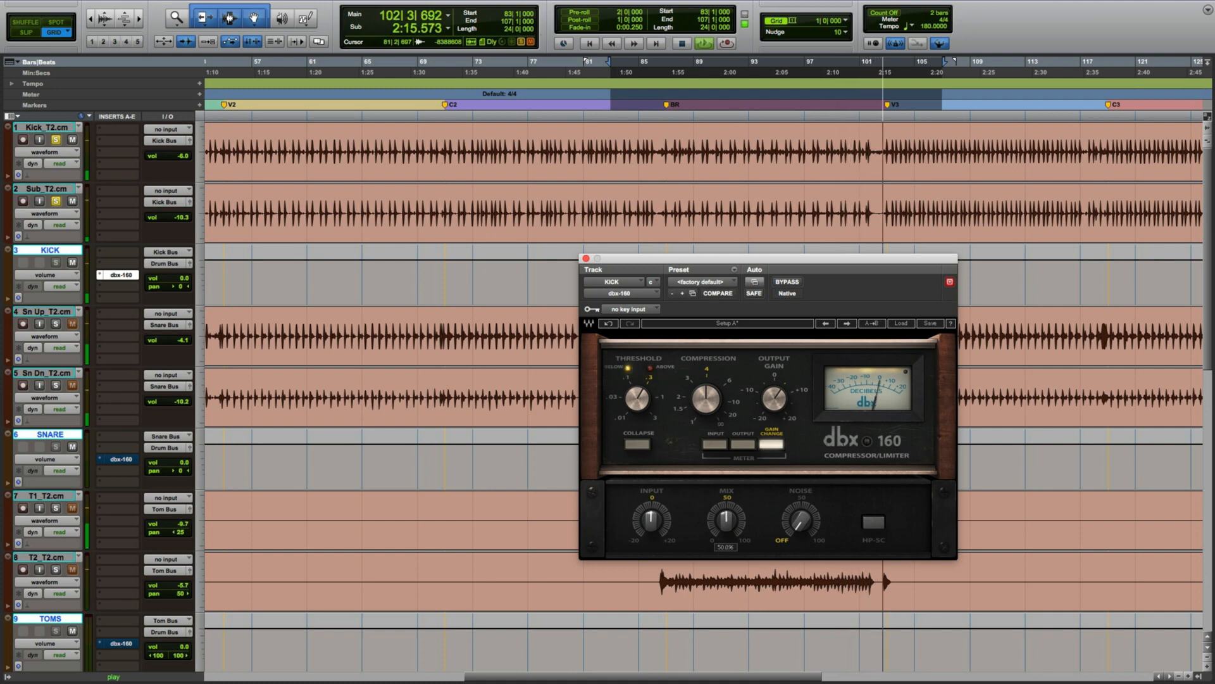
pyautogui.press('space')
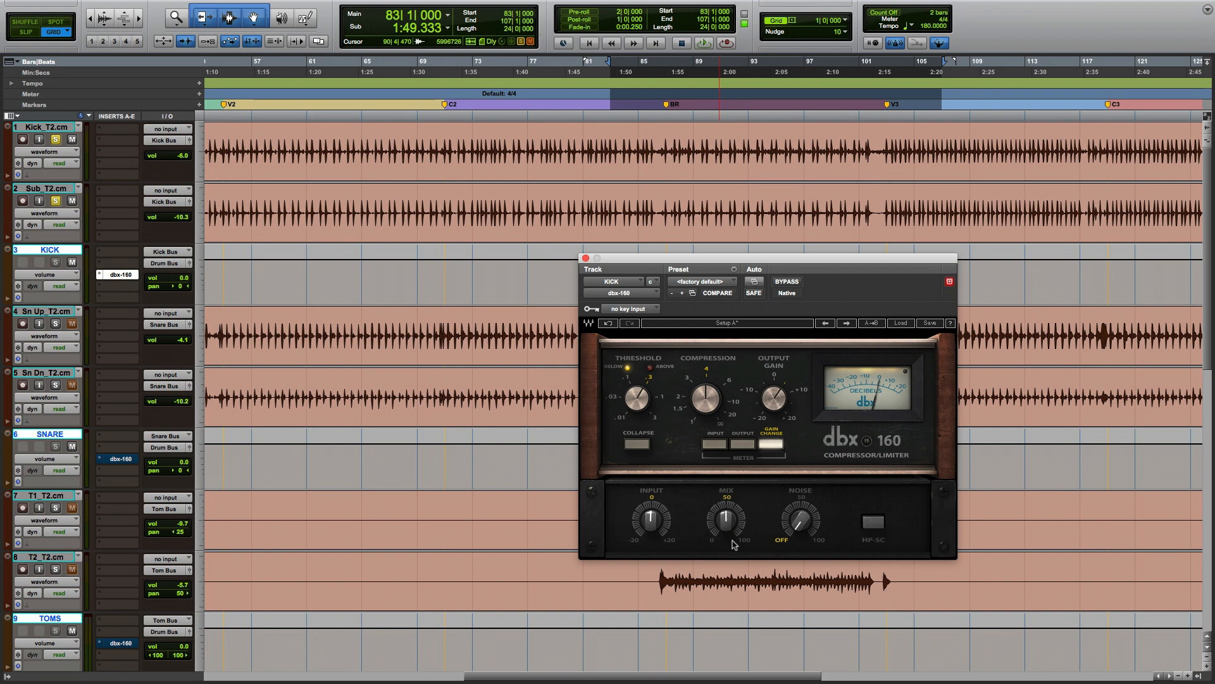
# Close the kick compressor window, open the dbx-160 on the SNARE bus track, and start playback.
pyautogui.click(586, 258)
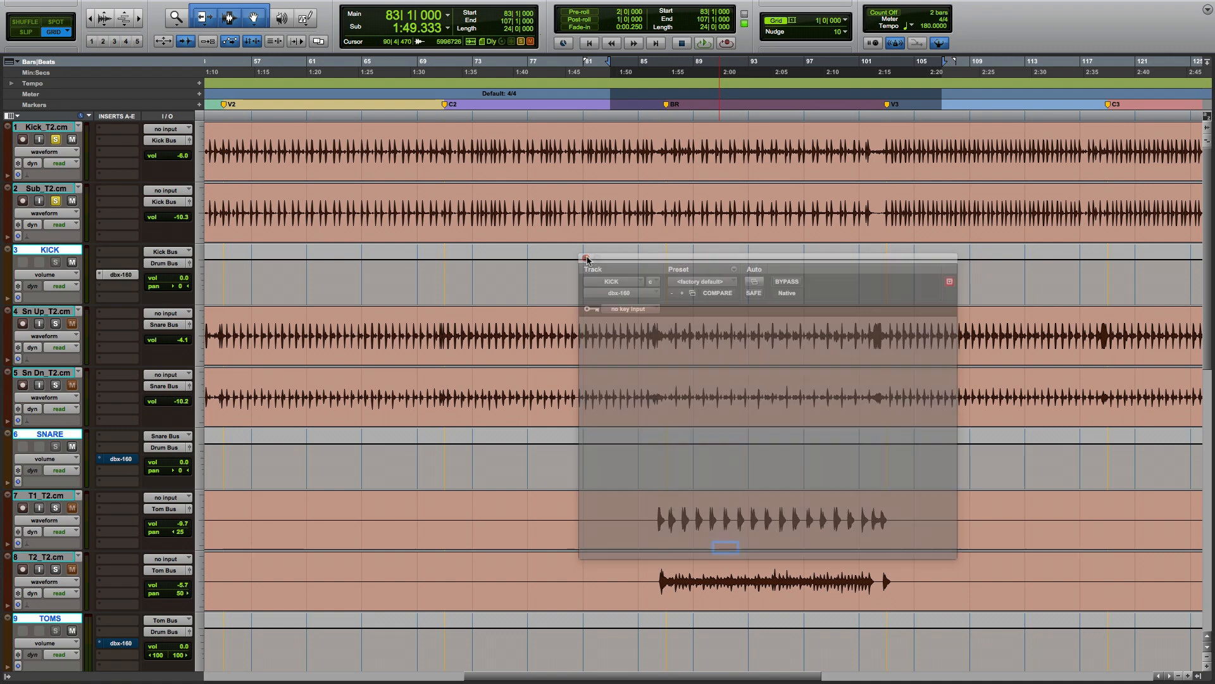
pyautogui.click(126, 459)
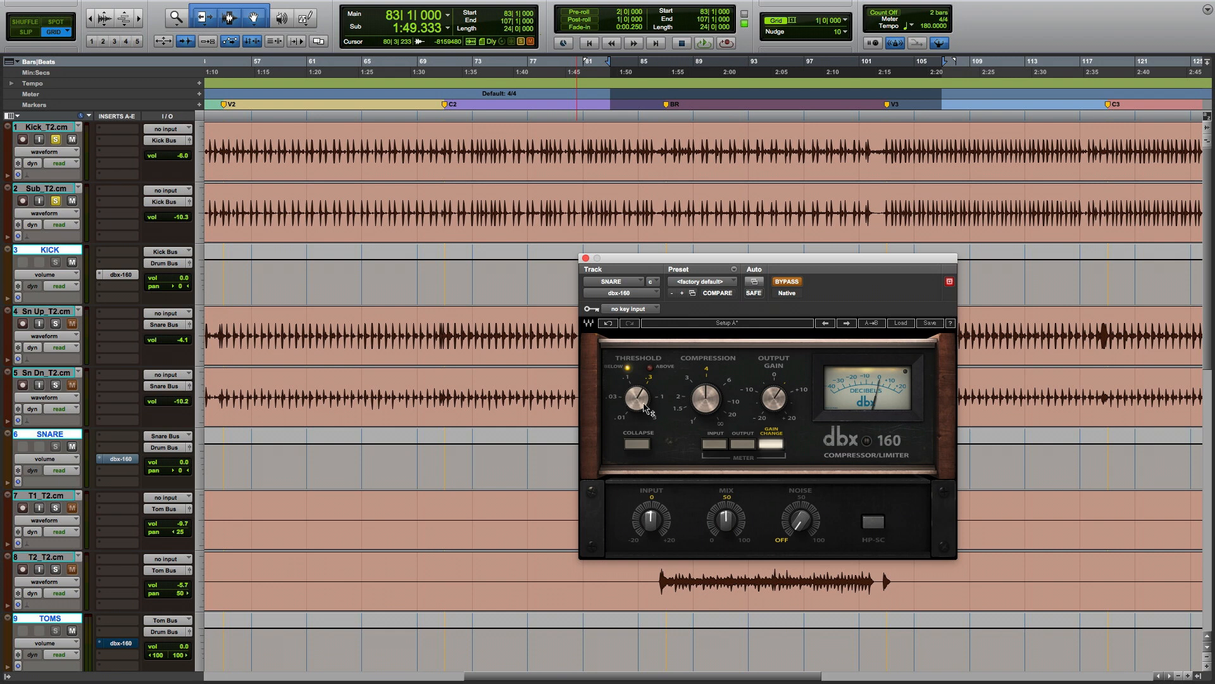
pyautogui.click(779, 401)
pyautogui.click(767, 445)
pyautogui.press('space')
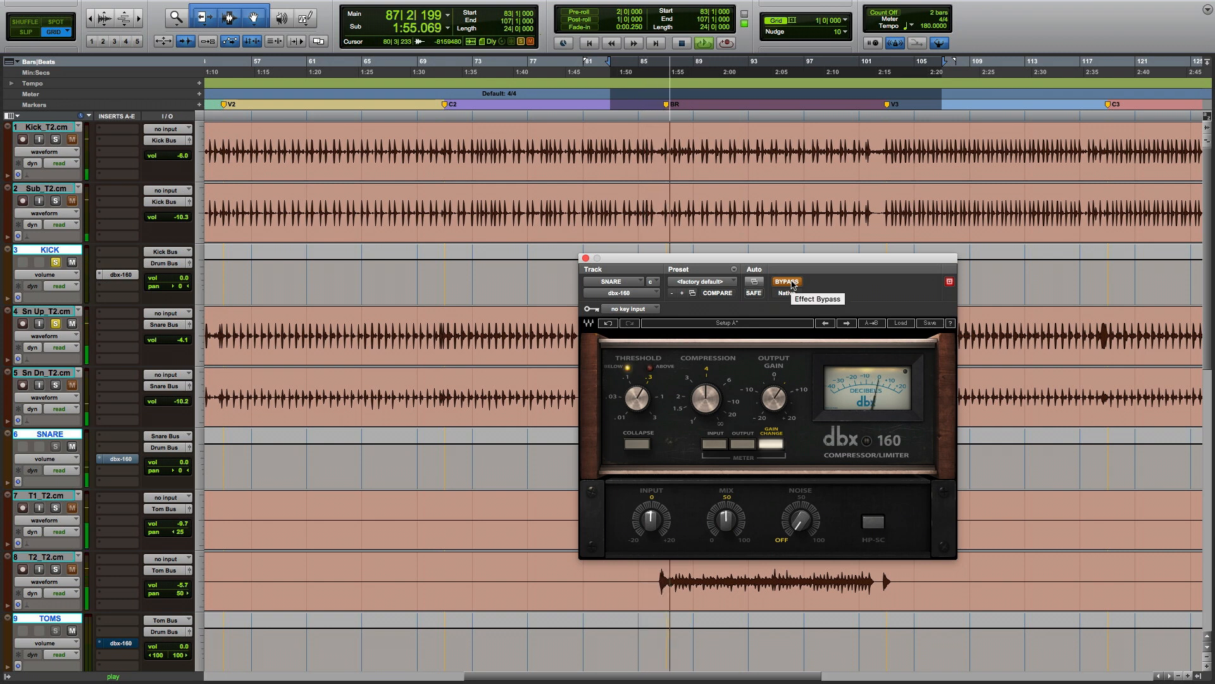
# Take the snare dbx-160 out of bypass and set its Mix to 100%.
pyautogui.click(786, 282)
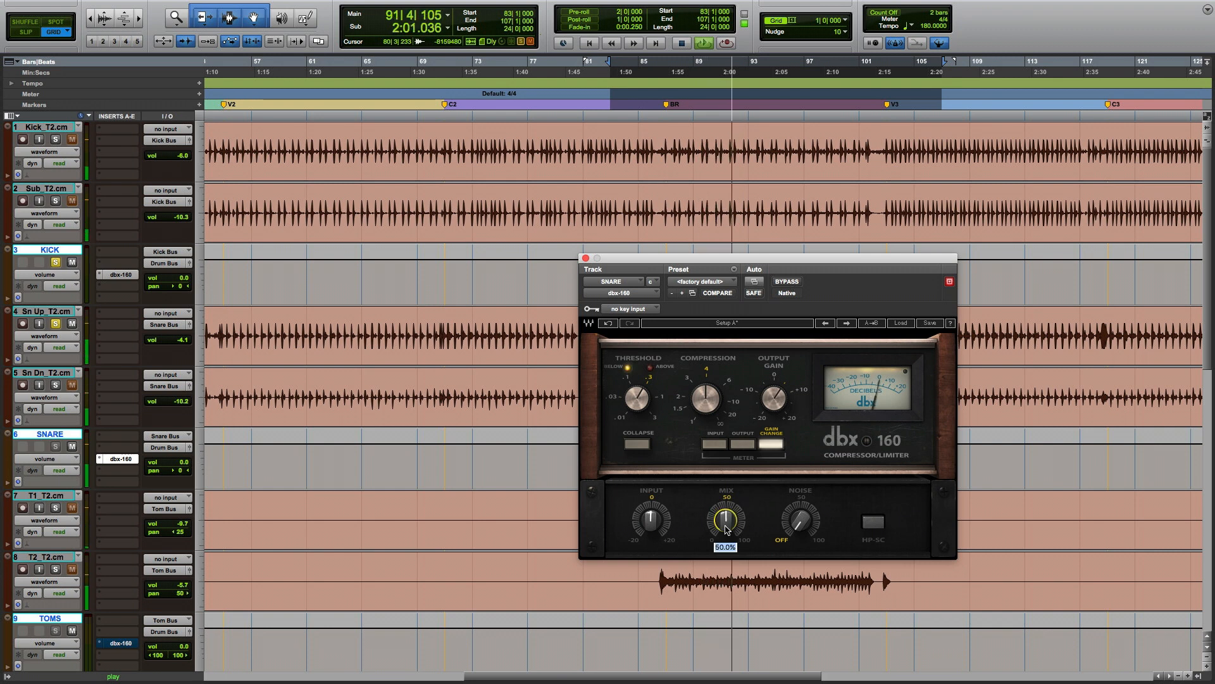
pyautogui.write('100')
pyautogui.press('Return')
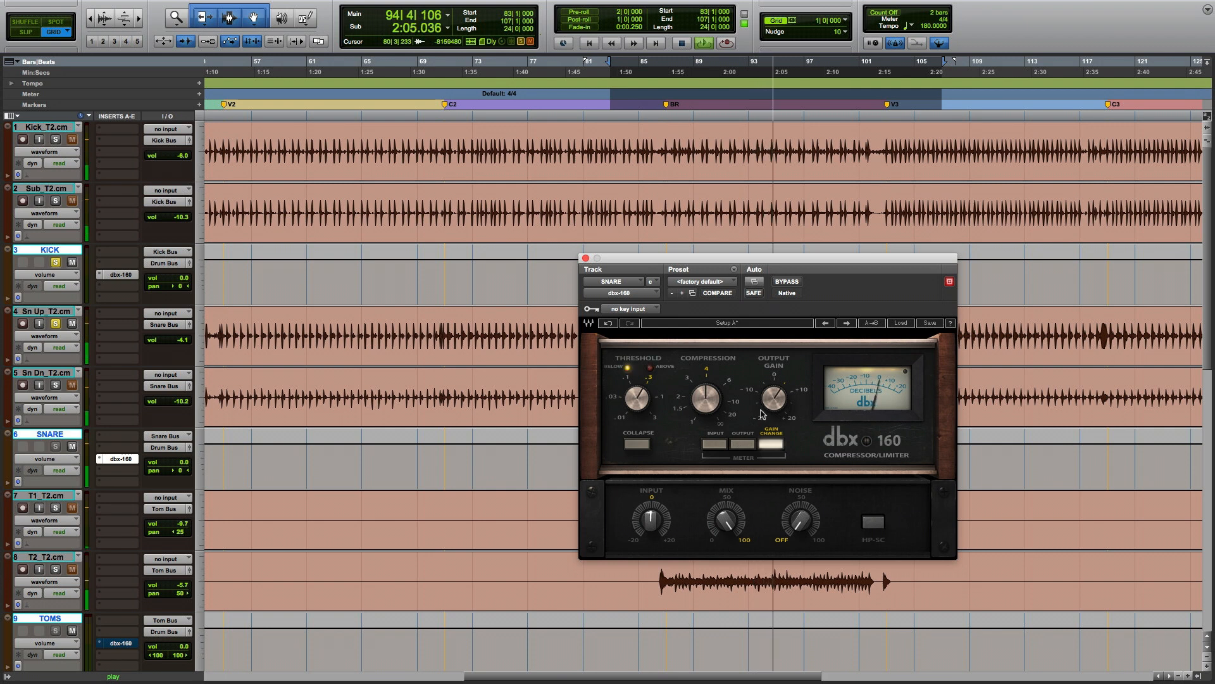
# Nudge the snare compressor's Output Gain slightly and set its Mix to 50%.
pyautogui.moveTo(772, 407); pyautogui.dragTo(766, 399)
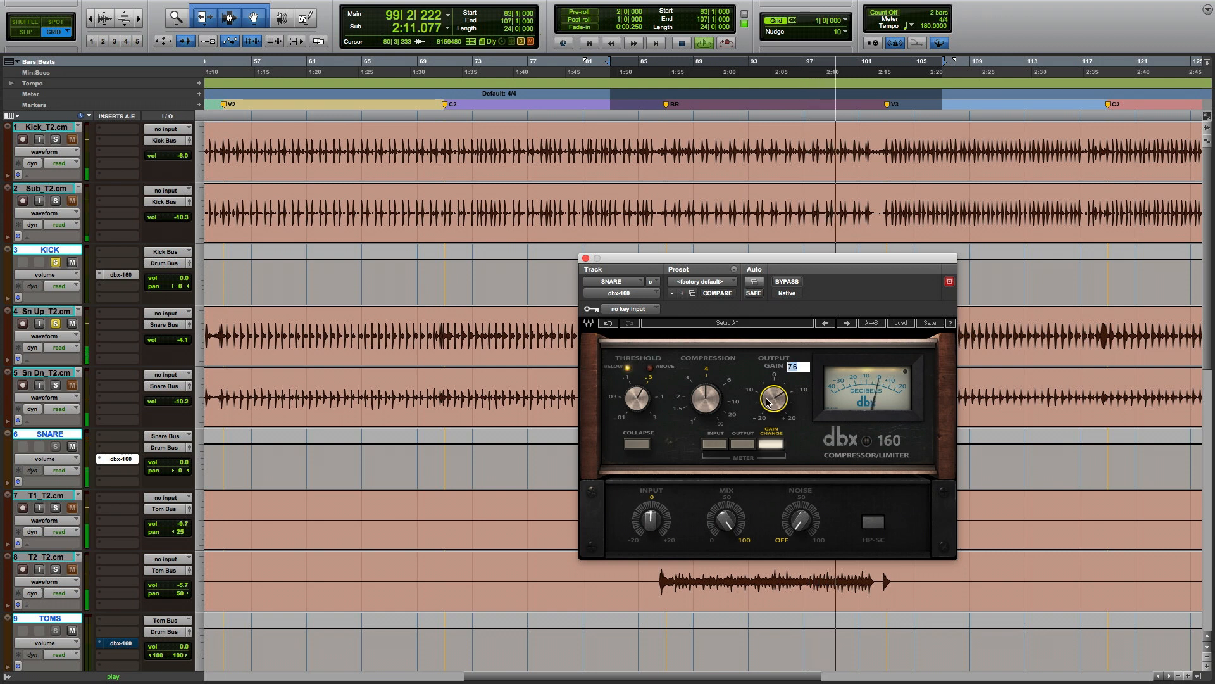
pyautogui.click(725, 521)
pyautogui.write('50')
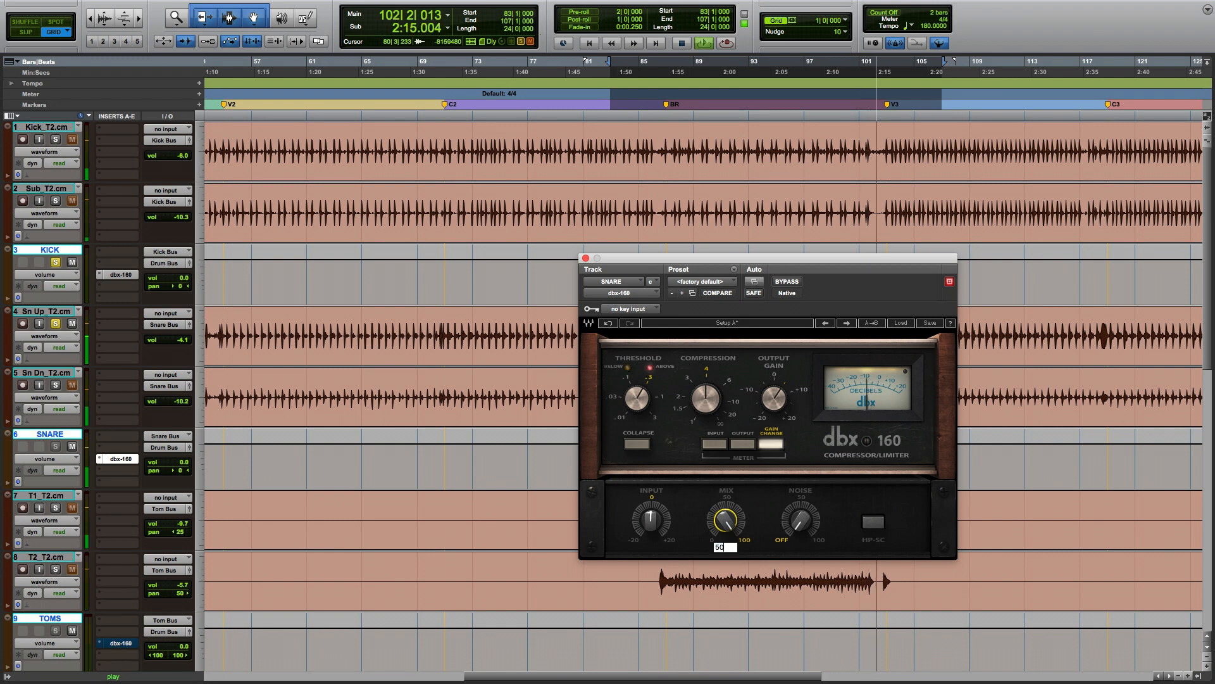
pyautogui.press('Return')
# Compare the snare compressor bypassed and active, stop playback, and close the plug-in window.
pyautogui.click(787, 283)
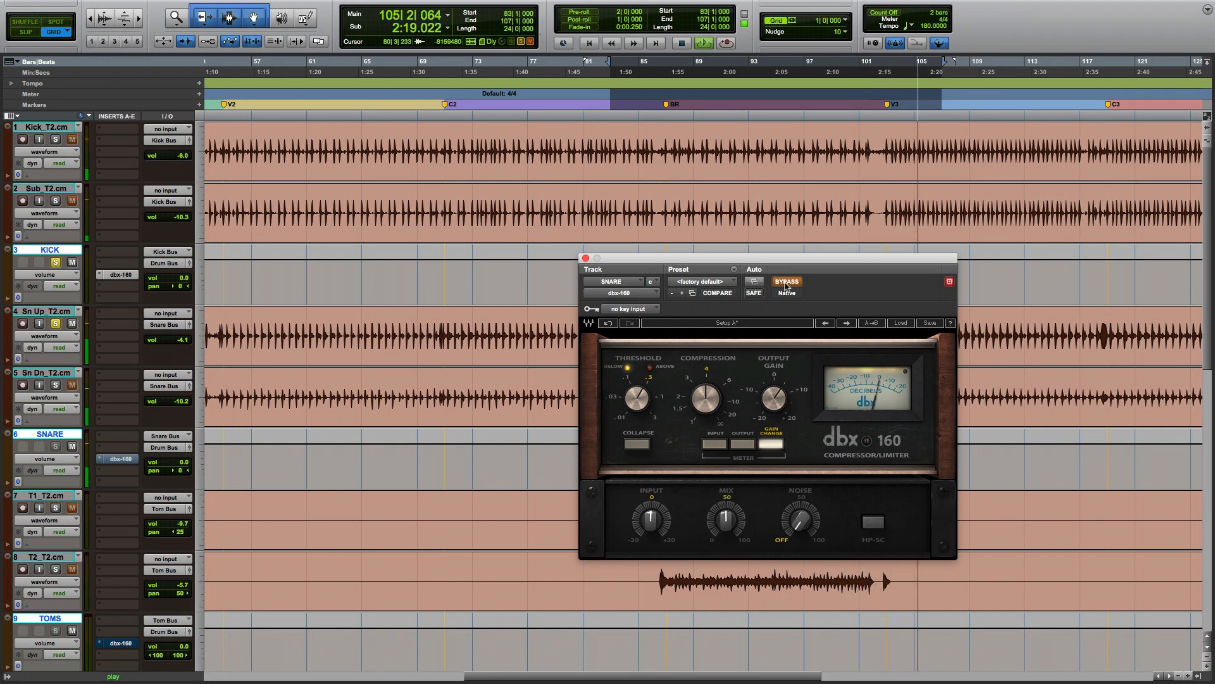
pyautogui.click(786, 282)
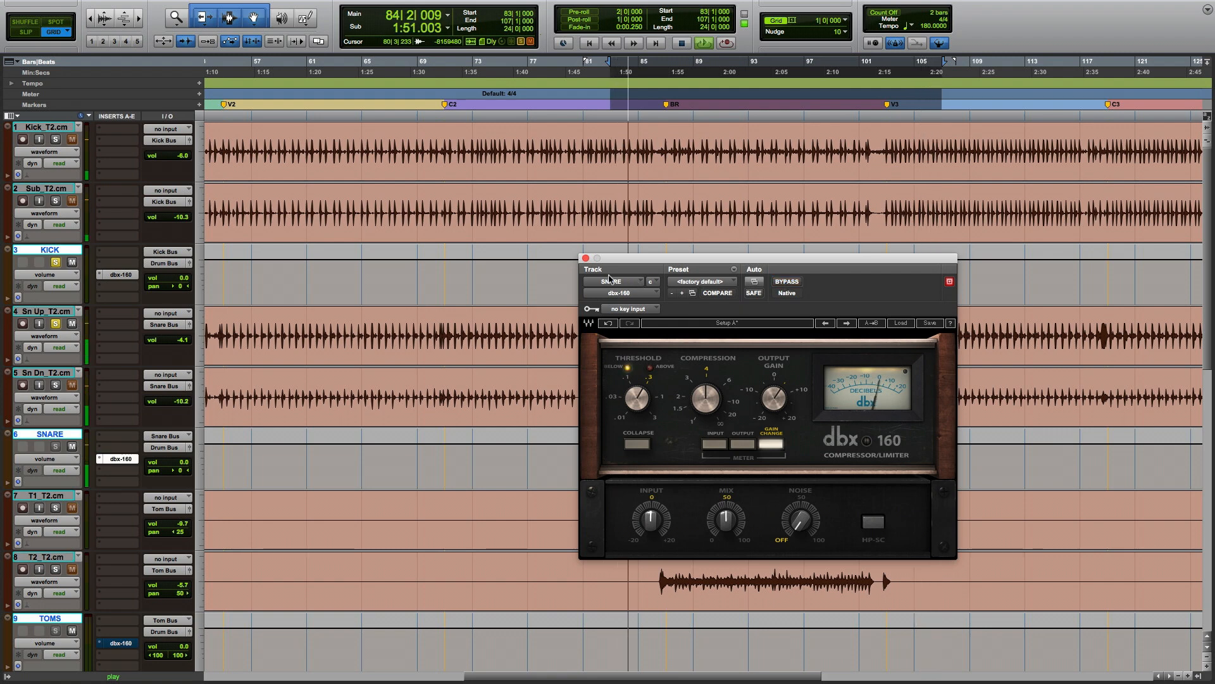
pyautogui.press('space')
pyautogui.click(585, 258)
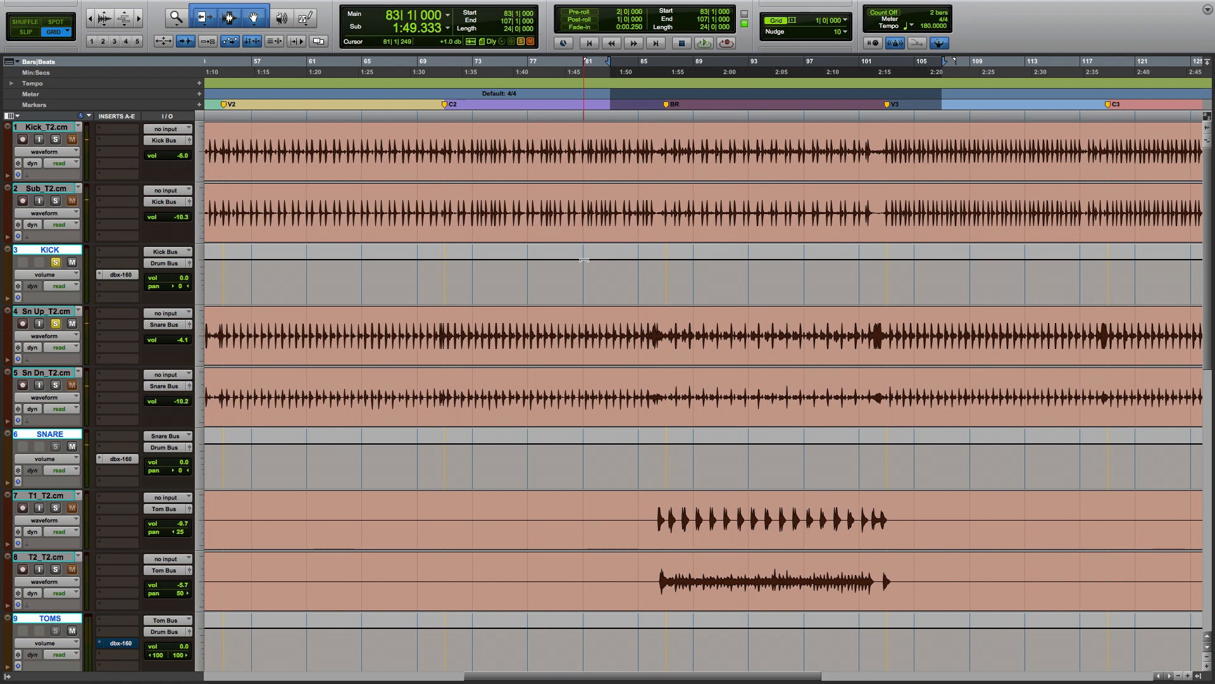
# Unsolo the tracks, open the dbx-160 plug-in on the TOMS bus track, and reposition its window.
pyautogui.hotkey('shift', 's')
pyautogui.scroll(-5, 584, 259)
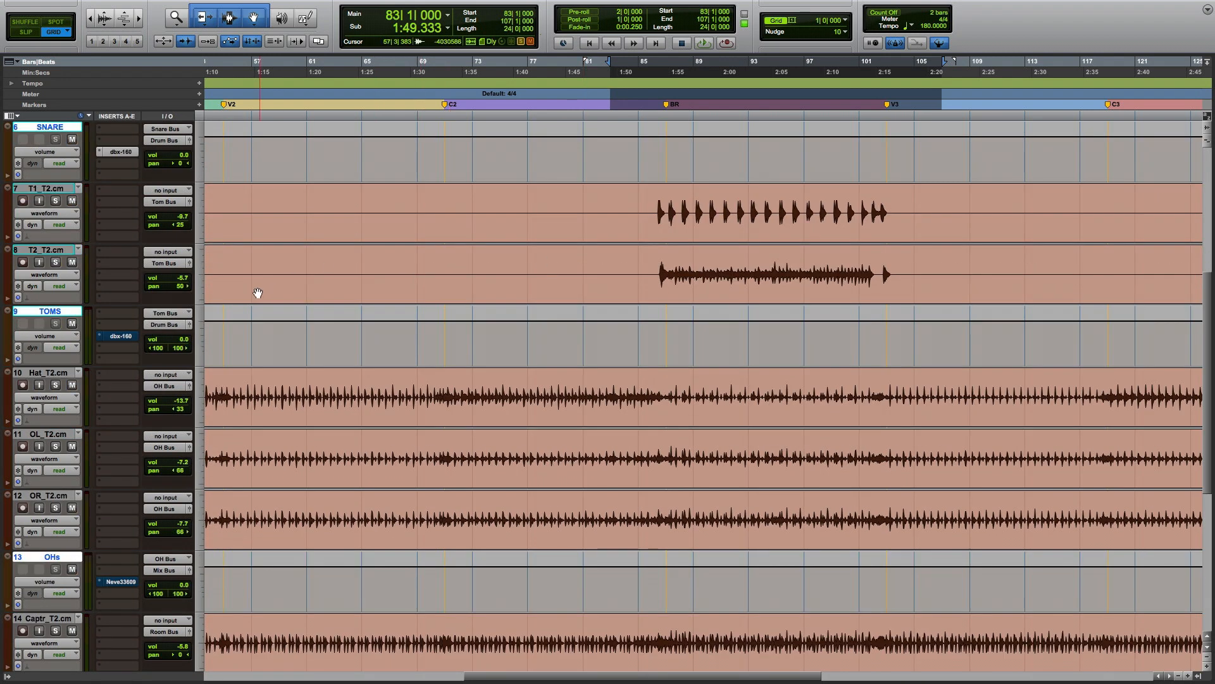
pyautogui.click(123, 336)
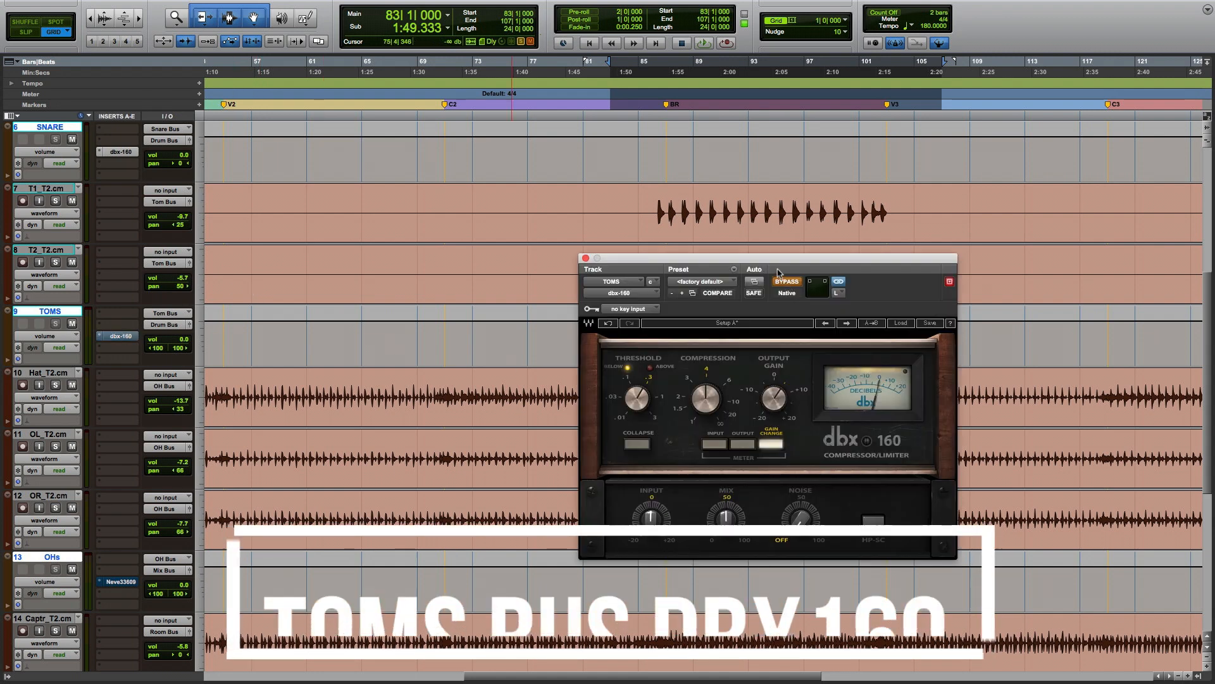
pyautogui.moveTo(778, 272); pyautogui.dragTo(781, 334)
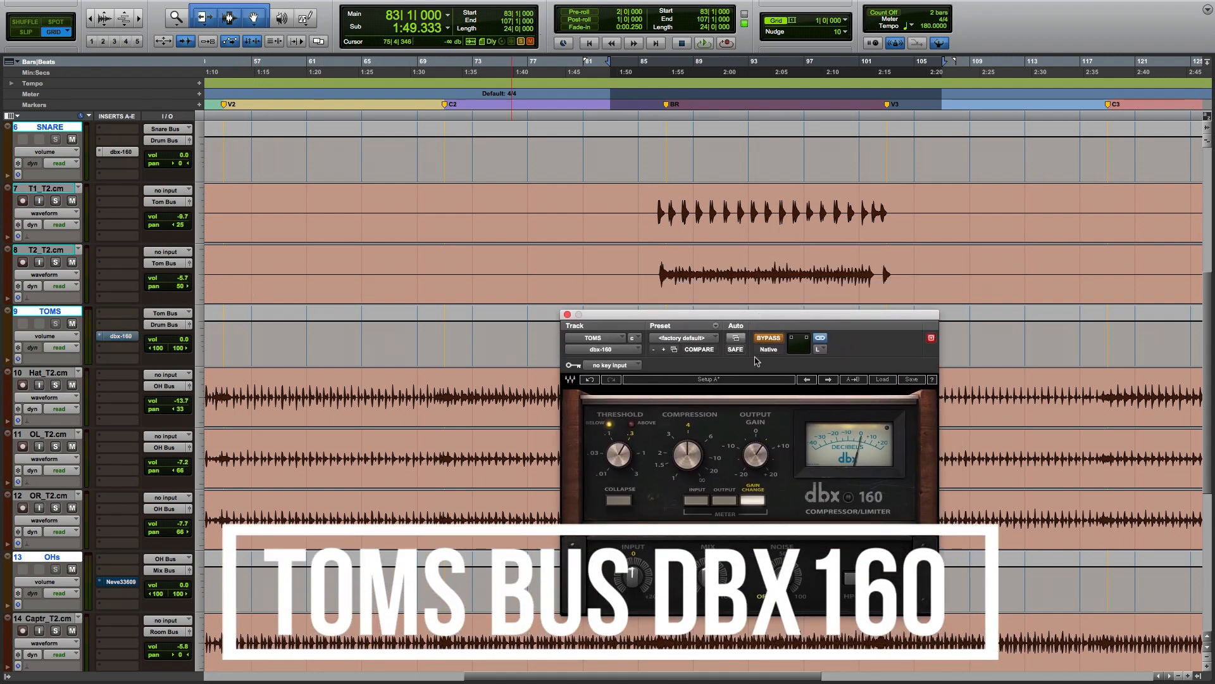
# Switch the stereo plug-in's channel view between the right and left channels.
pyautogui.click(821, 350)
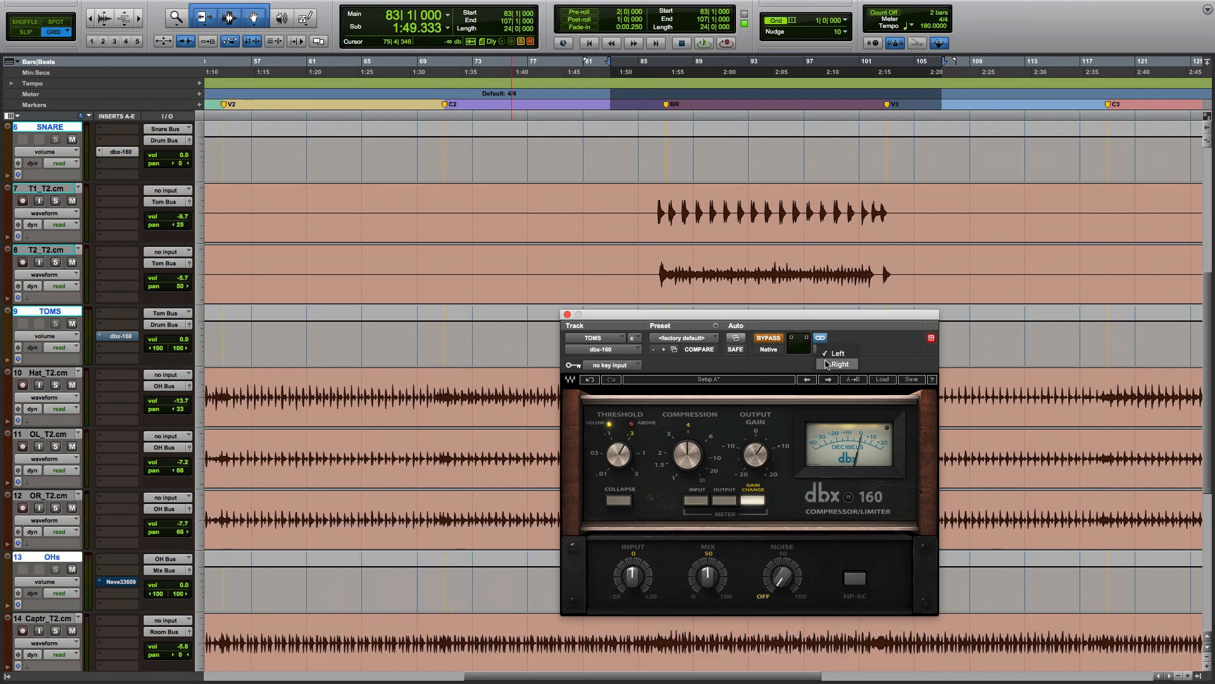
pyautogui.click(824, 361)
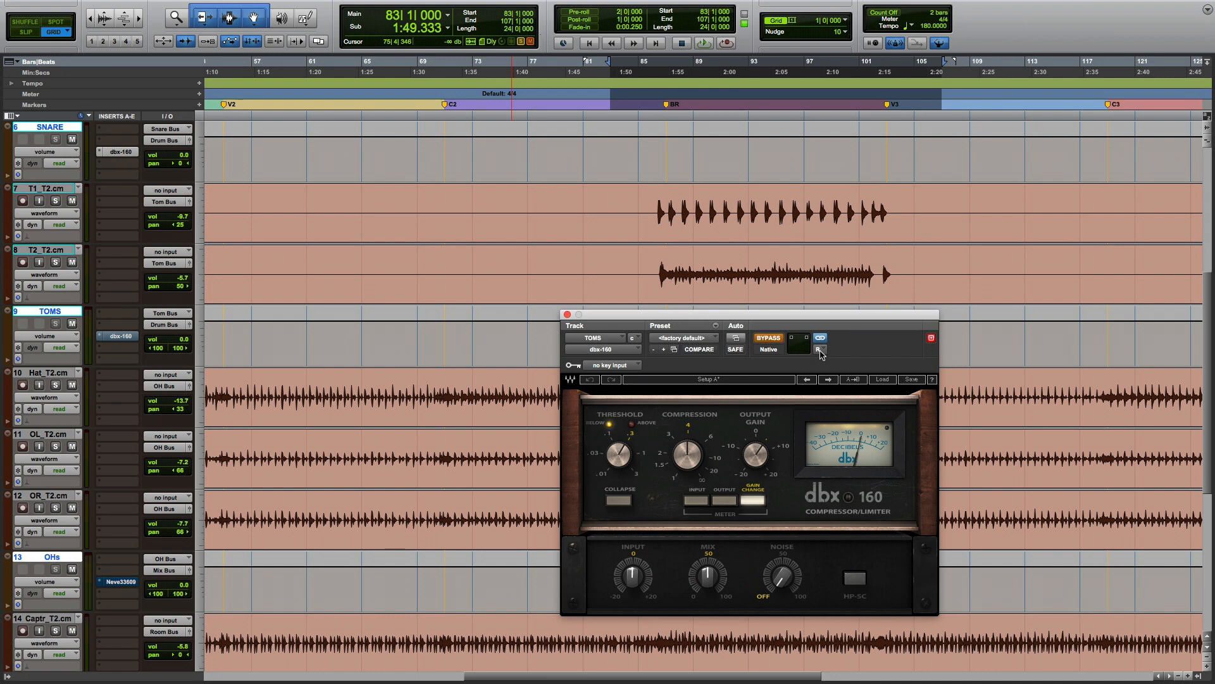
pyautogui.click(821, 353)
pyautogui.click(825, 342)
# Move the TOMS plug-in window and take the dbx-160 out of bypass.
pyautogui.moveTo(766, 315); pyautogui.dragTo(794, 315)
pyautogui.click(793, 338)
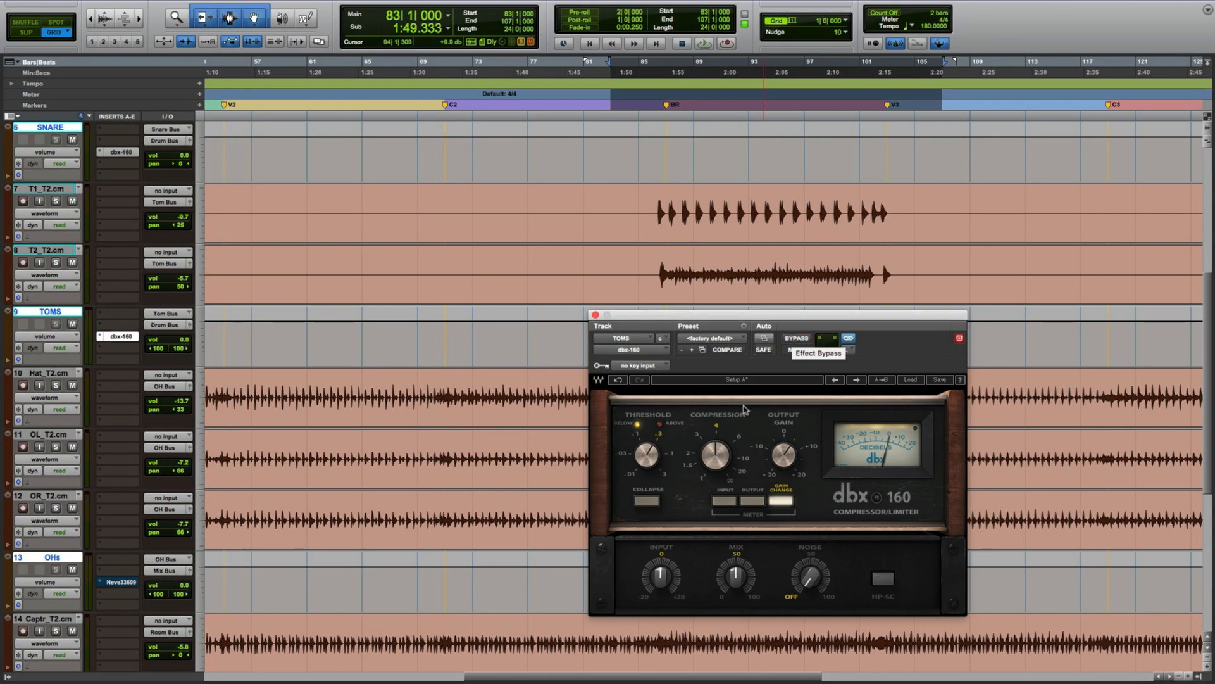
# Play the drums and compare the TOMS dbx-160 compressor bypassed and active with the track soloed.
pyautogui.press('space')
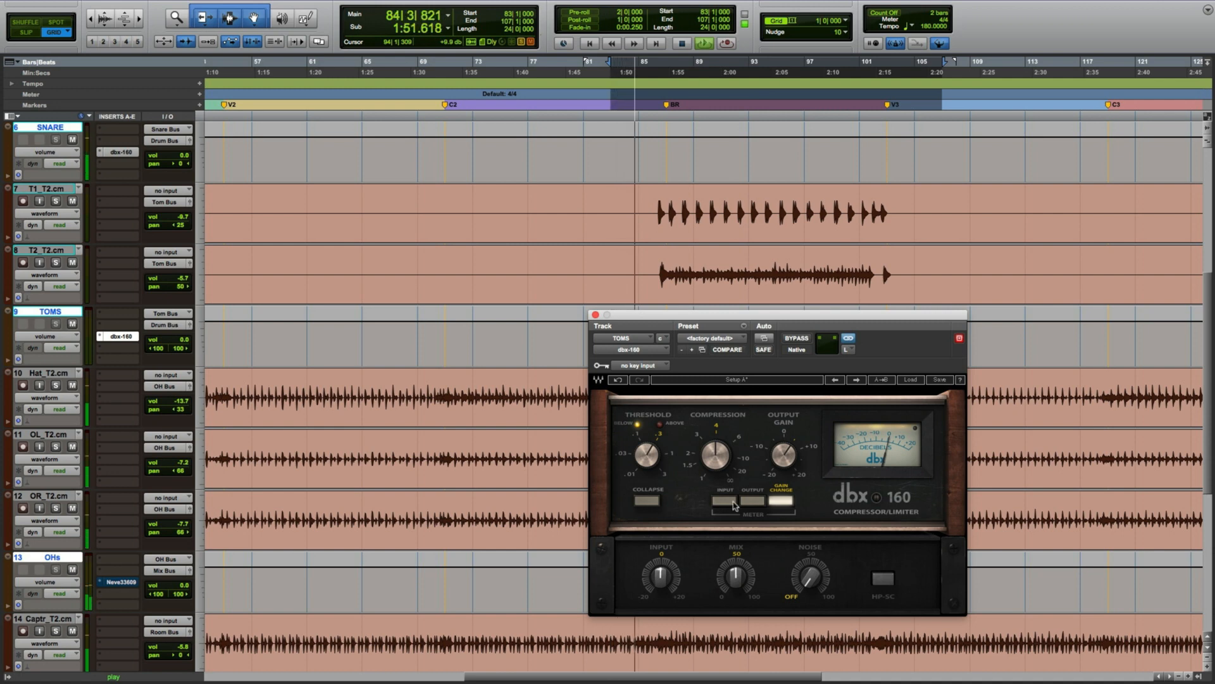
pyautogui.click(802, 338)
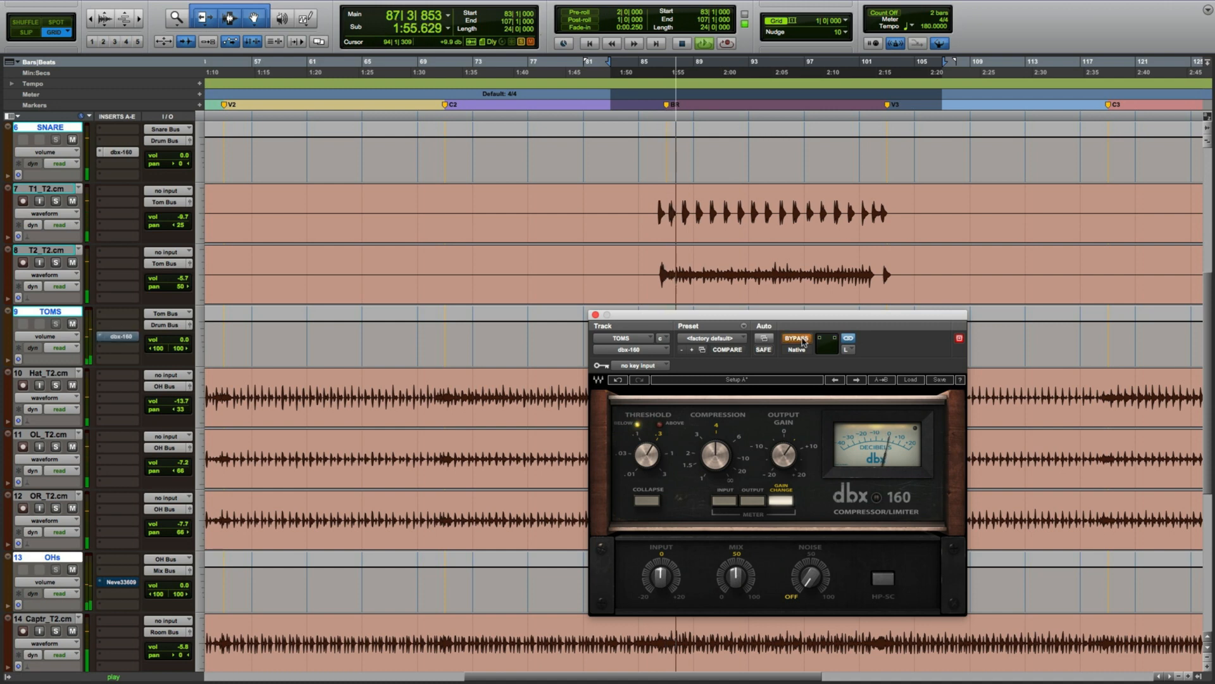
pyautogui.hotkey('shift', 's')
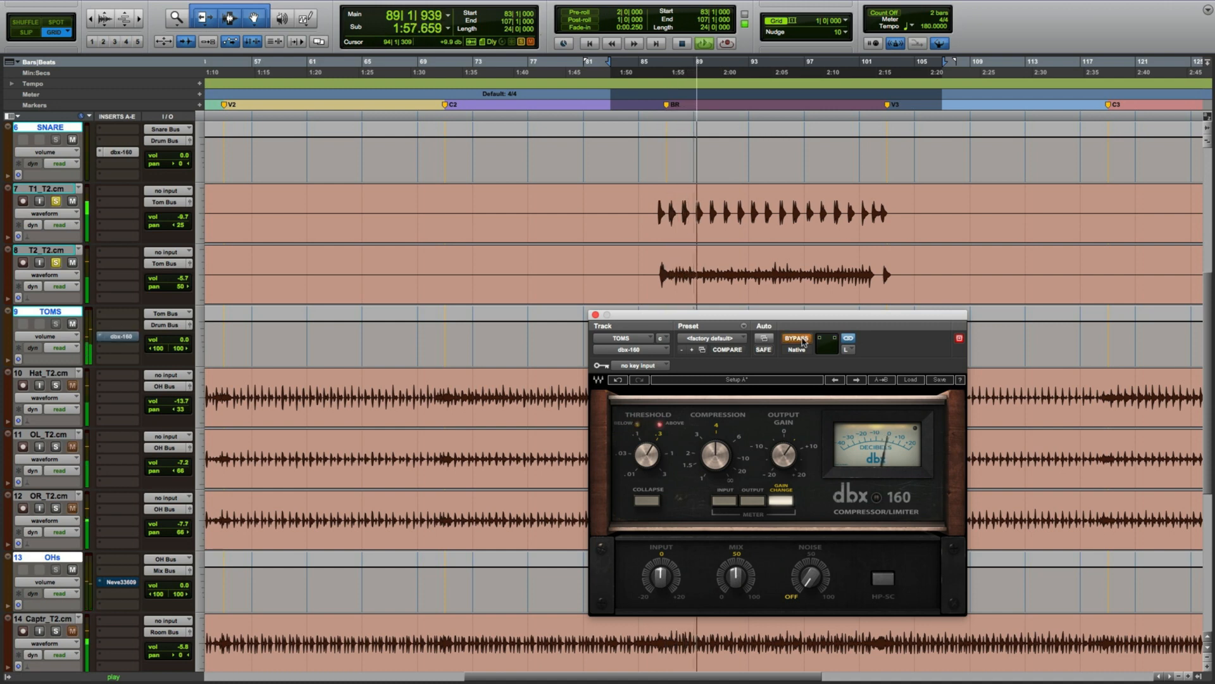
pyautogui.click(802, 339)
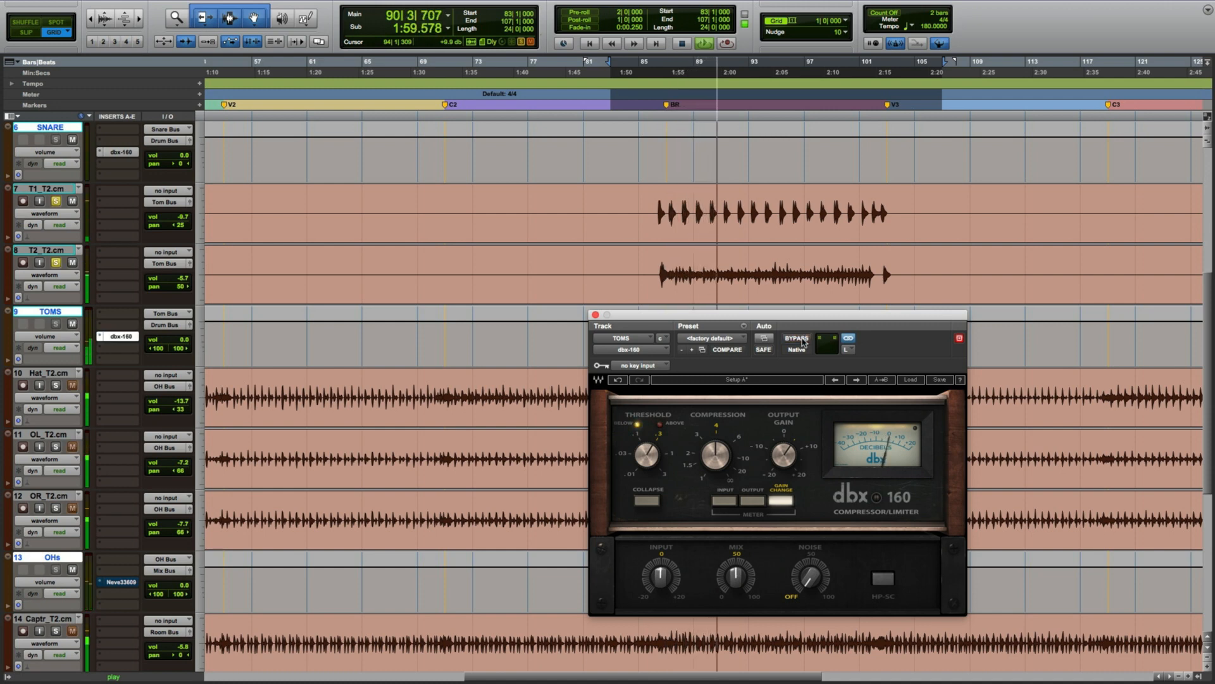
# Audition the TOMS compressor's Mix at 100% and back at 50%, then stop playback and close the plug-in window.
pyautogui.click(737, 583)
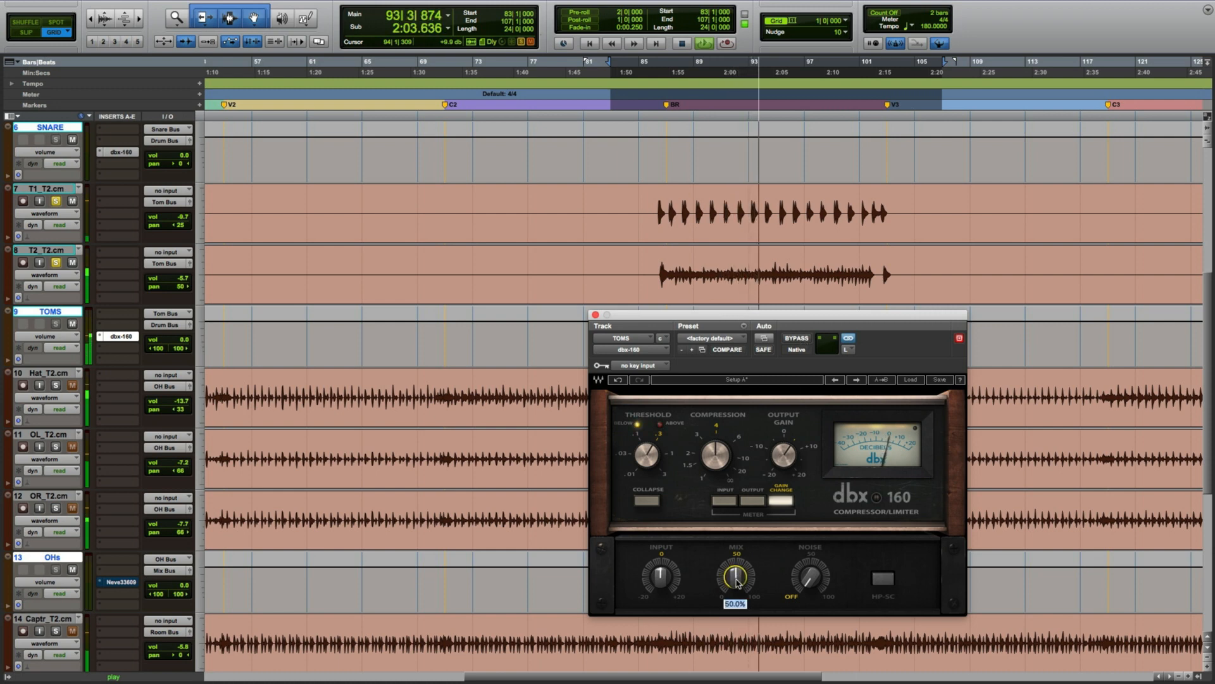
pyautogui.write('100')
pyautogui.press('Return')
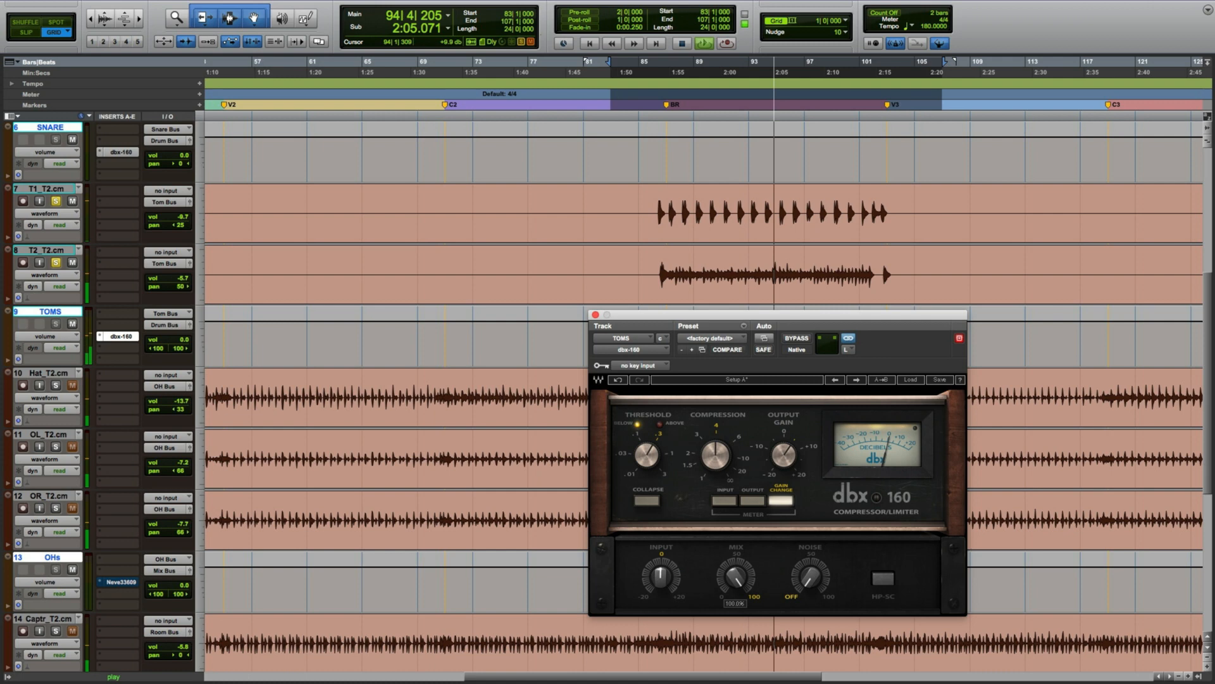
pyautogui.click(736, 581)
pyautogui.write('50')
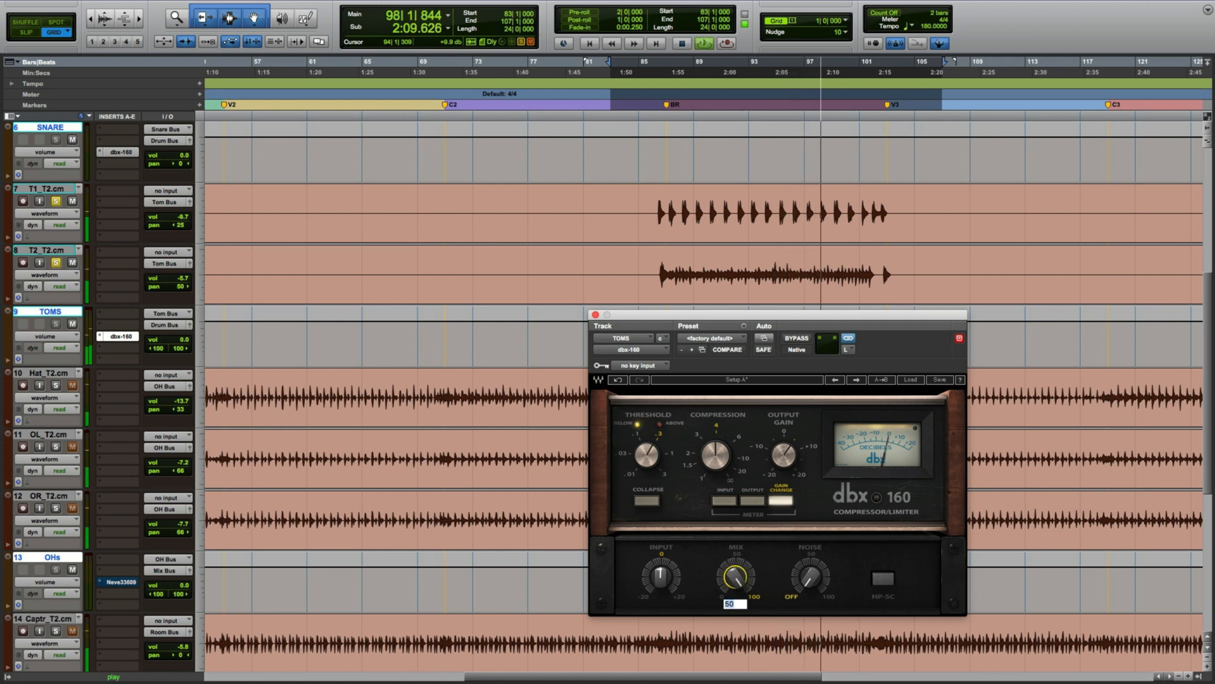
pyautogui.press('Return')
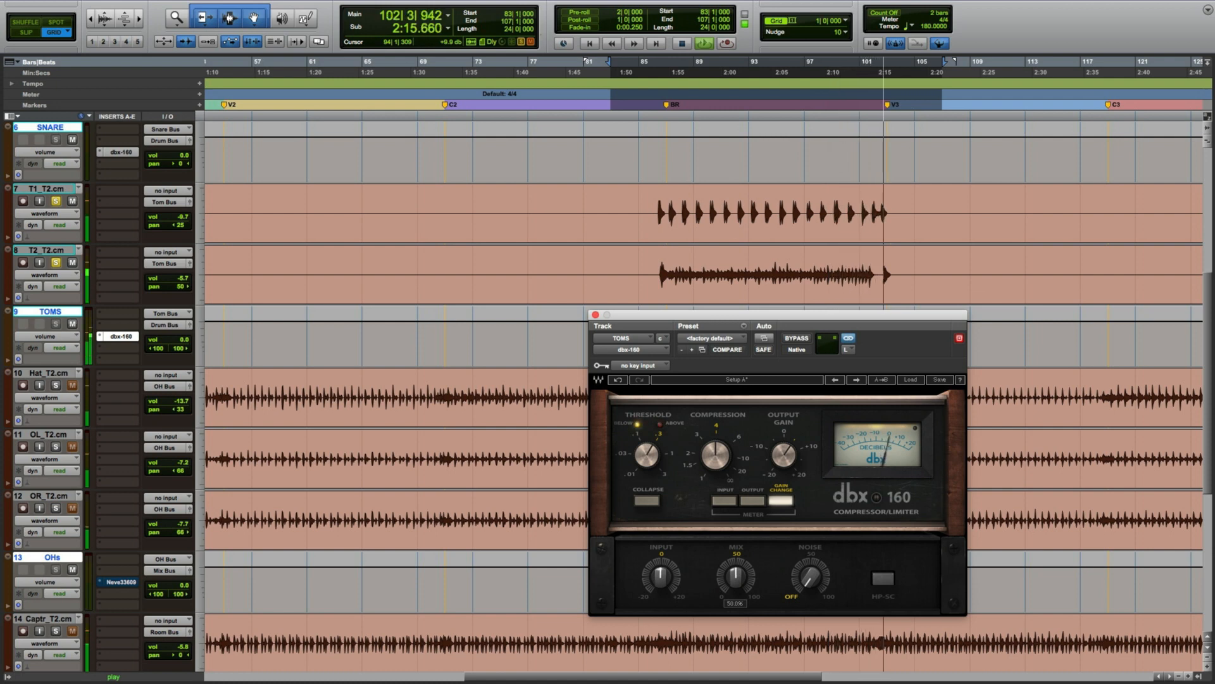
pyautogui.press('space')
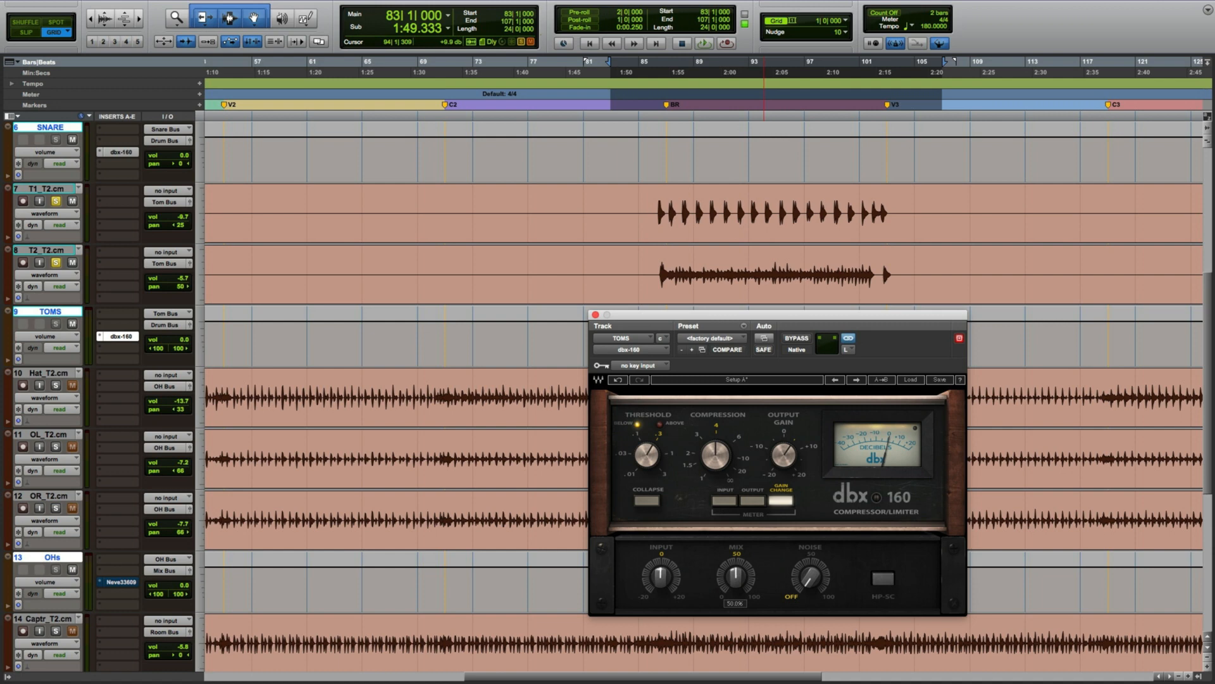
pyautogui.click(595, 314)
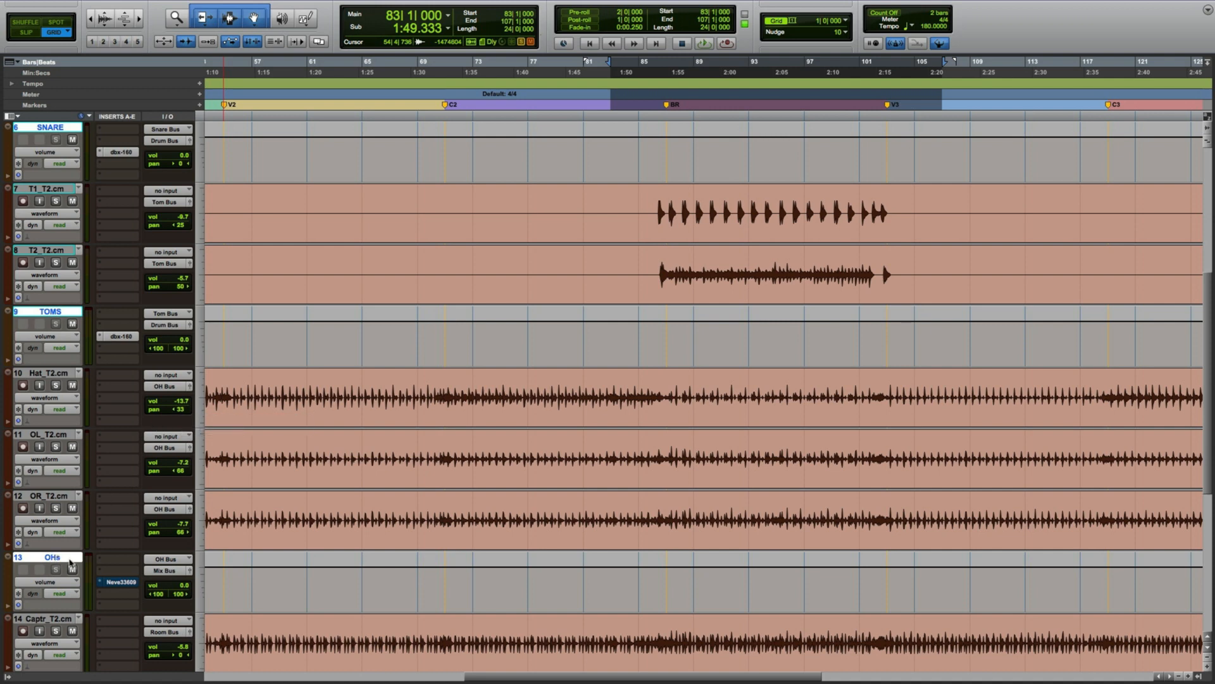
# Open the Neve 33609 plug-in on the OHs bus track and reposition its window.
pyautogui.click(123, 582)
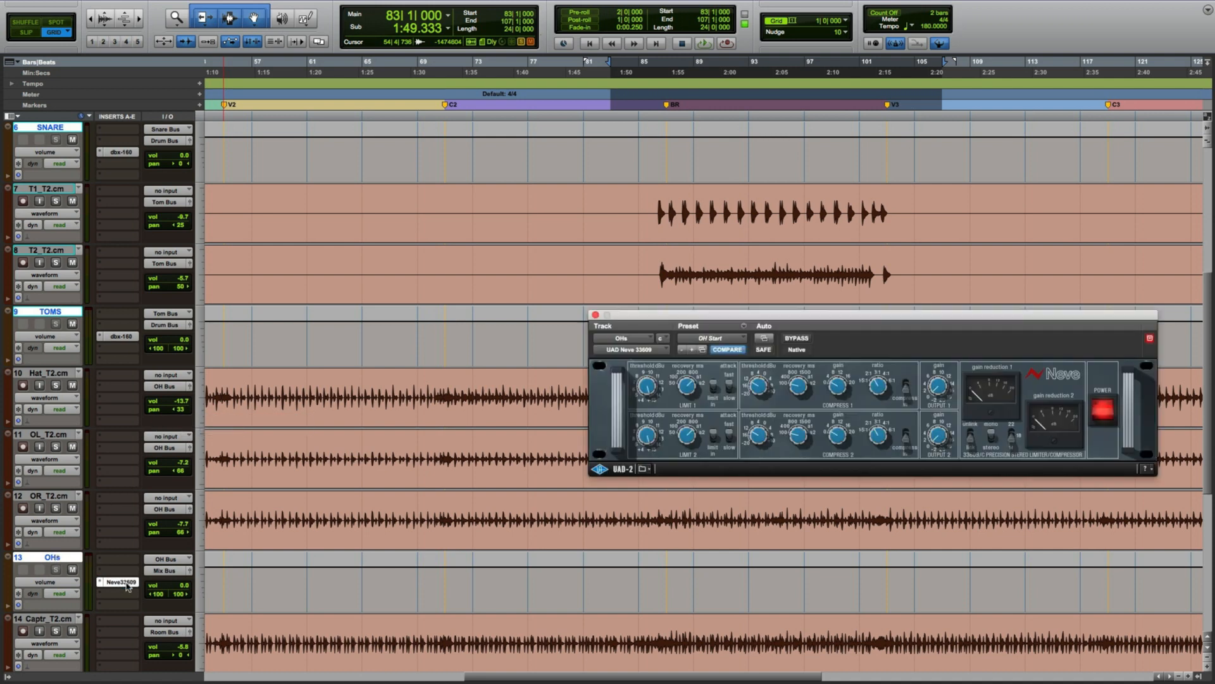
pyautogui.moveTo(814, 324); pyautogui.dragTo(727, 286)
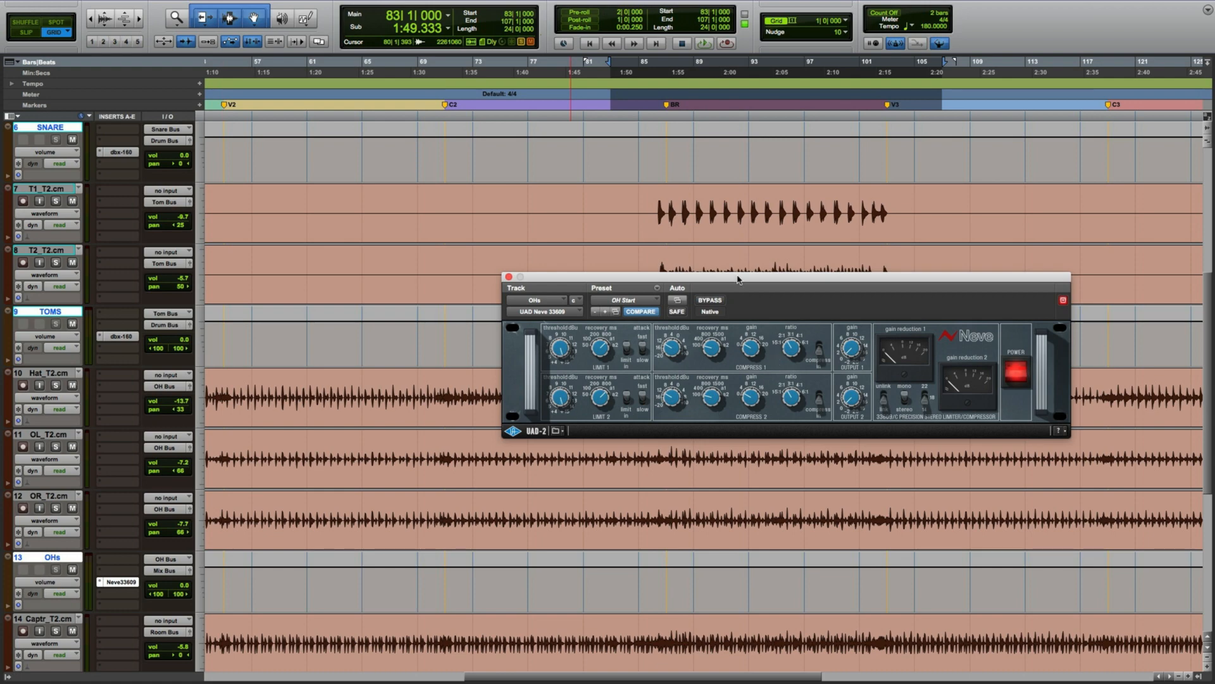
pyautogui.moveTo(738, 277); pyautogui.dragTo(667, 332)
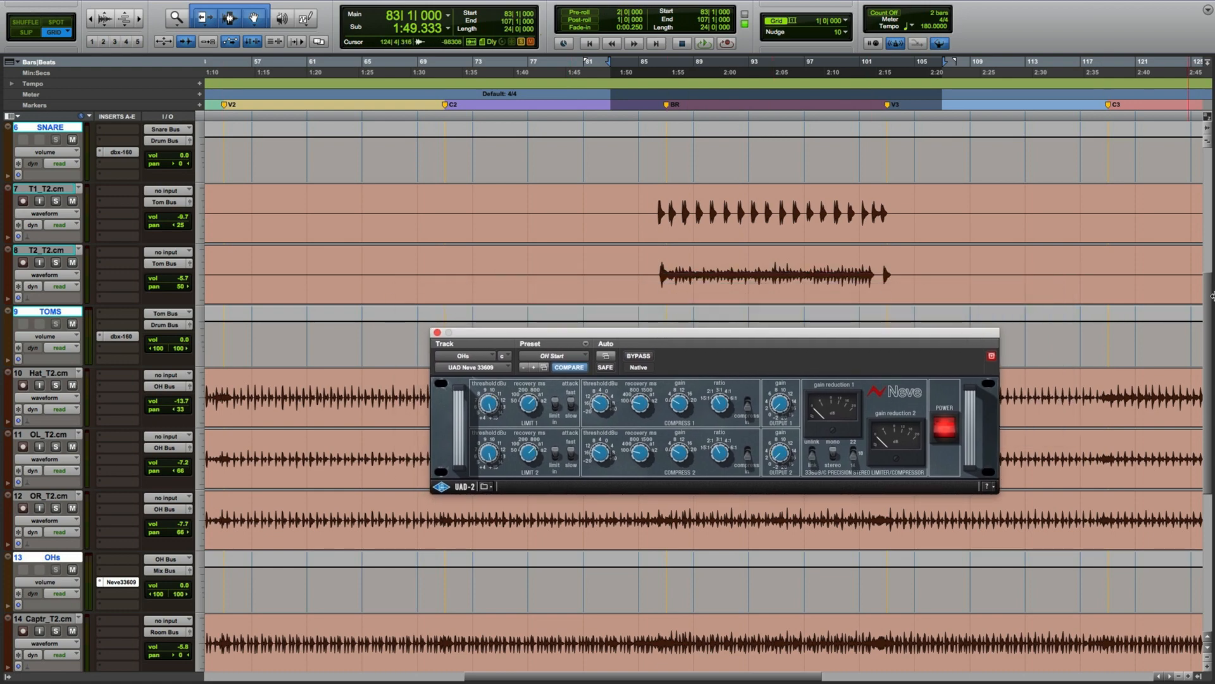
pyautogui.moveTo(1210, 308); pyautogui.dragTo(1195, 365)
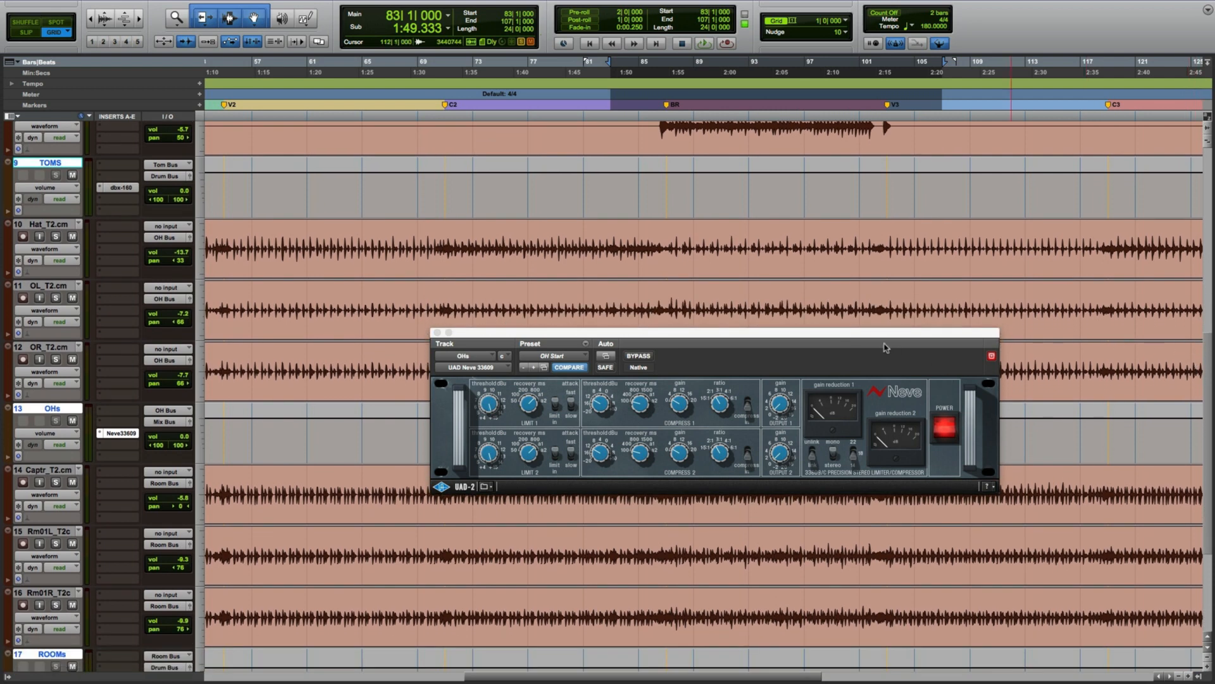
pyautogui.moveTo(876, 335); pyautogui.dragTo(920, 408)
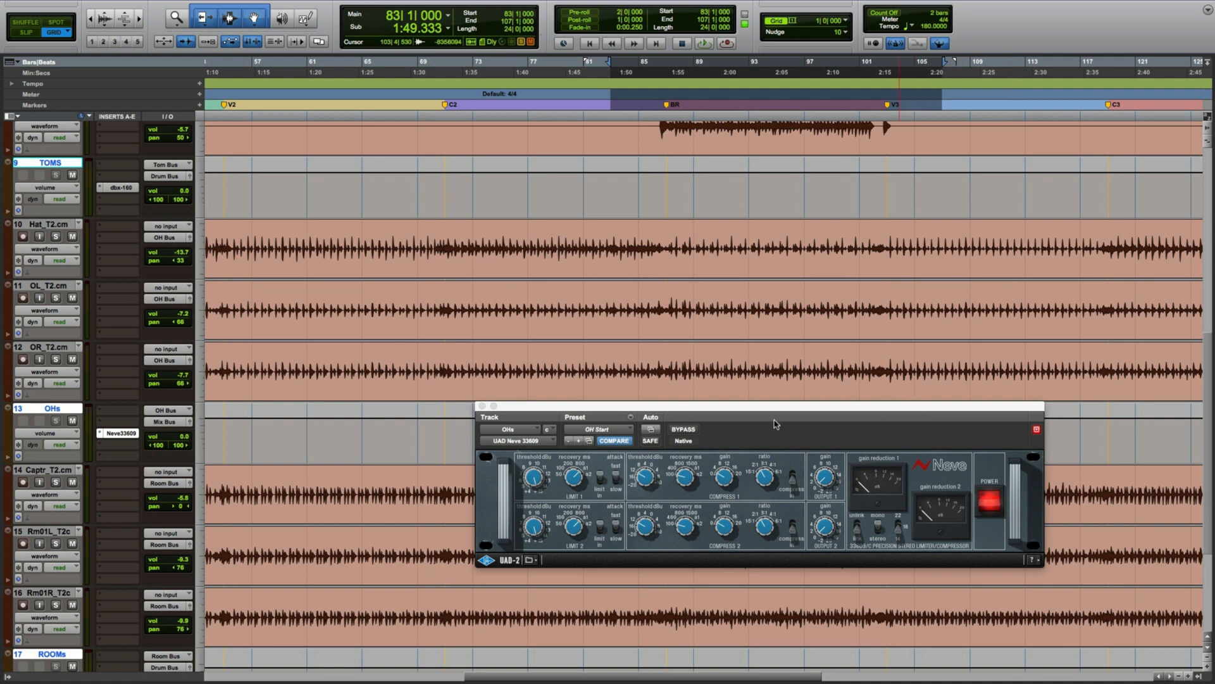
# Compare the OHs Neve compressor bypassed and active during soloed playback, then close its window and stop playback.
pyautogui.click(690, 434)
pyautogui.press('space')
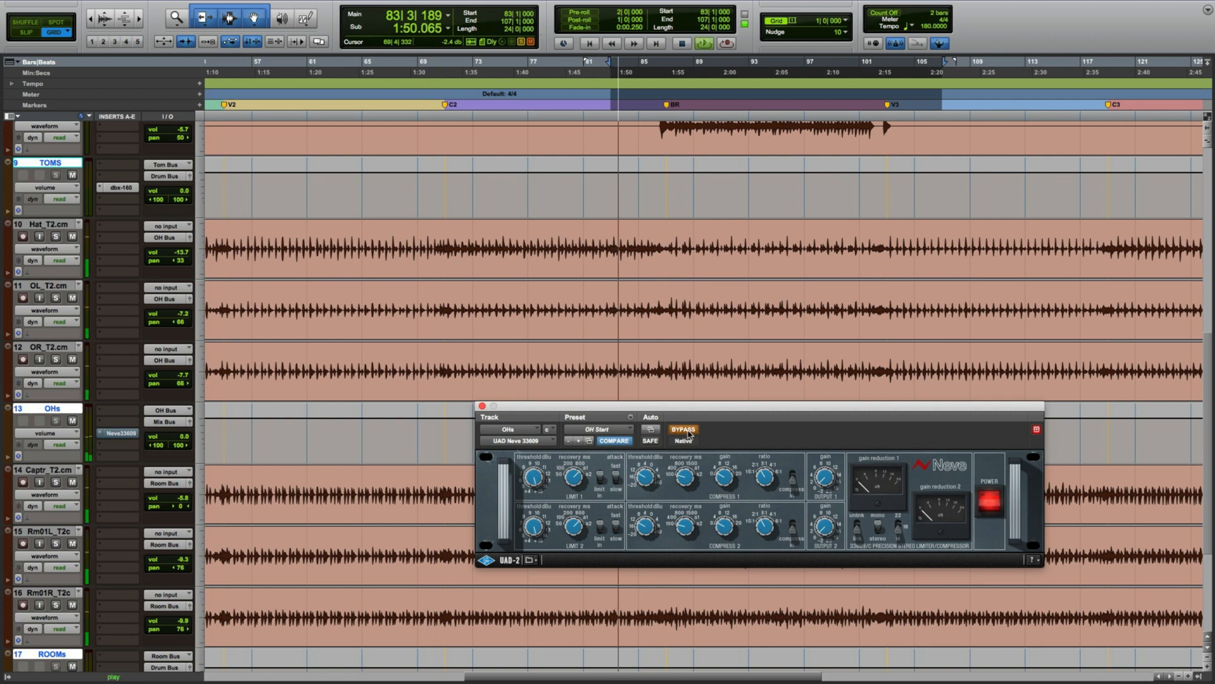
pyautogui.scroll(-1, 689, 433)
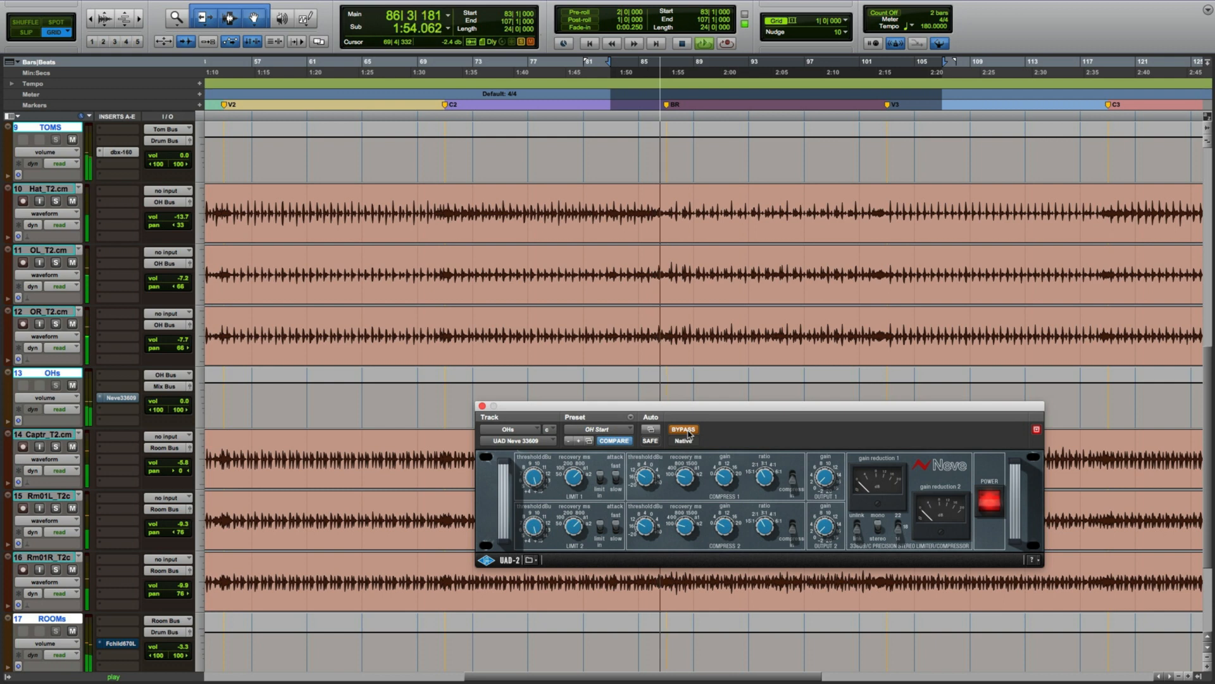
pyautogui.hotkey('shift', 's')
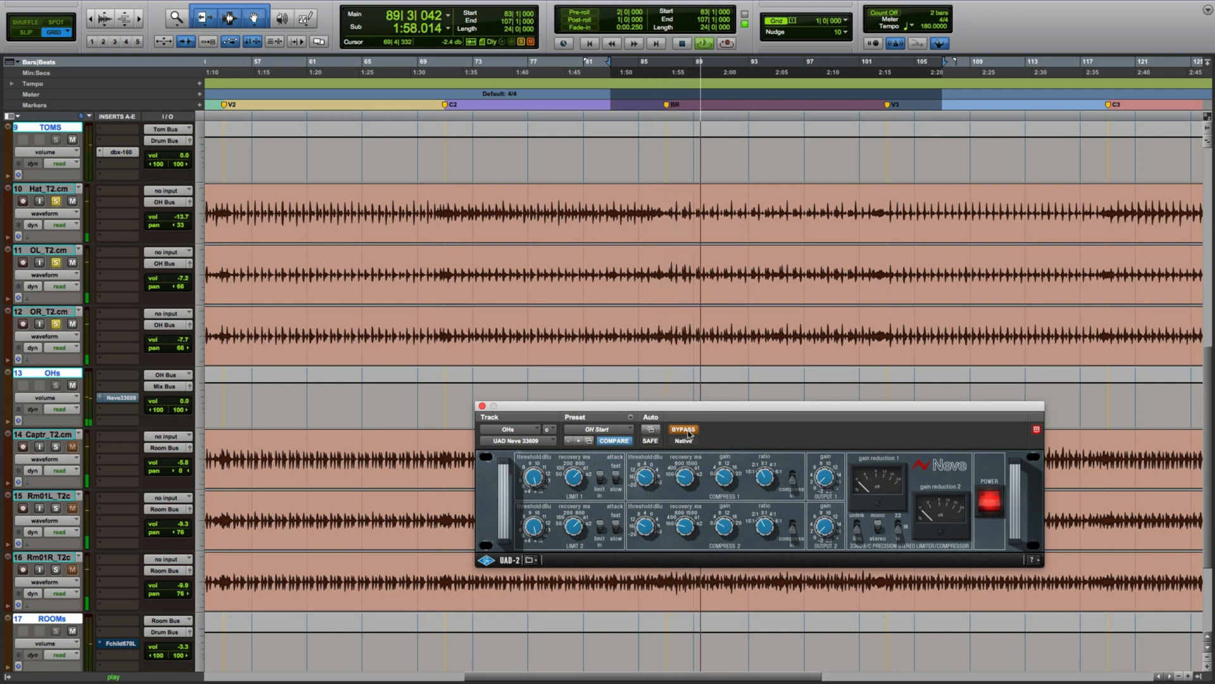
pyautogui.click(688, 434)
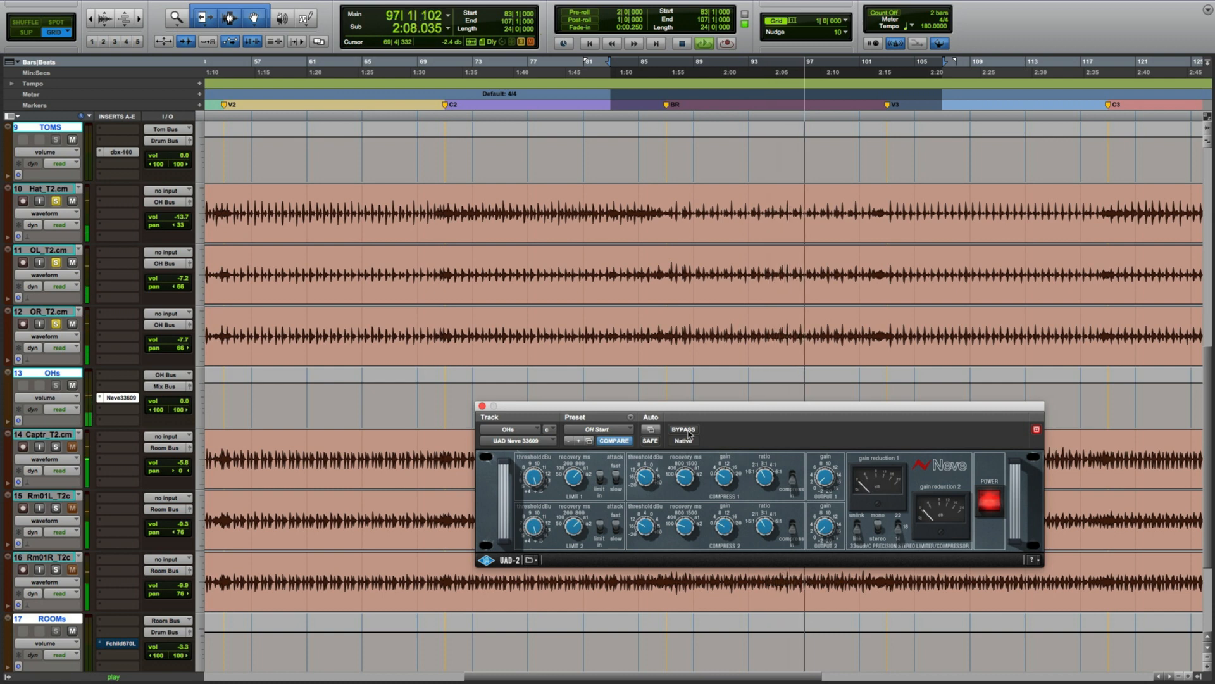
pyautogui.click(684, 430)
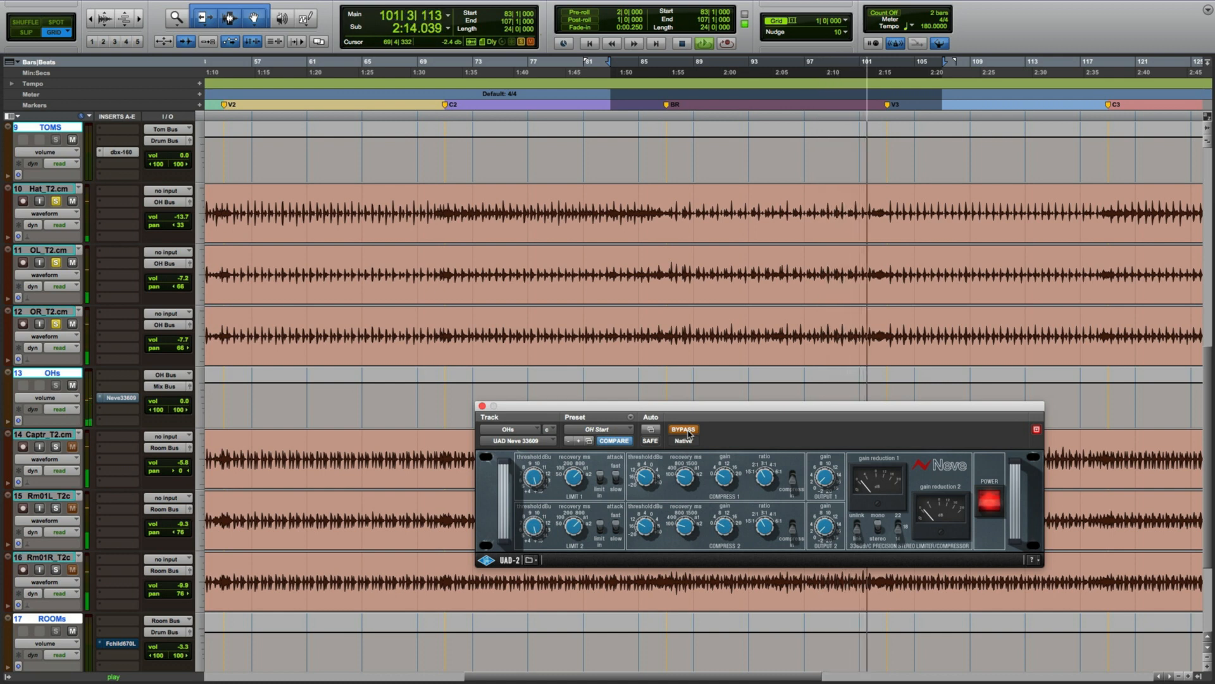
pyautogui.click(684, 429)
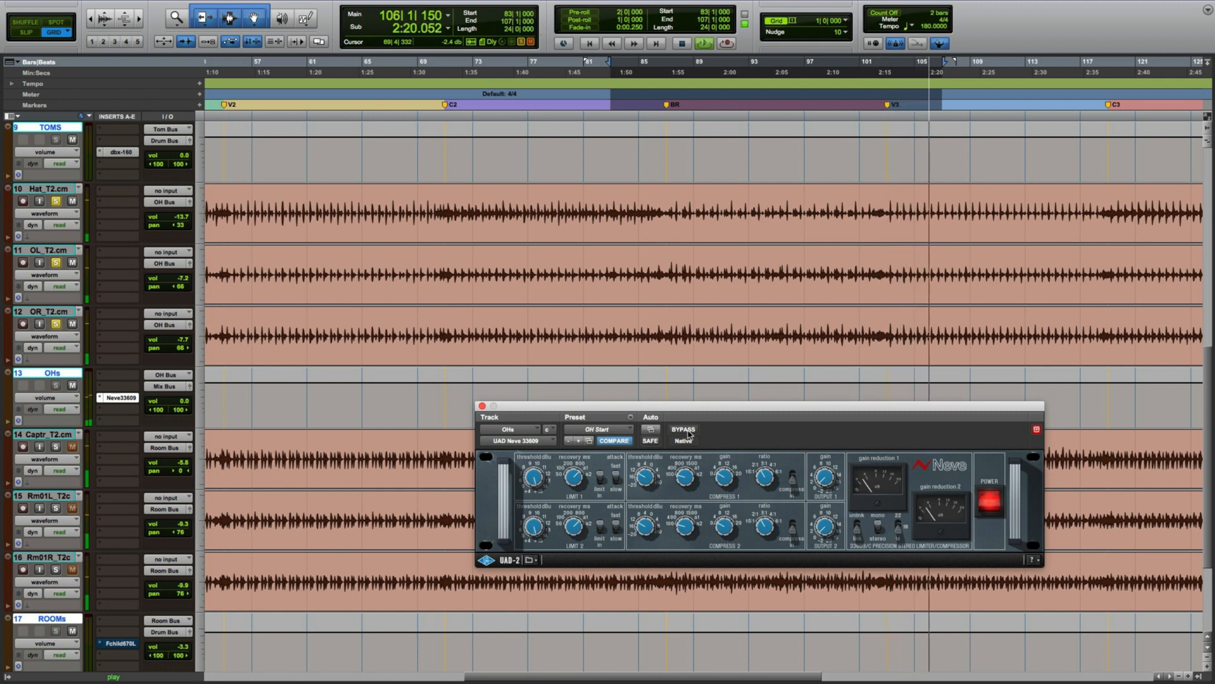
pyautogui.click(482, 406)
pyautogui.press('space')
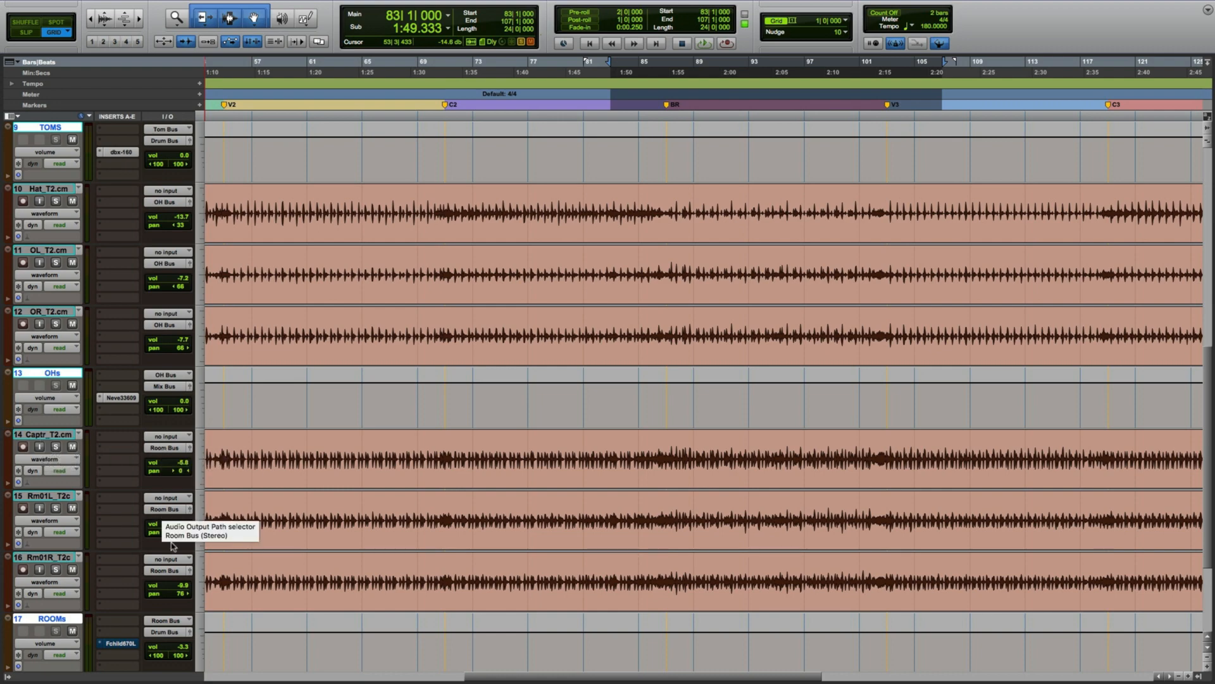
# Open the Fairchild 670 plug-in on the ROOMs bus track and move its window up.
pyautogui.scroll(-1, 172, 545)
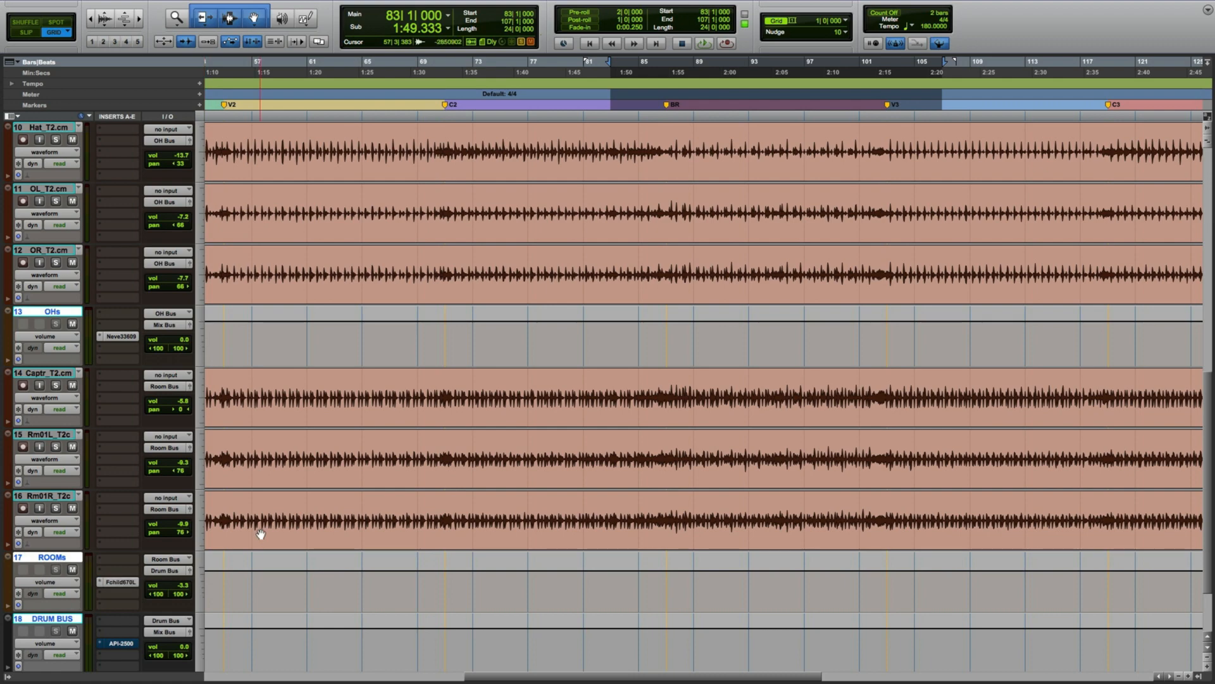
pyautogui.click(127, 587)
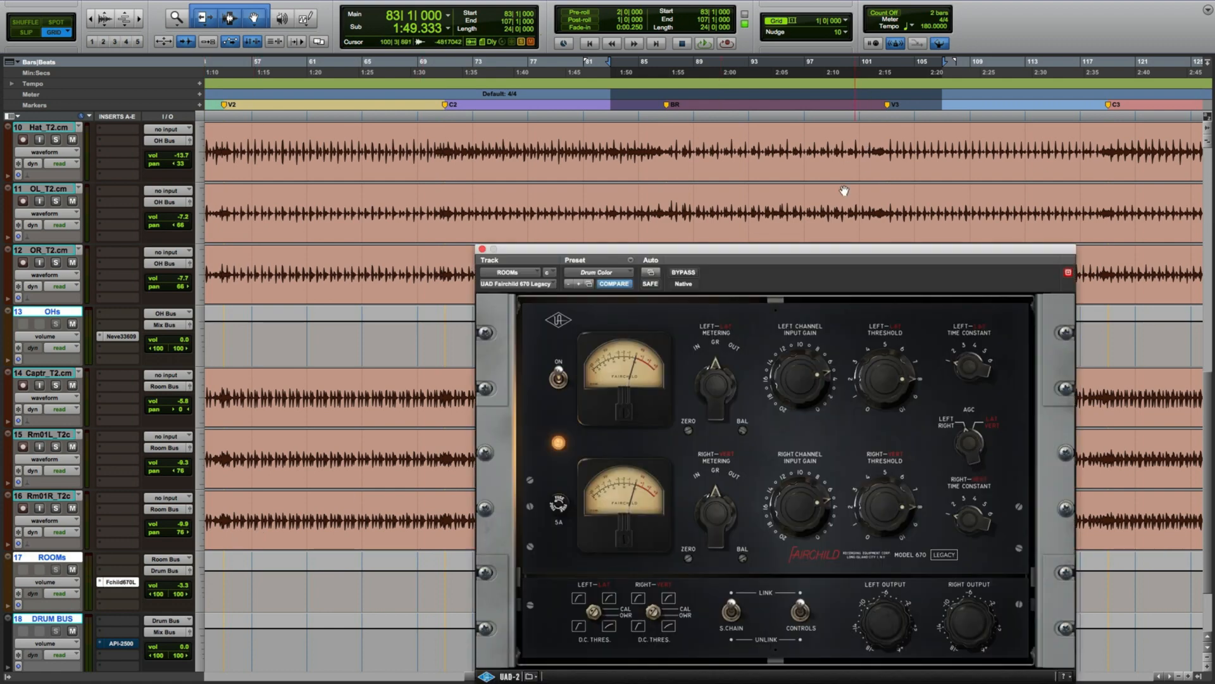
pyautogui.moveTo(820, 248); pyautogui.dragTo(824, 172)
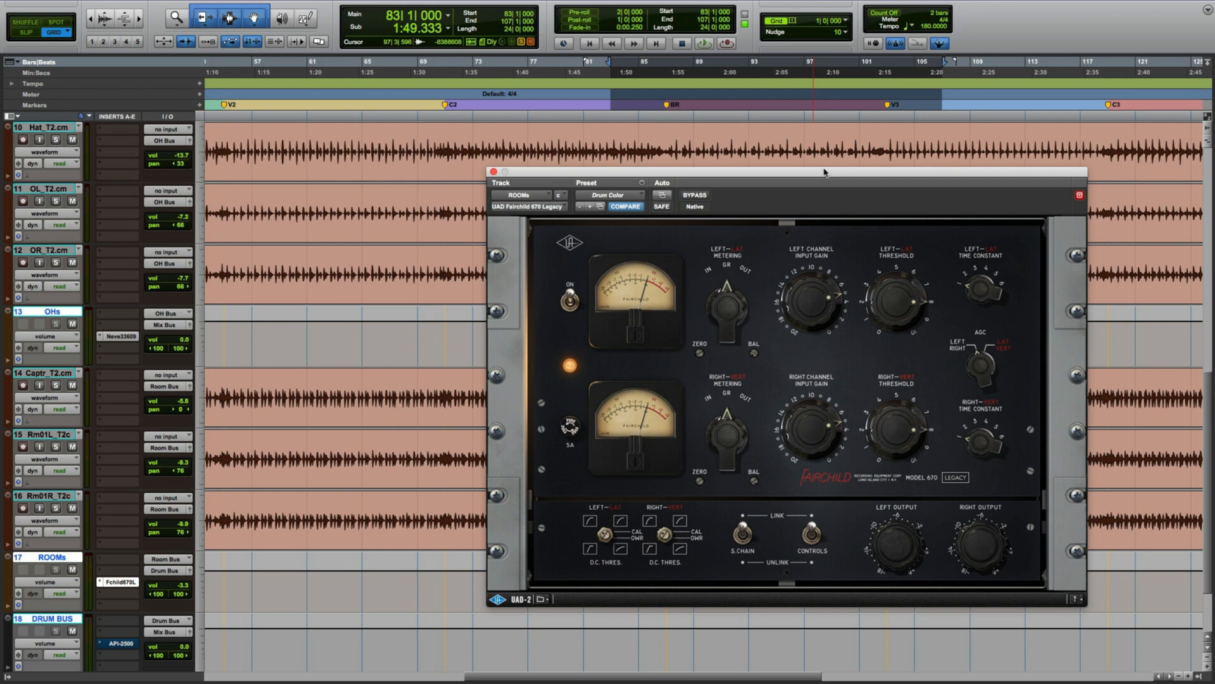
# Compare the ROOMs Fairchild compressor bypassed and active during playback, then stop playback.
pyautogui.click(694, 195)
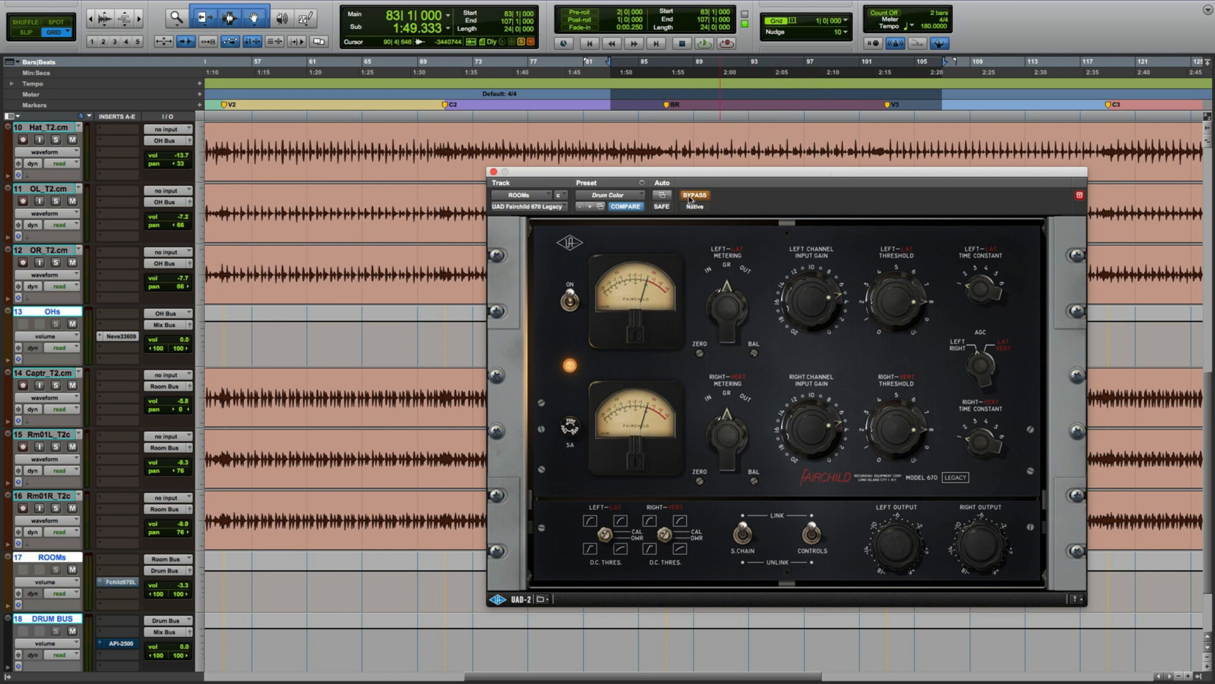
pyautogui.press('space')
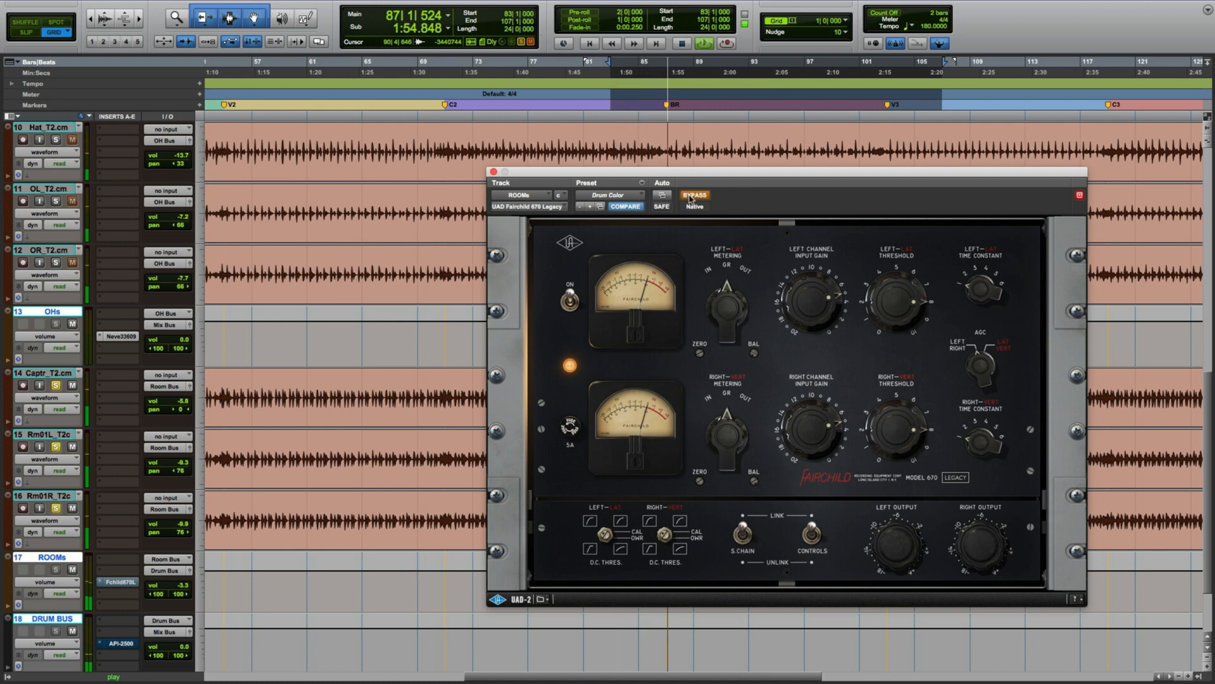
pyautogui.click(691, 198)
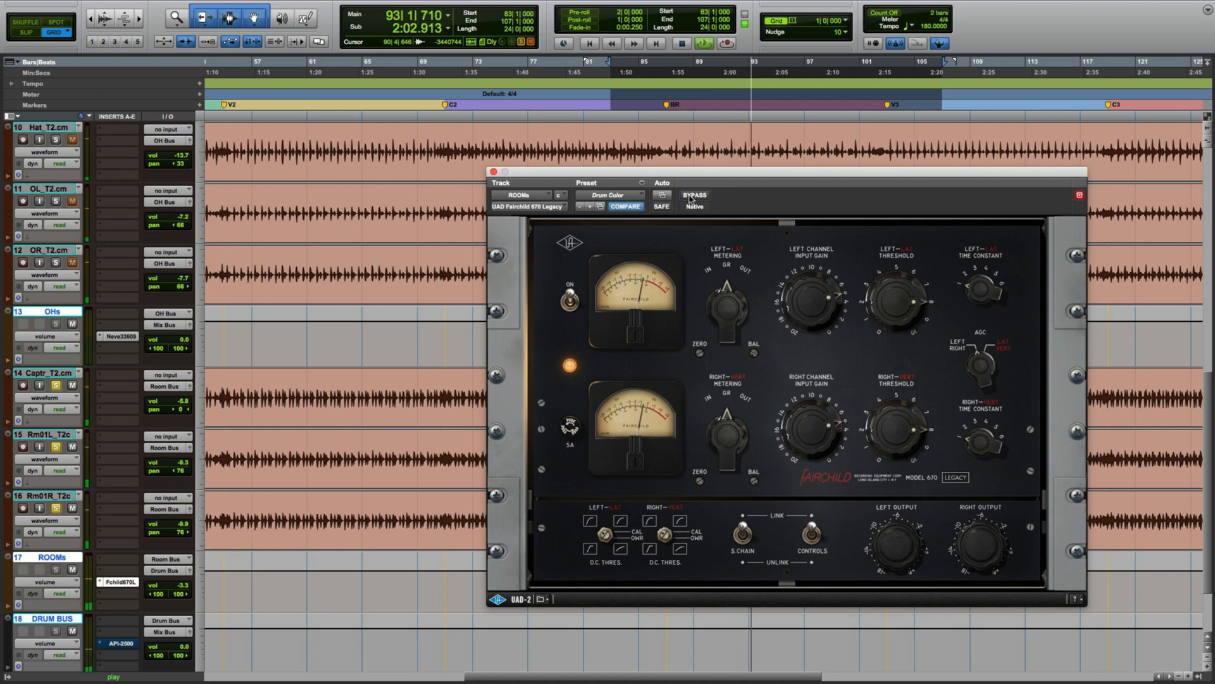
pyautogui.click(691, 199)
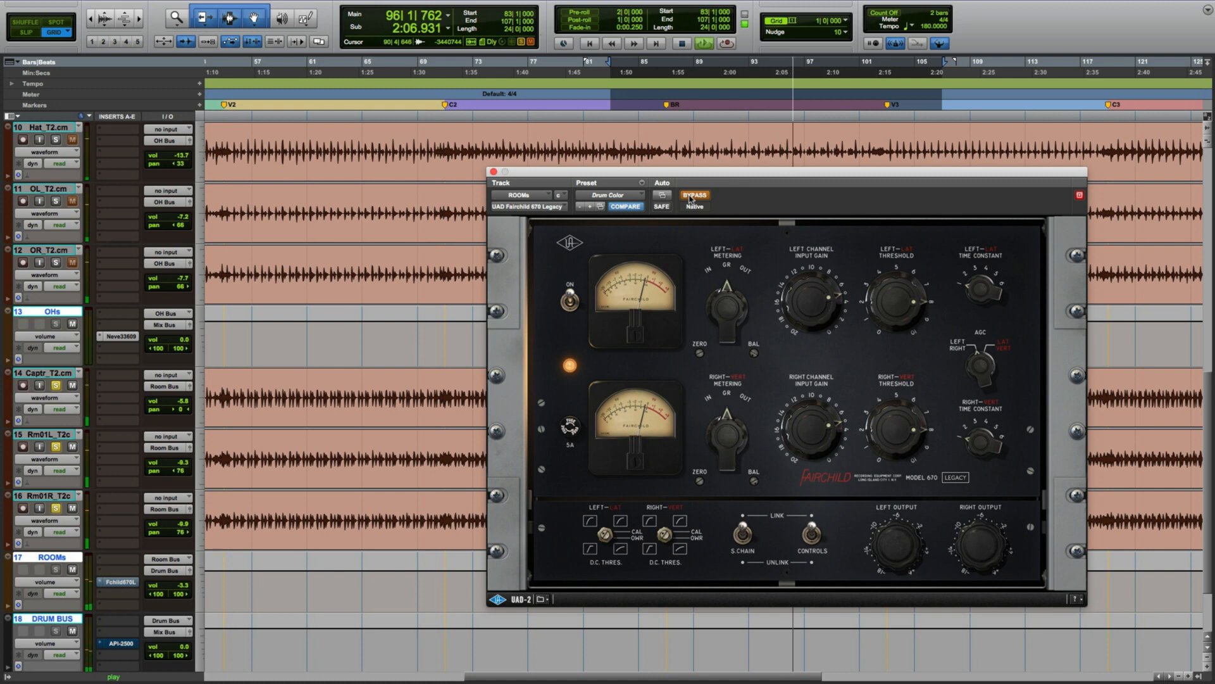
pyautogui.click(691, 199)
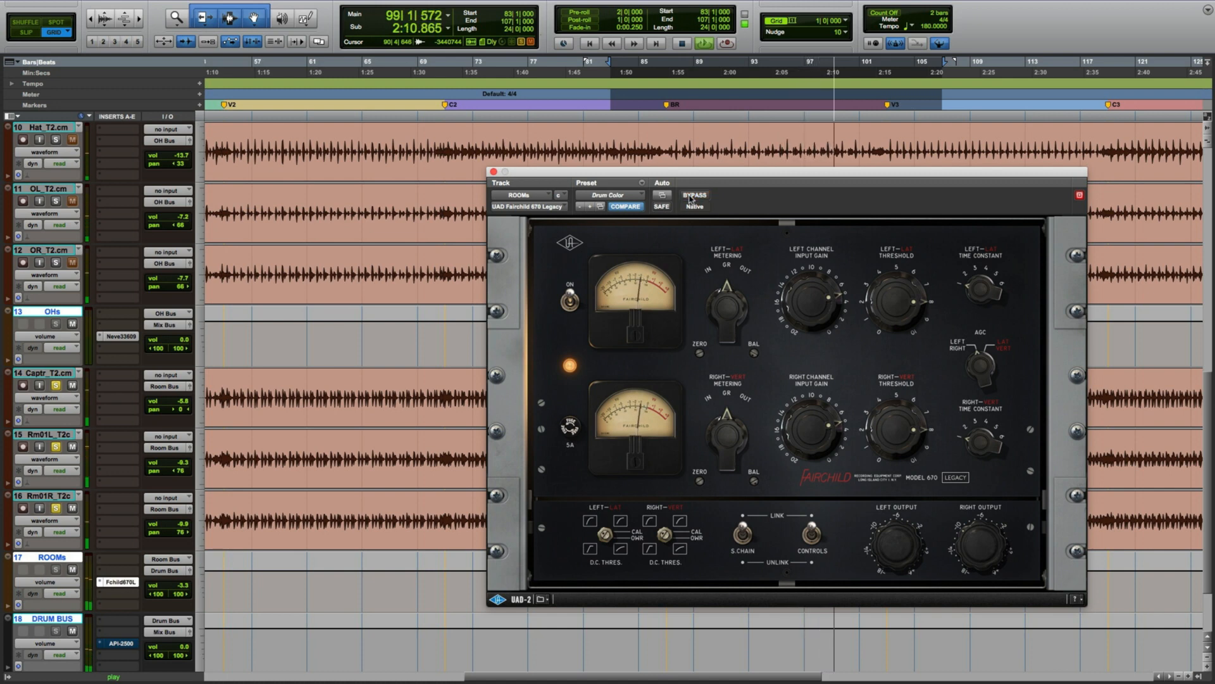
pyautogui.press('space')
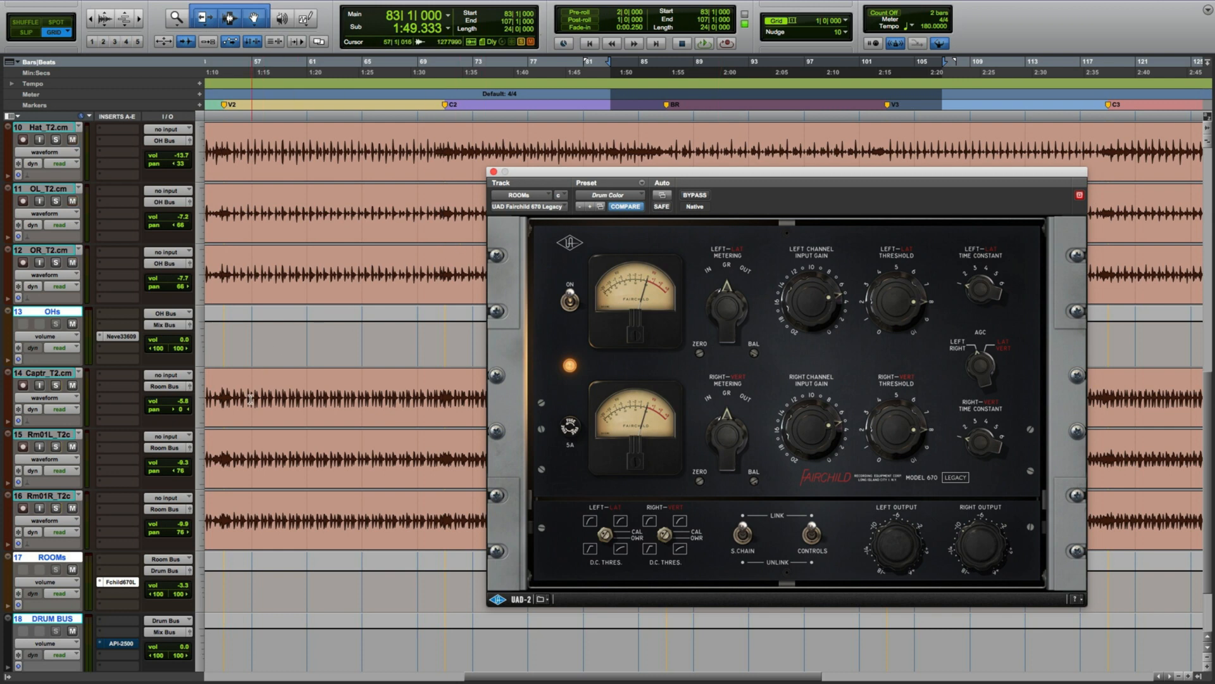
# Play the drums while toggling the ROOMs track mute and the Fairchild insert's bypass on and off.
pyautogui.press('space')
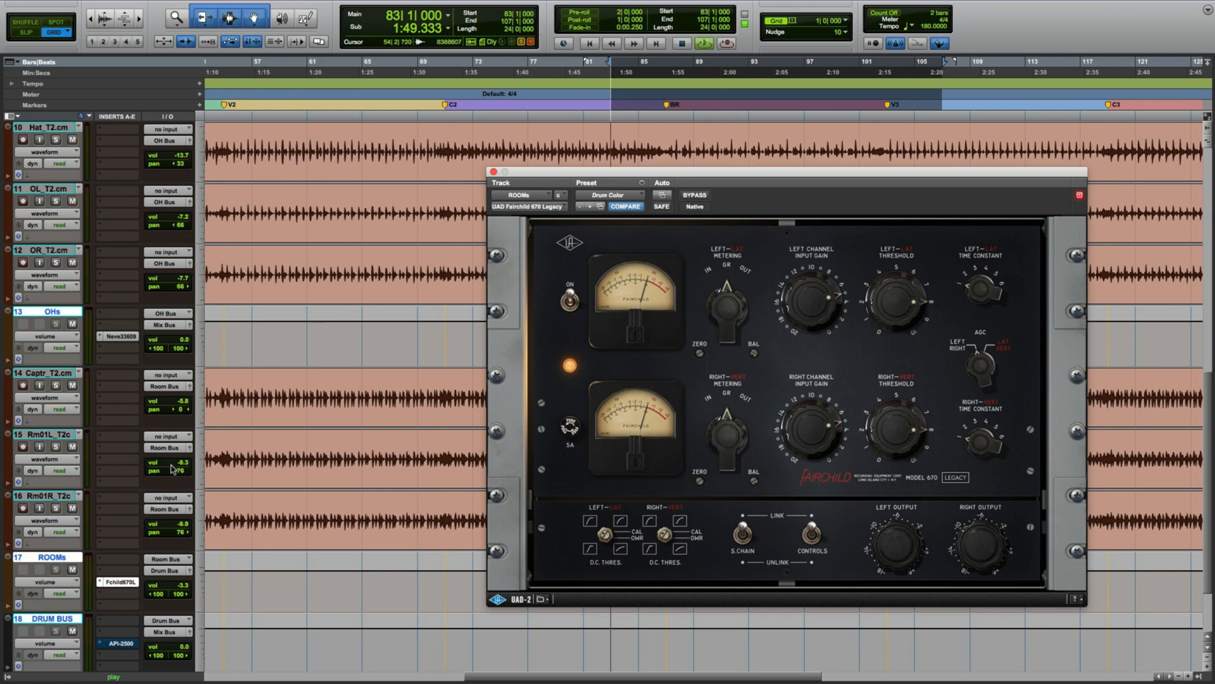
pyautogui.click(73, 569)
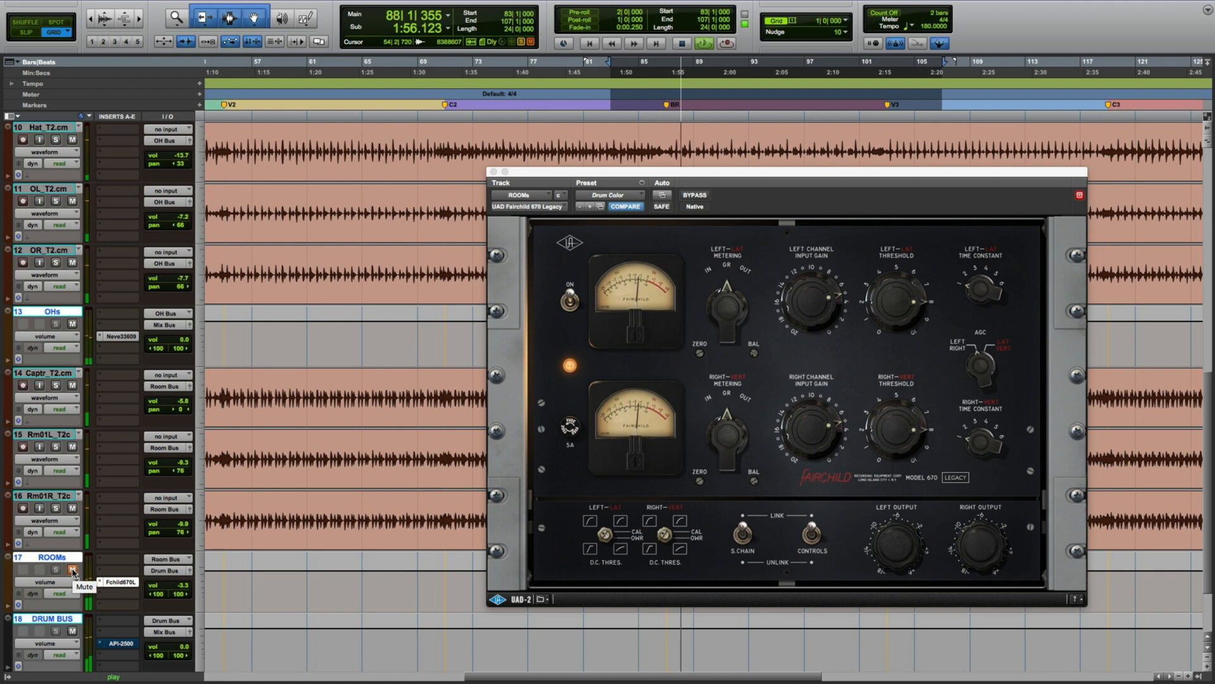
pyautogui.click(73, 571)
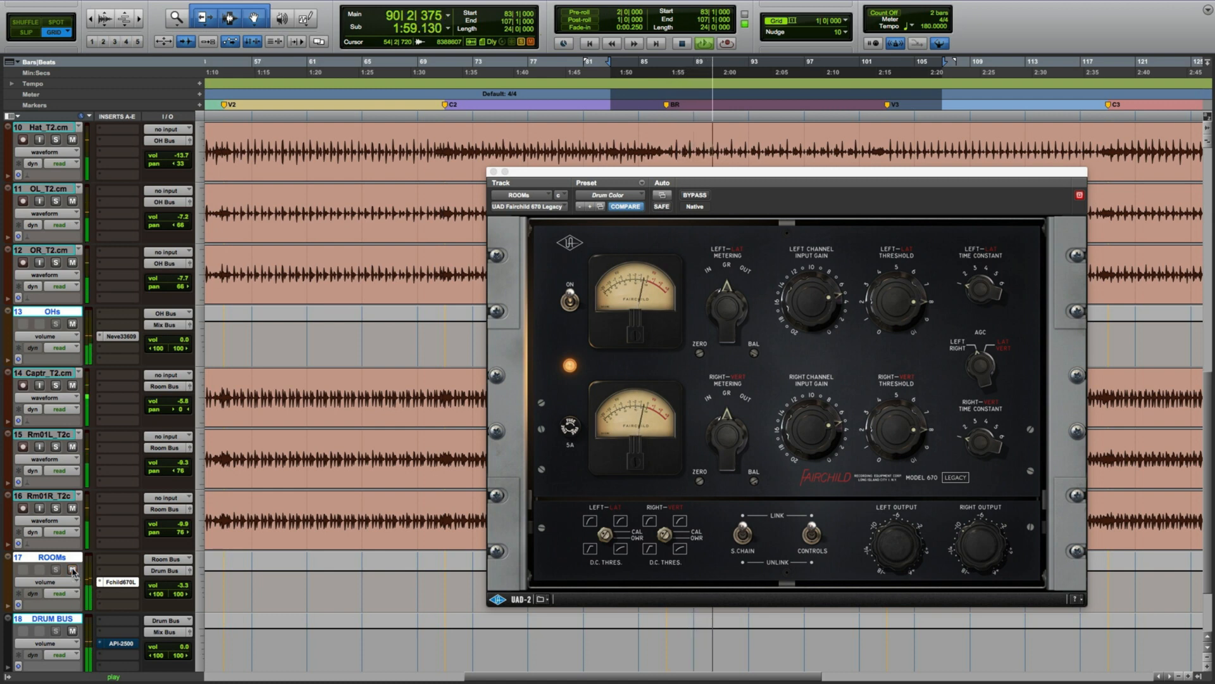
pyautogui.keyDown('super'); pyautogui.click(117, 583); pyautogui.keyUp('super')
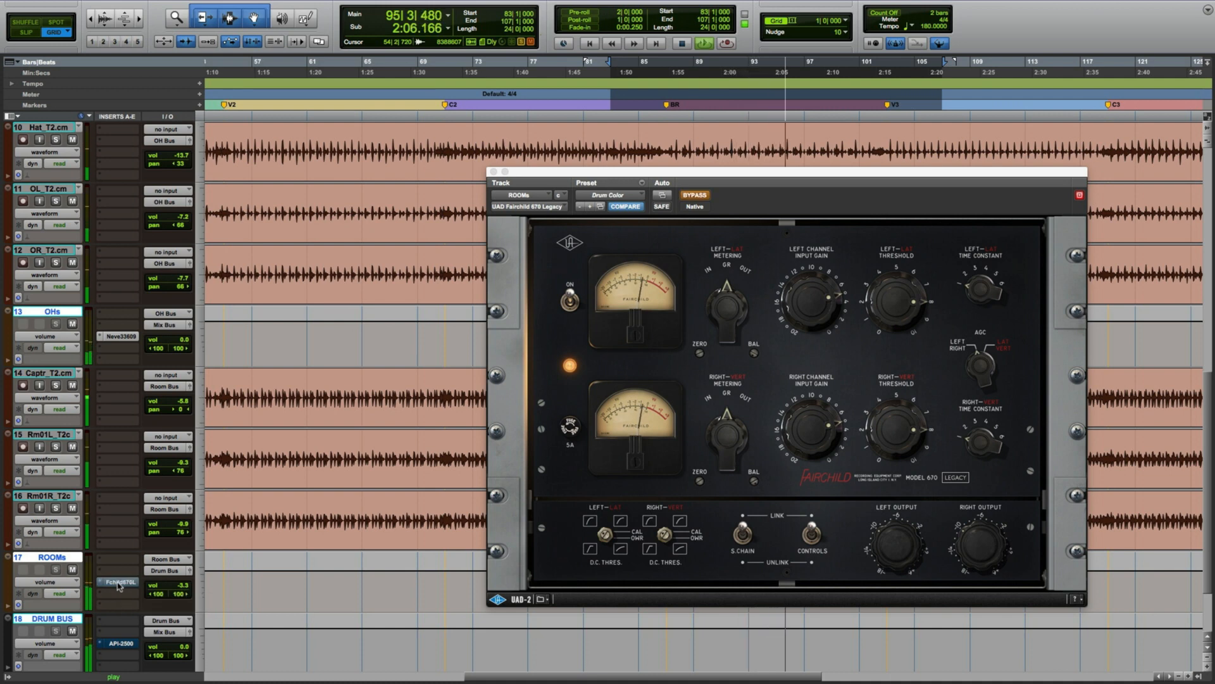
pyautogui.keyDown('super'); pyautogui.click(118, 583); pyautogui.keyUp('super')
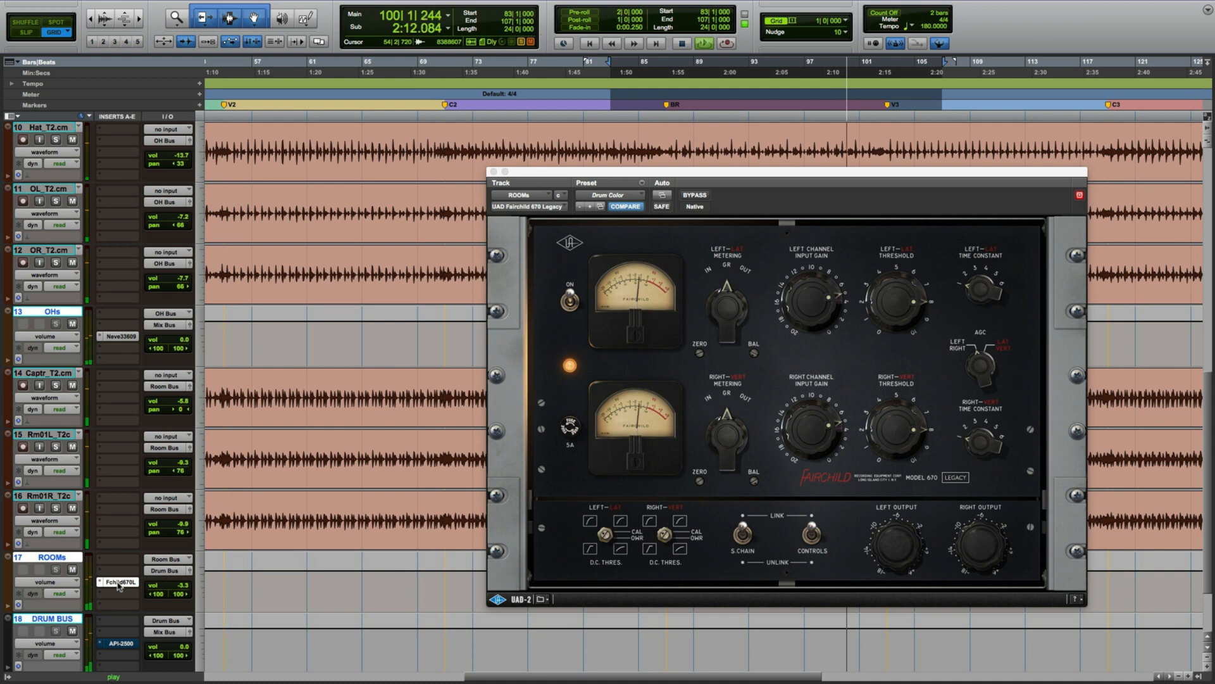
# Stop playback, then open the API-2500 compressor on the DRUM BUS track and move its window up.
pyautogui.press('space')
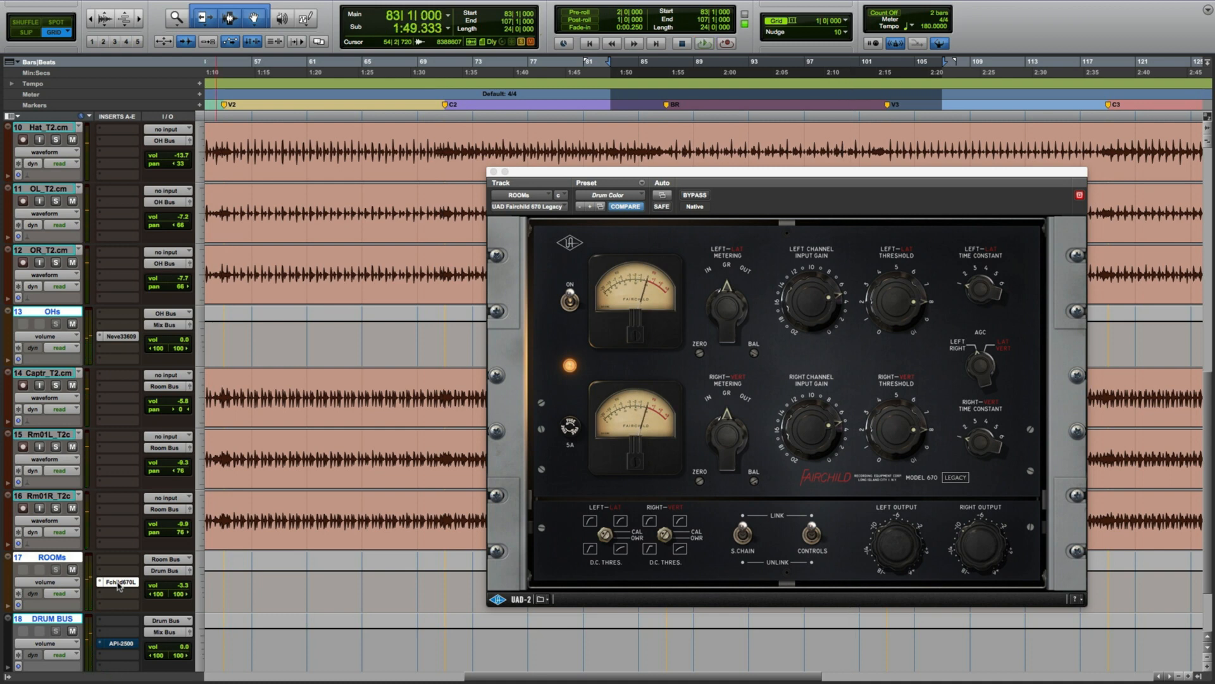
pyautogui.scroll(-3, 118, 584)
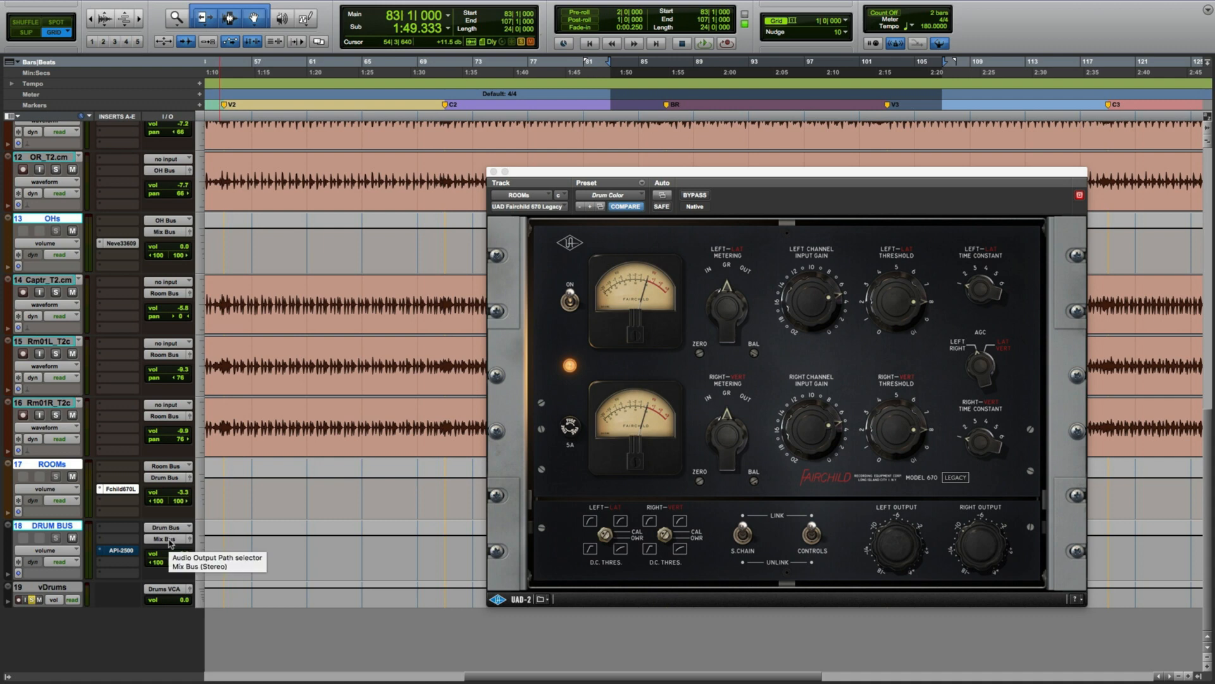
pyautogui.click(123, 550)
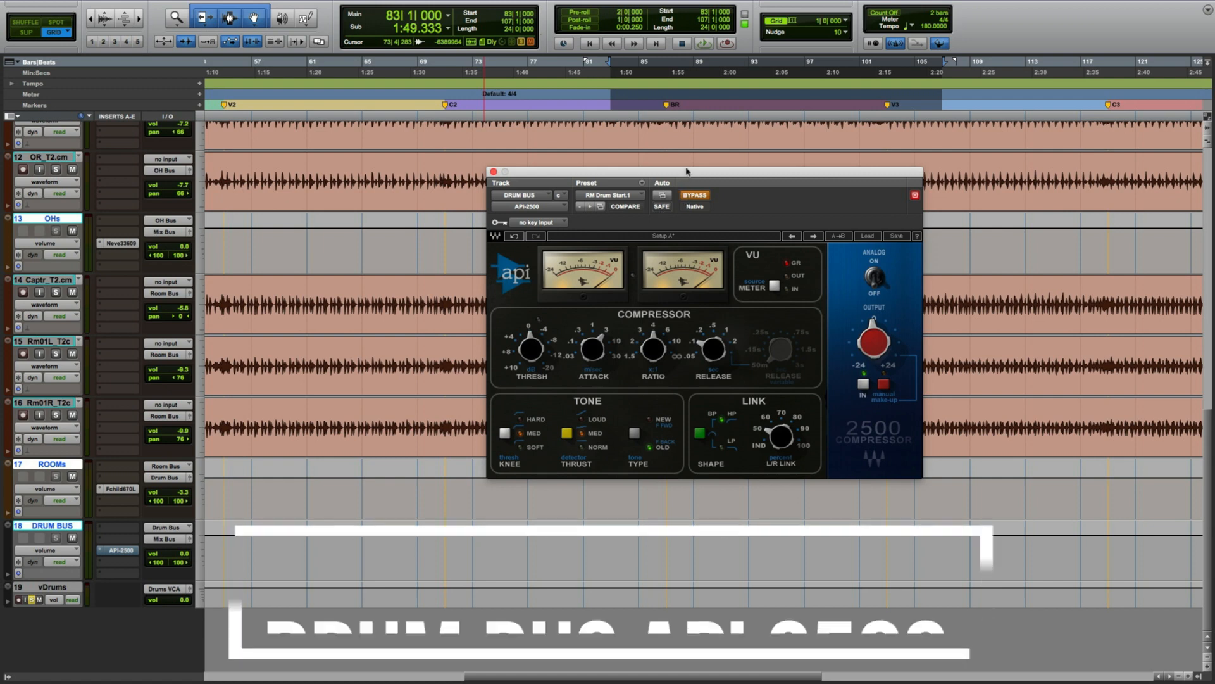
pyautogui.moveTo(682, 178); pyautogui.dragTo(667, 244)
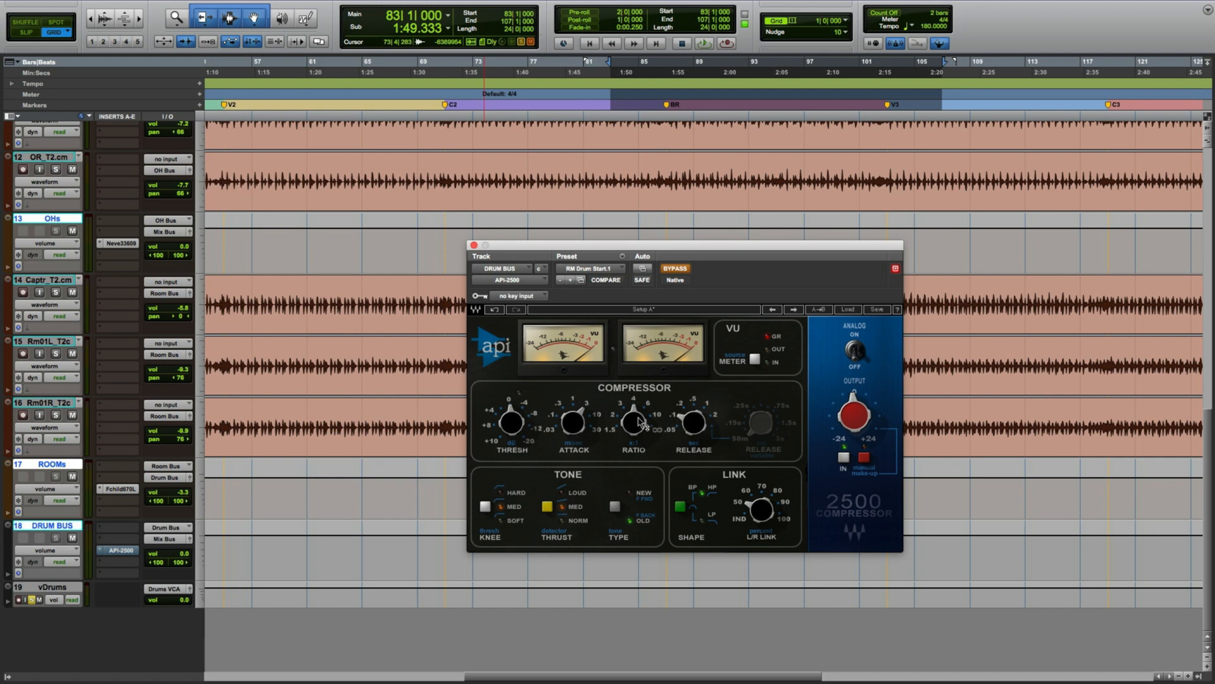
pyautogui.moveTo(701, 431)
pyautogui.moveTo(582, 246); pyautogui.dragTo(666, 245)
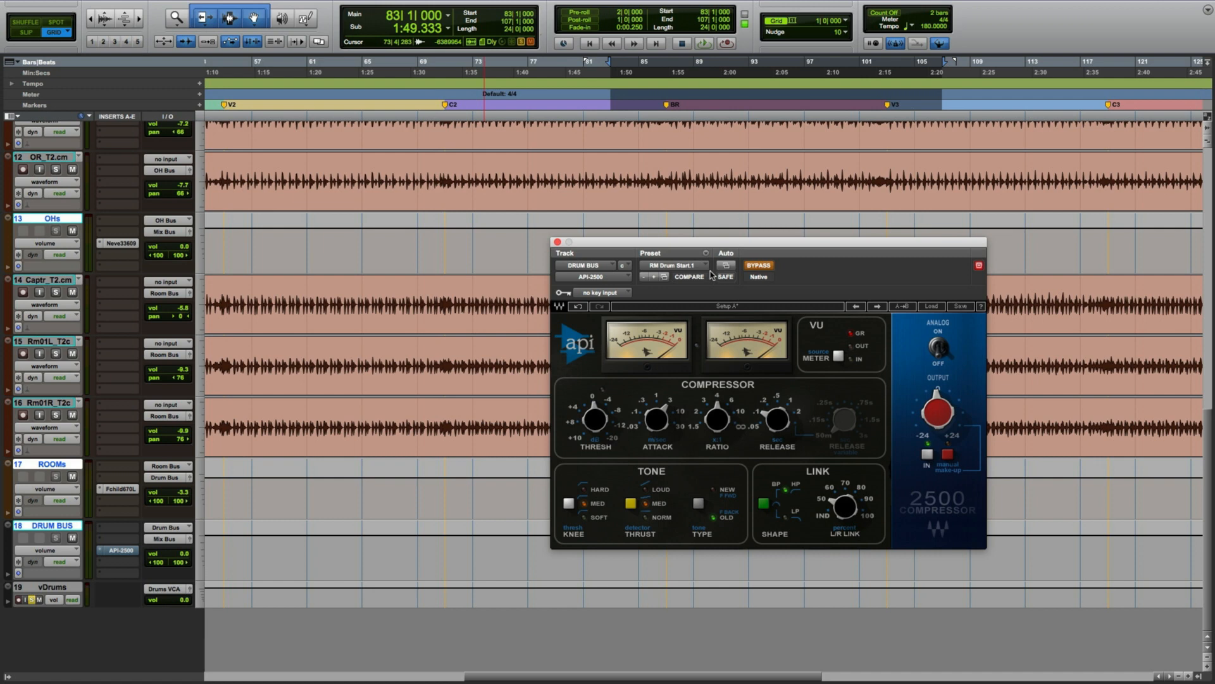
# Compare the DRUM BUS API-2500 compressor bypassed and active during playback, then stop playback.
pyautogui.press('space')
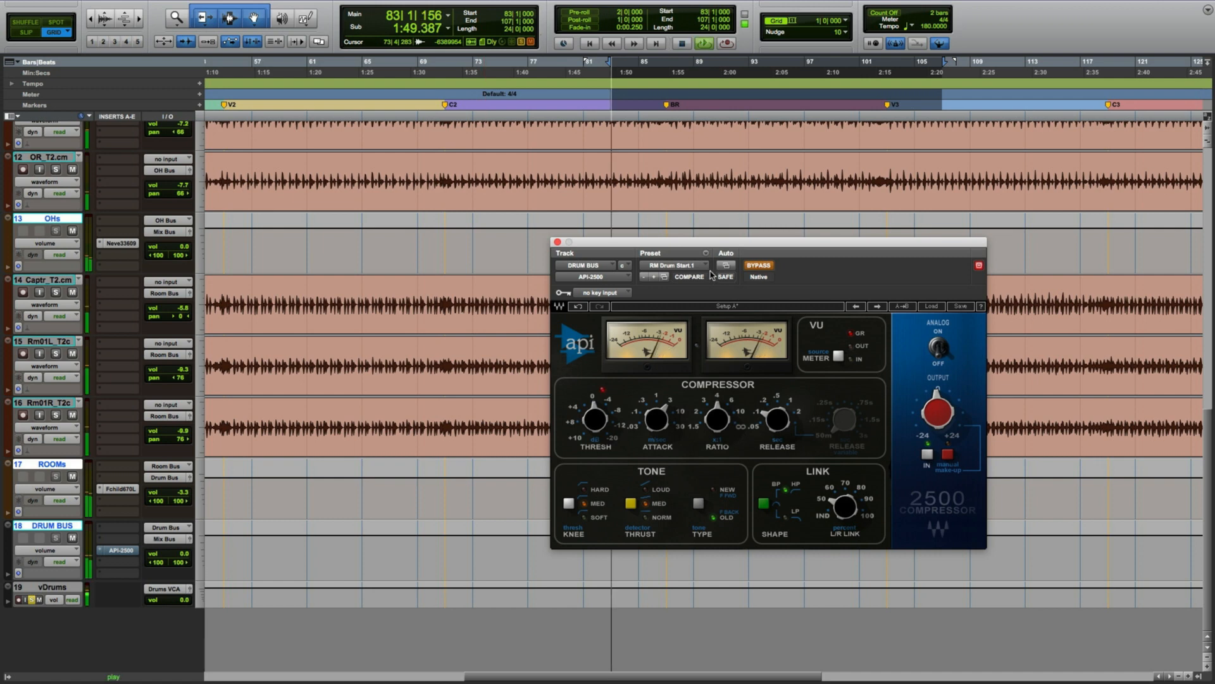
pyautogui.click(757, 267)
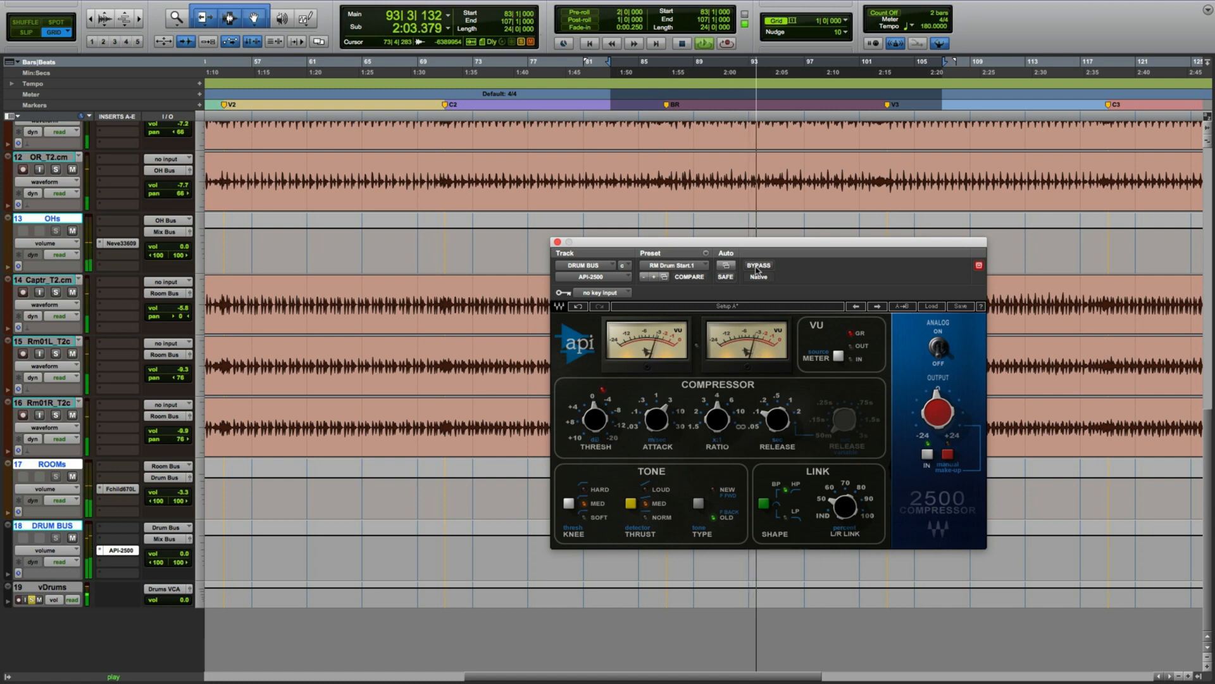
pyautogui.click(758, 266)
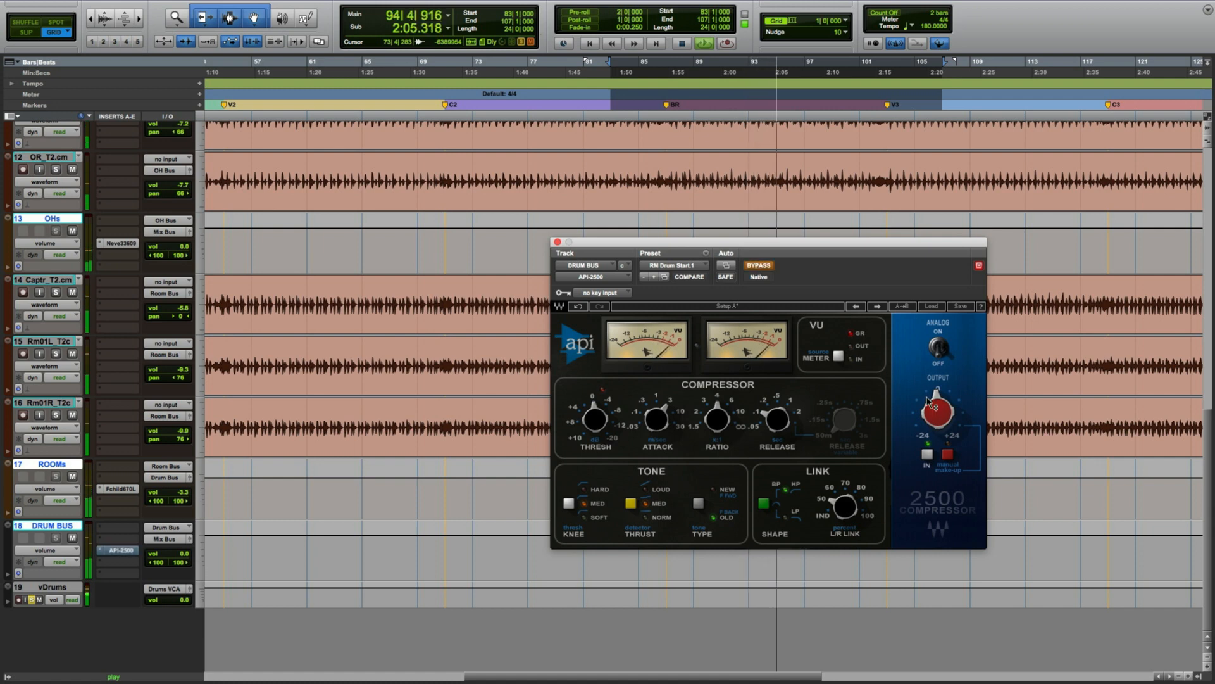
pyautogui.moveTo(934, 413)
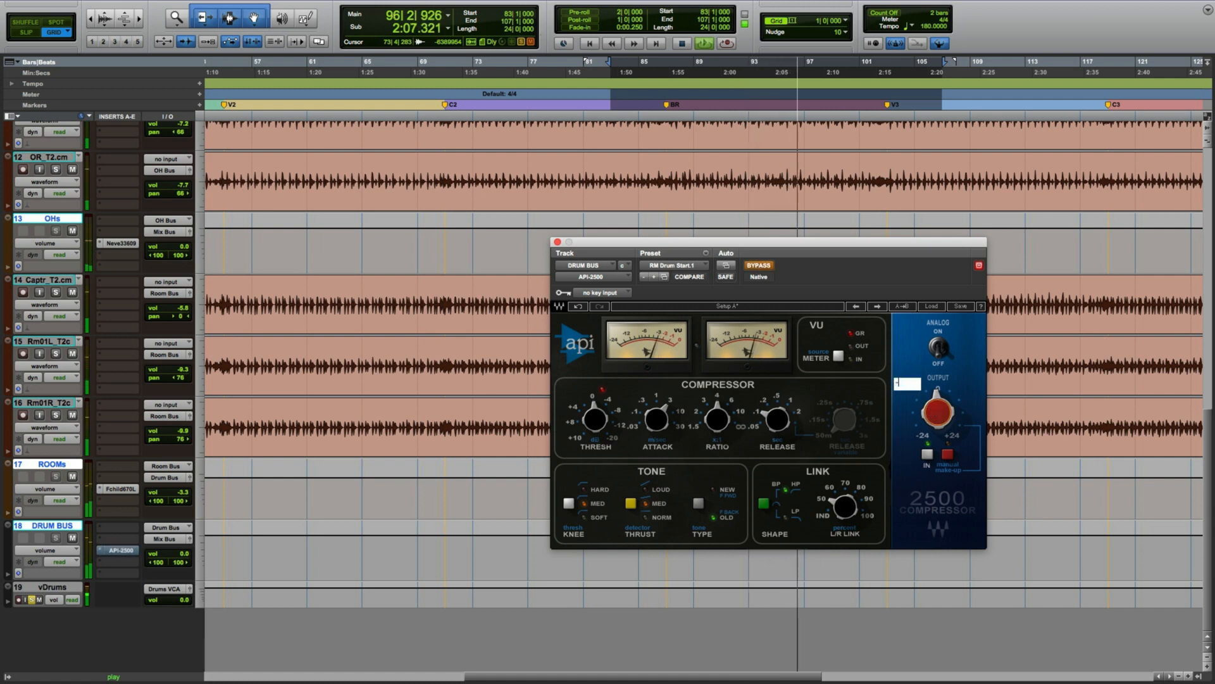
pyautogui.click(760, 267)
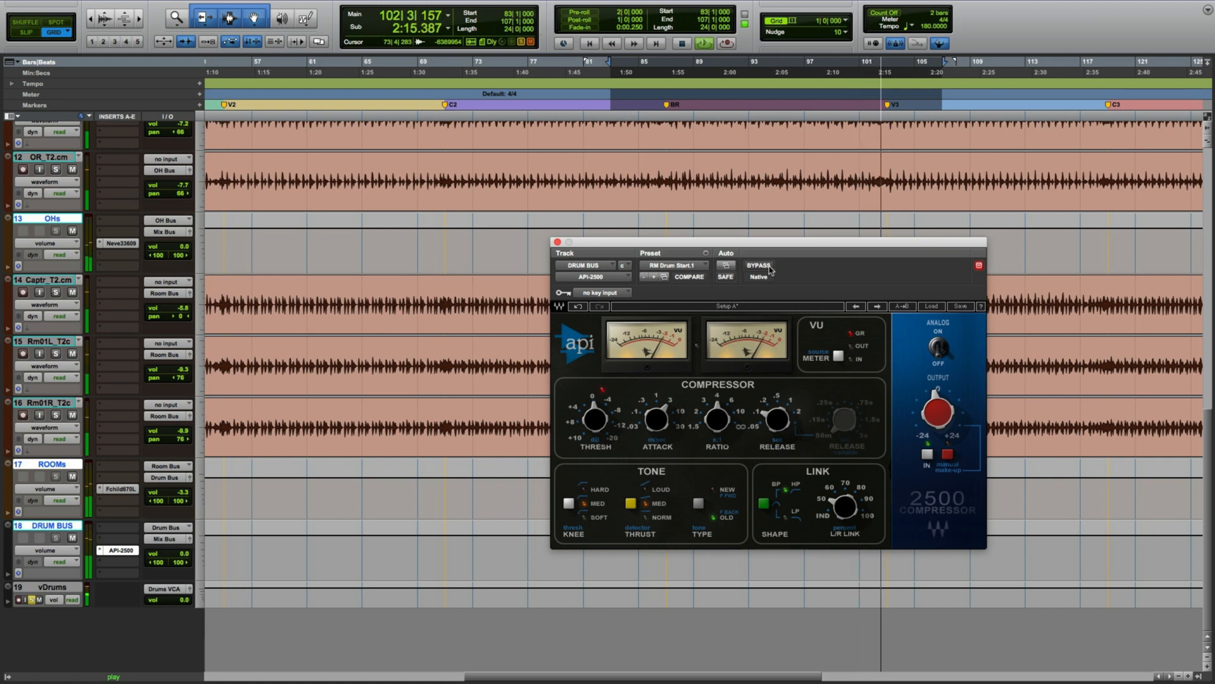
pyautogui.press('space')
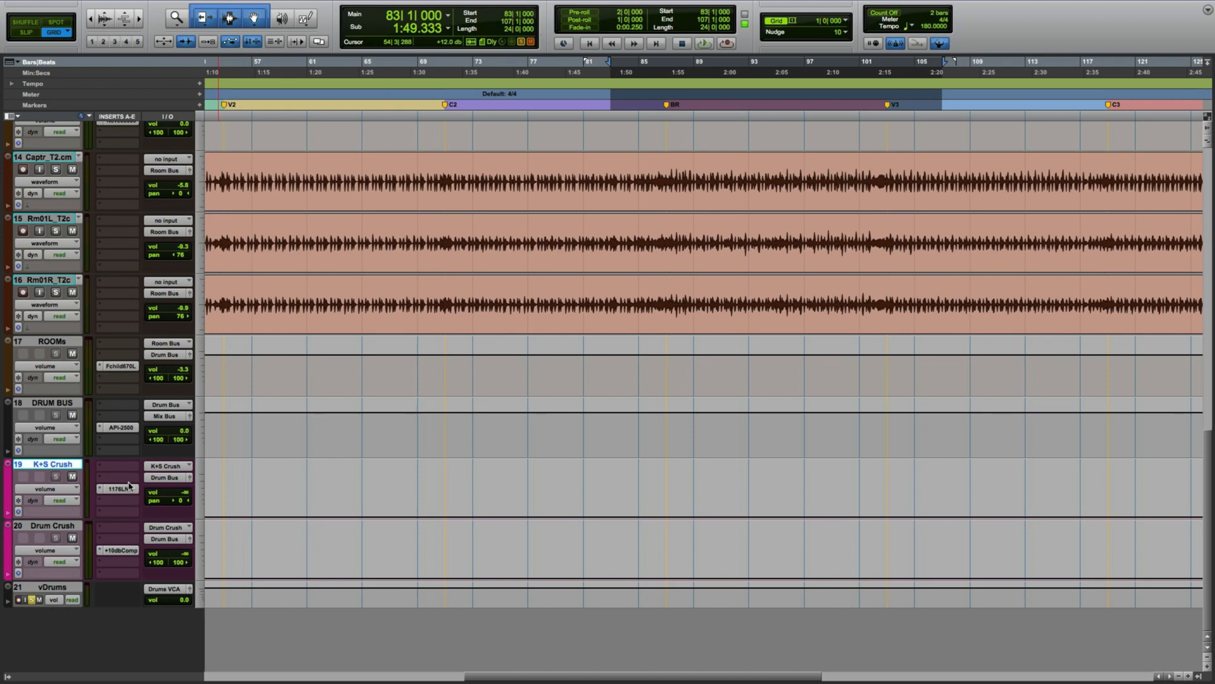
# Show the Sends A-E column alongside the inserts in the track view.
pyautogui.scroll(12, 129, 486)
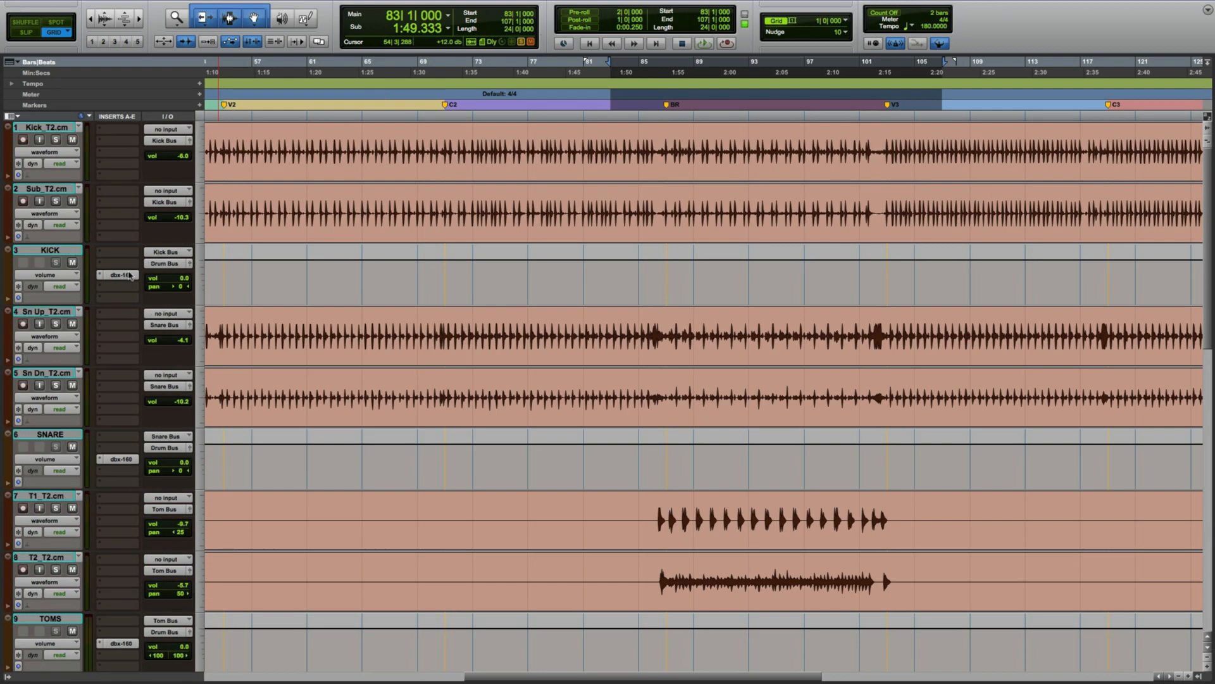
pyautogui.click(18, 120)
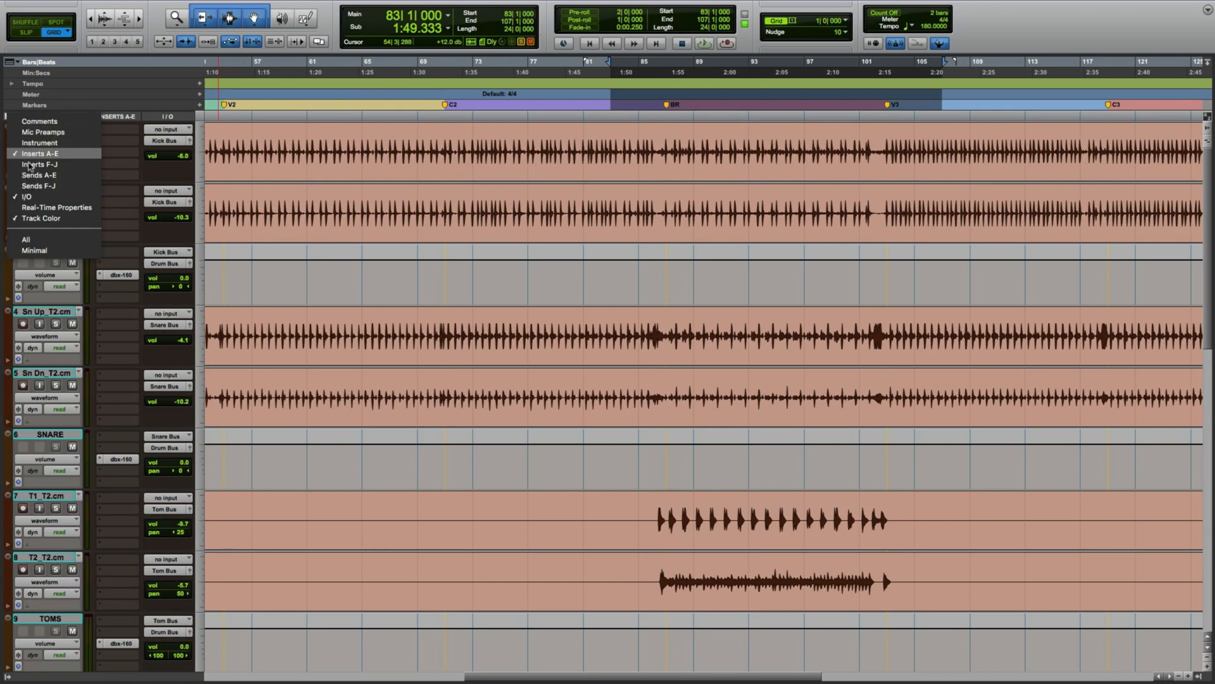
pyautogui.click(150, 169)
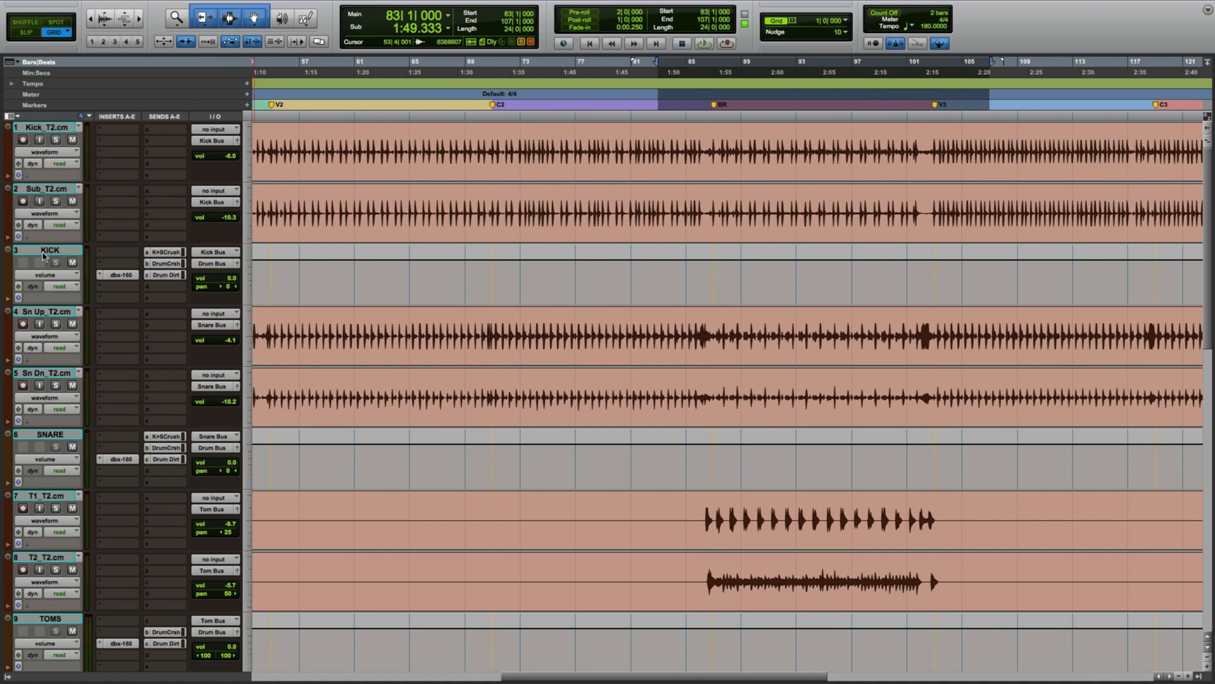
# Open the 1176LN compressor plug-in on the K+S Crush aux track.
pyautogui.click(52, 434)
pyautogui.scroll(-15, 170, 438)
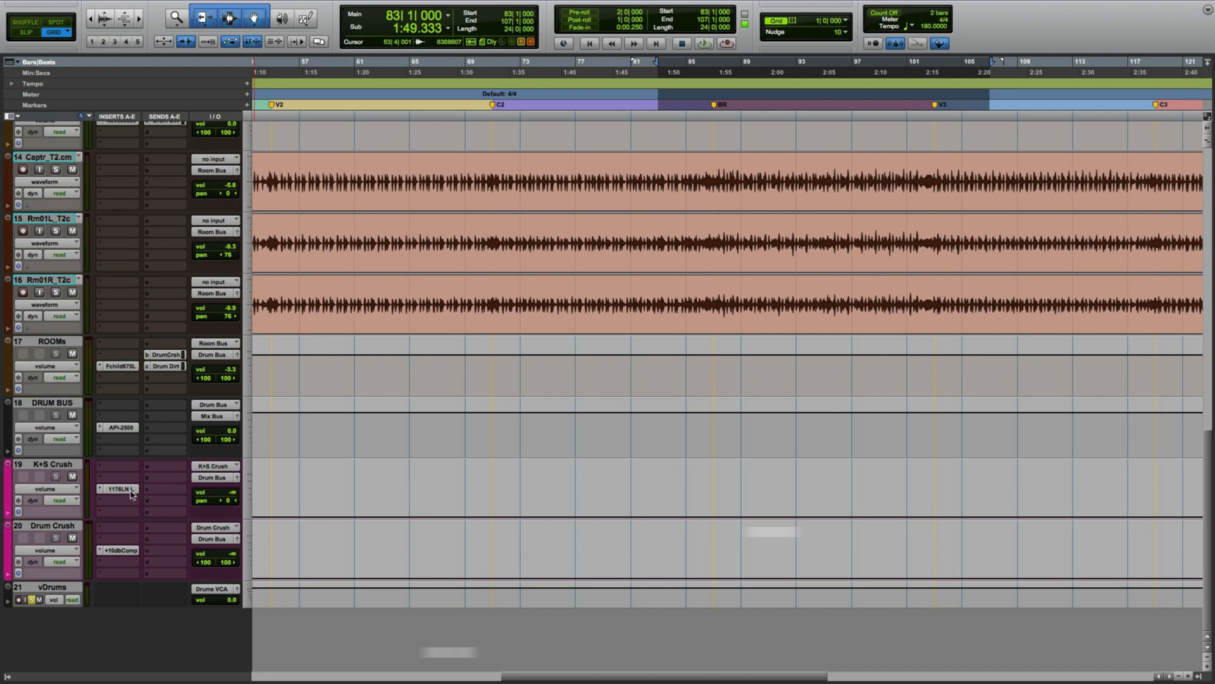
pyautogui.click(126, 488)
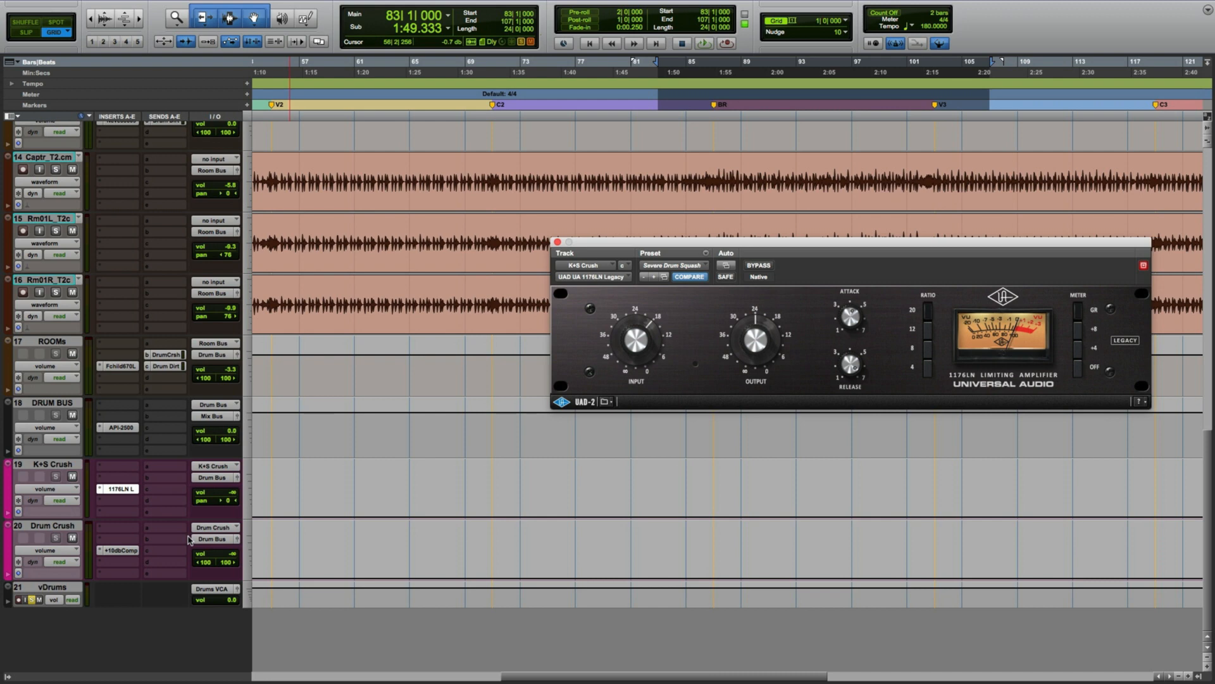
# During playback, raise the K+S Crush track volume to -11.2 dB and toggle its mute, then stop playback.
pyautogui.press('space')
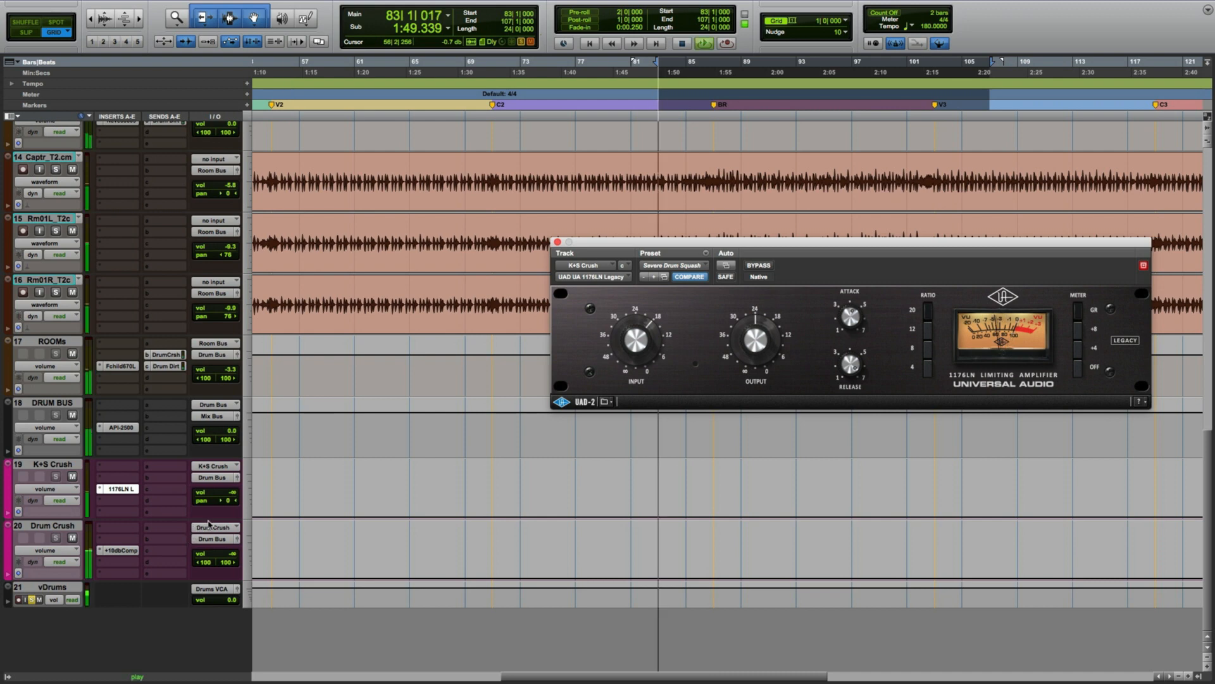
pyautogui.click(233, 495)
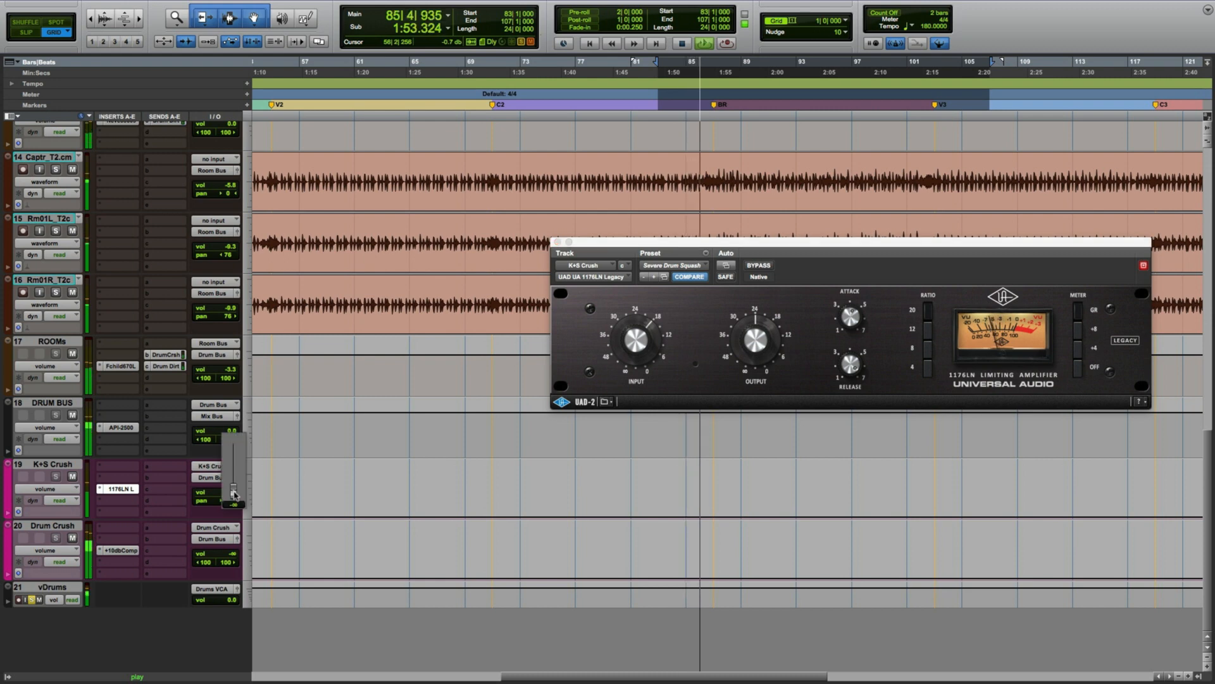
pyautogui.moveTo(233, 495); pyautogui.dragTo(233, 467)
pyautogui.click(75, 479)
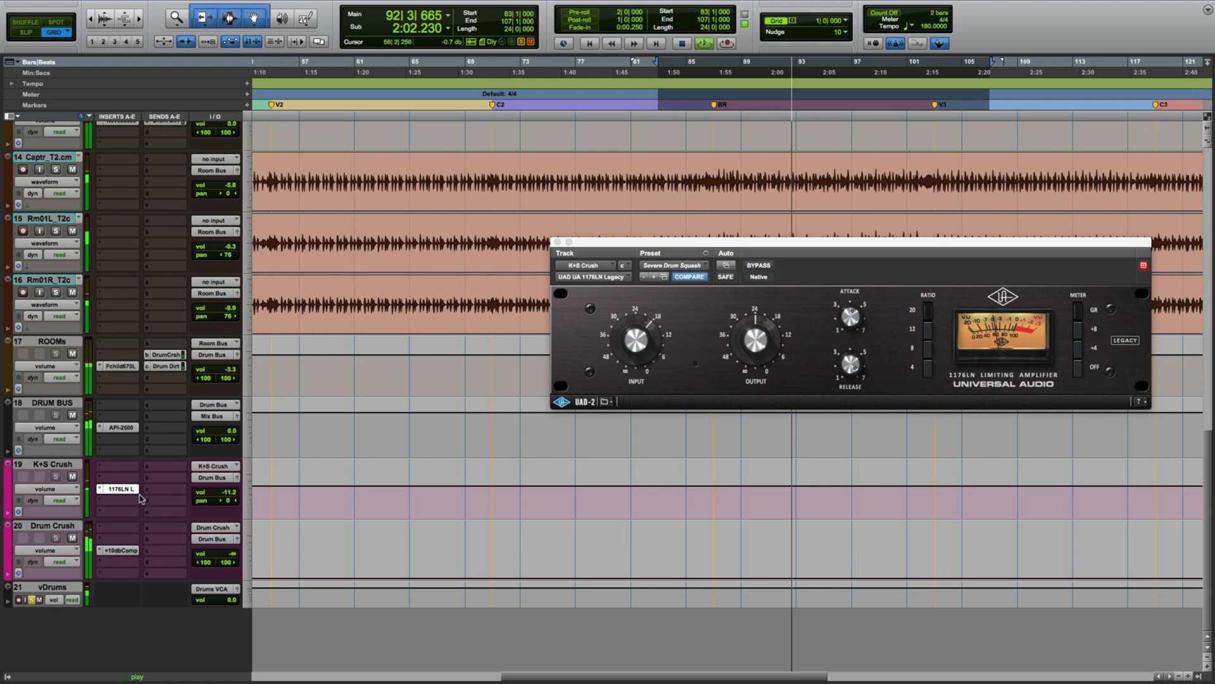
pyautogui.click(72, 476)
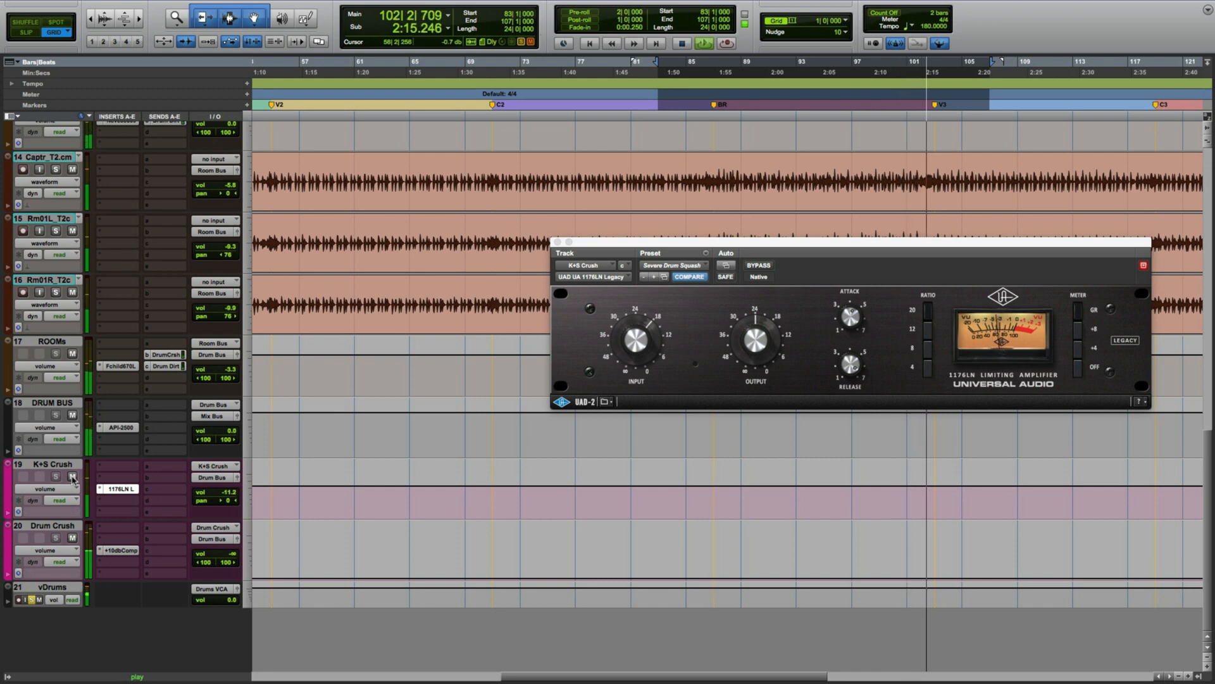
pyautogui.press('space')
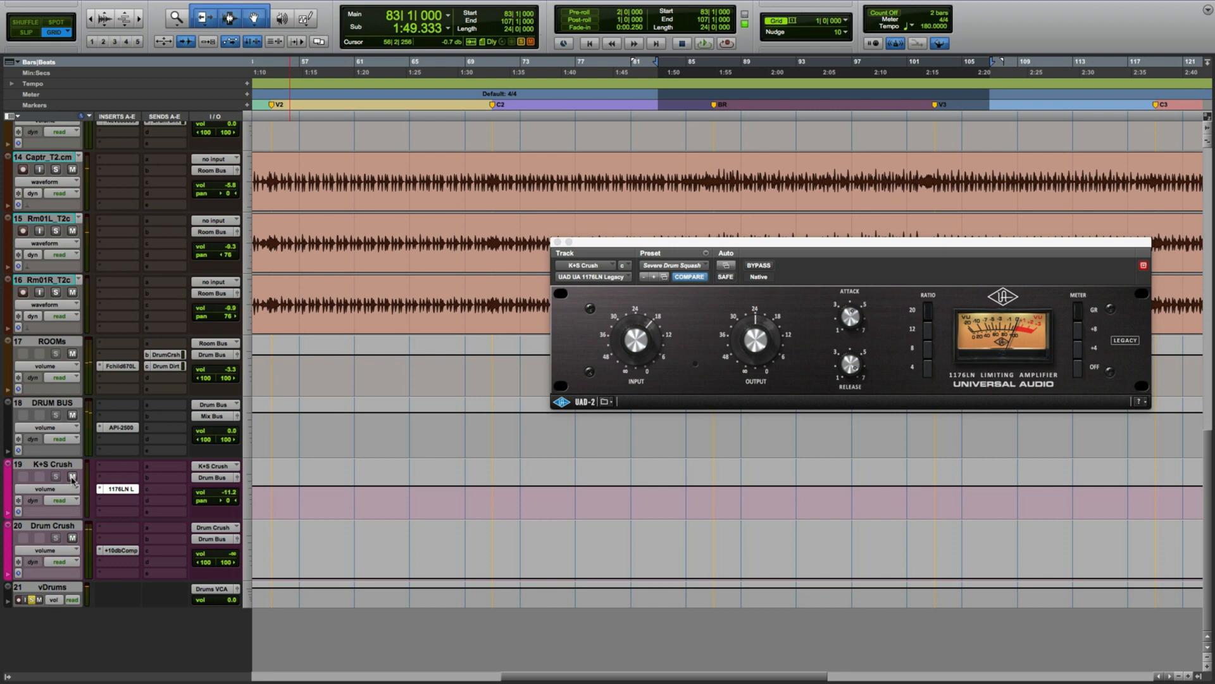
# Open the Plus 10 db Compressor on the Drum Crush track, move its window, then close it.
pyautogui.click(116, 550)
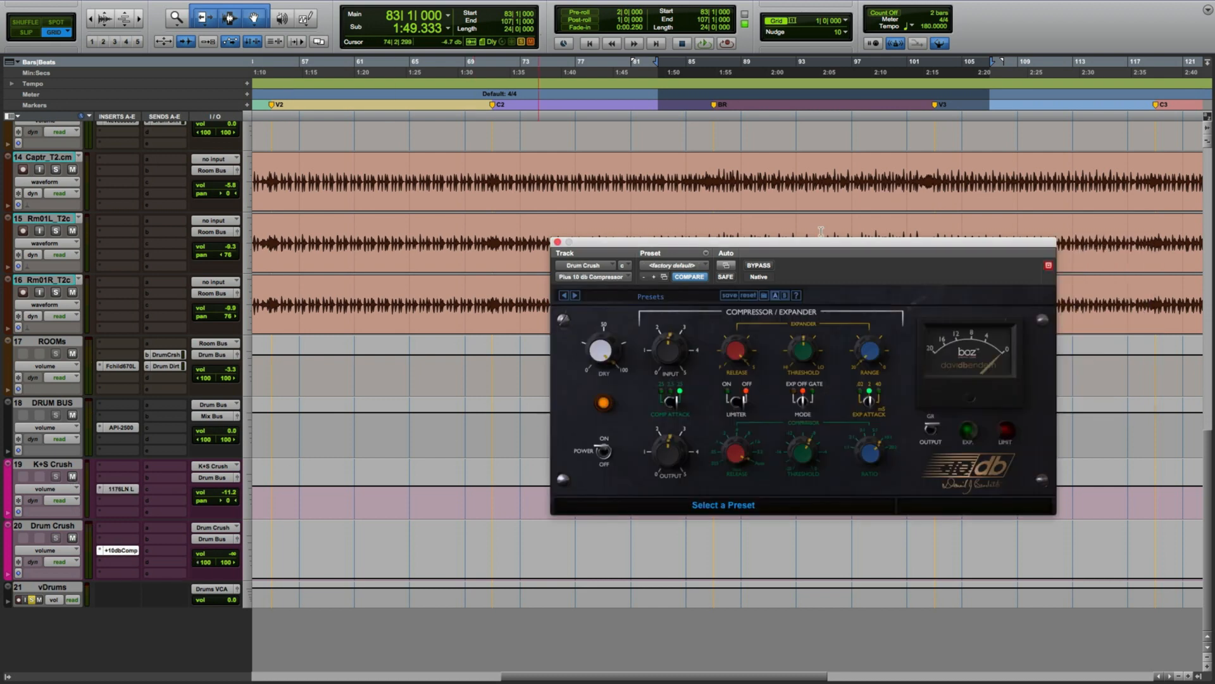
pyautogui.moveTo(837, 242); pyautogui.dragTo(791, 331)
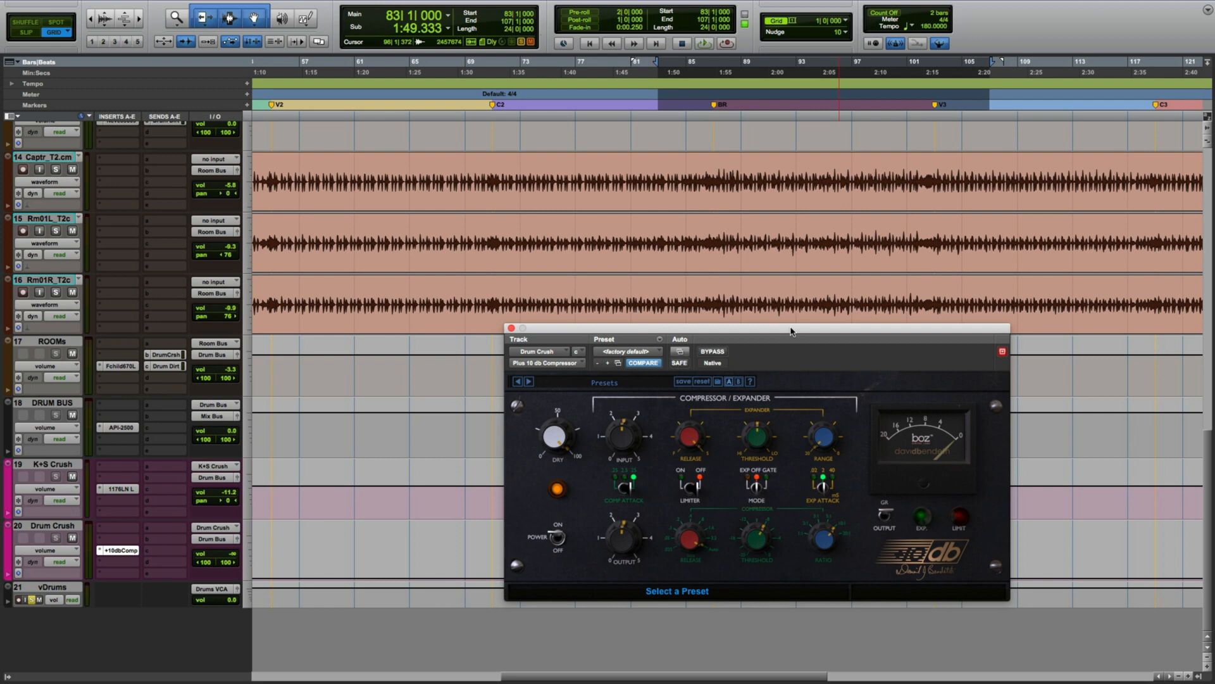
pyautogui.click(511, 328)
# Inspect the KICK track's Drum Crush send fader, then reopen the Plus 10 db Compressor on the Drum Crush track.
pyautogui.scroll(2, 166, 374)
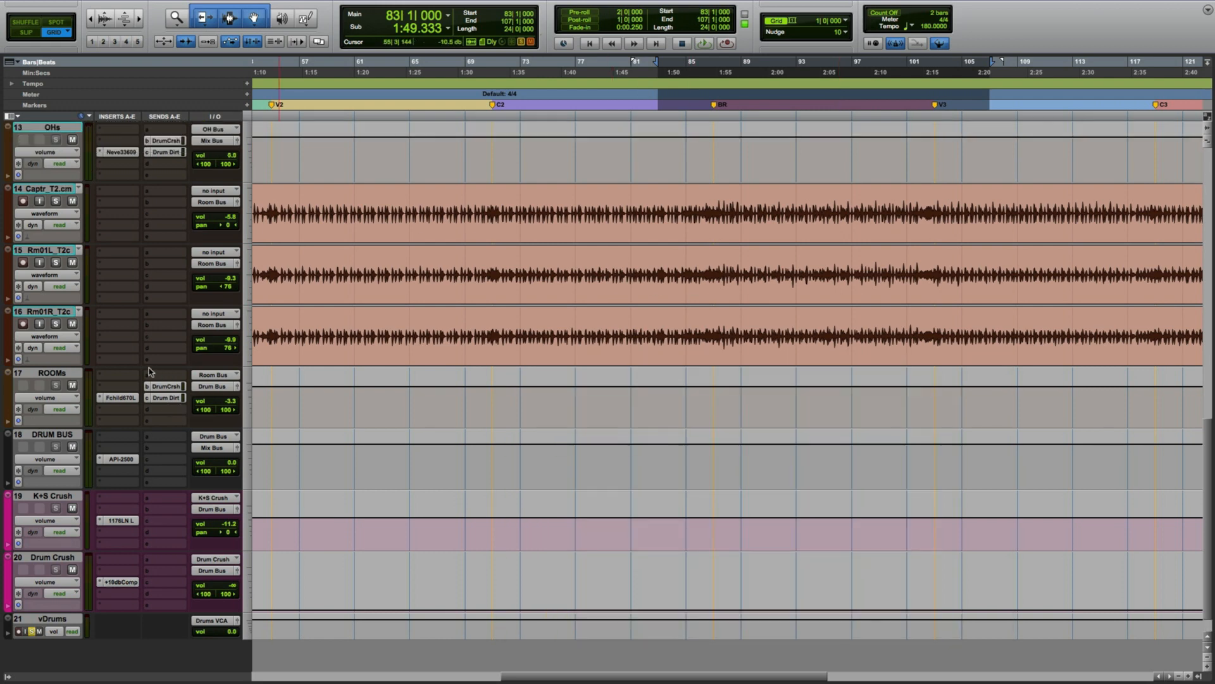
pyautogui.scroll(8, 64, 378)
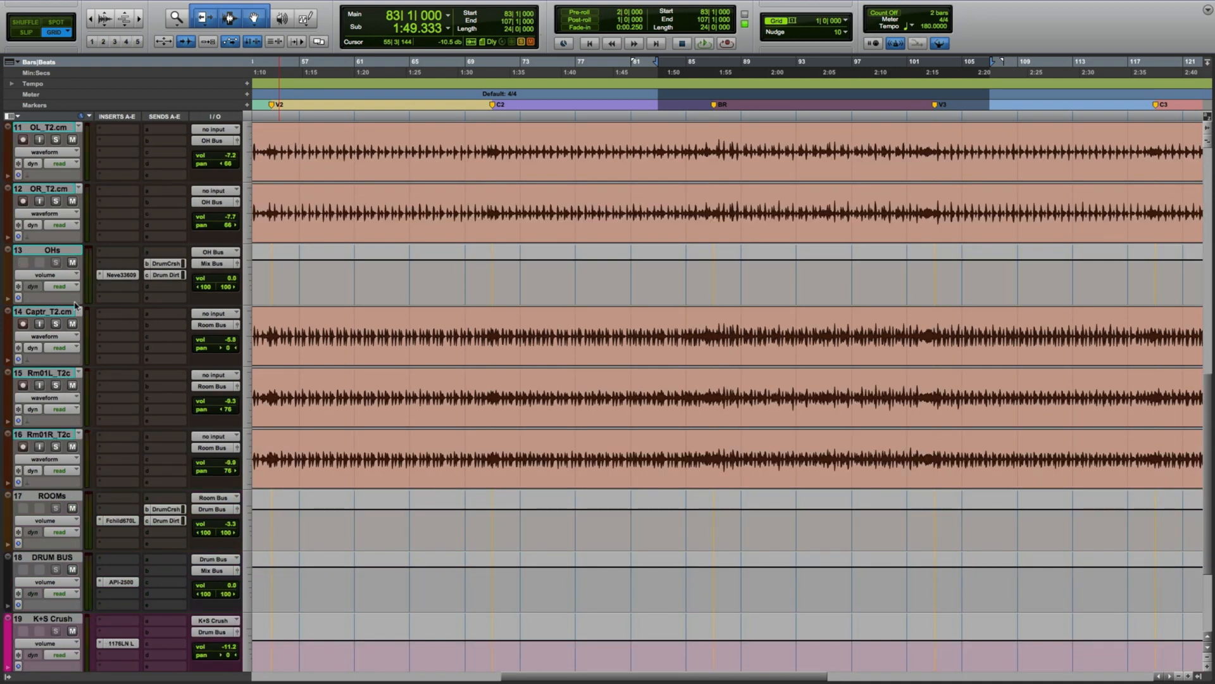
pyautogui.scroll(3, 73, 298)
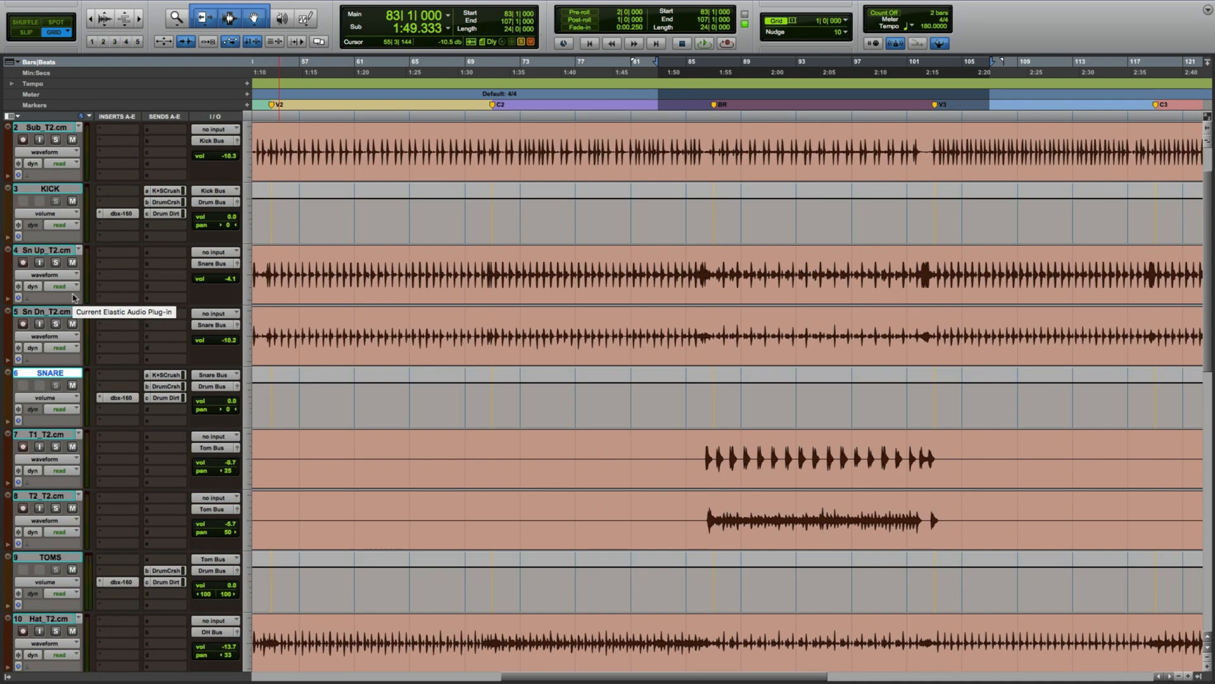
pyautogui.click(166, 202)
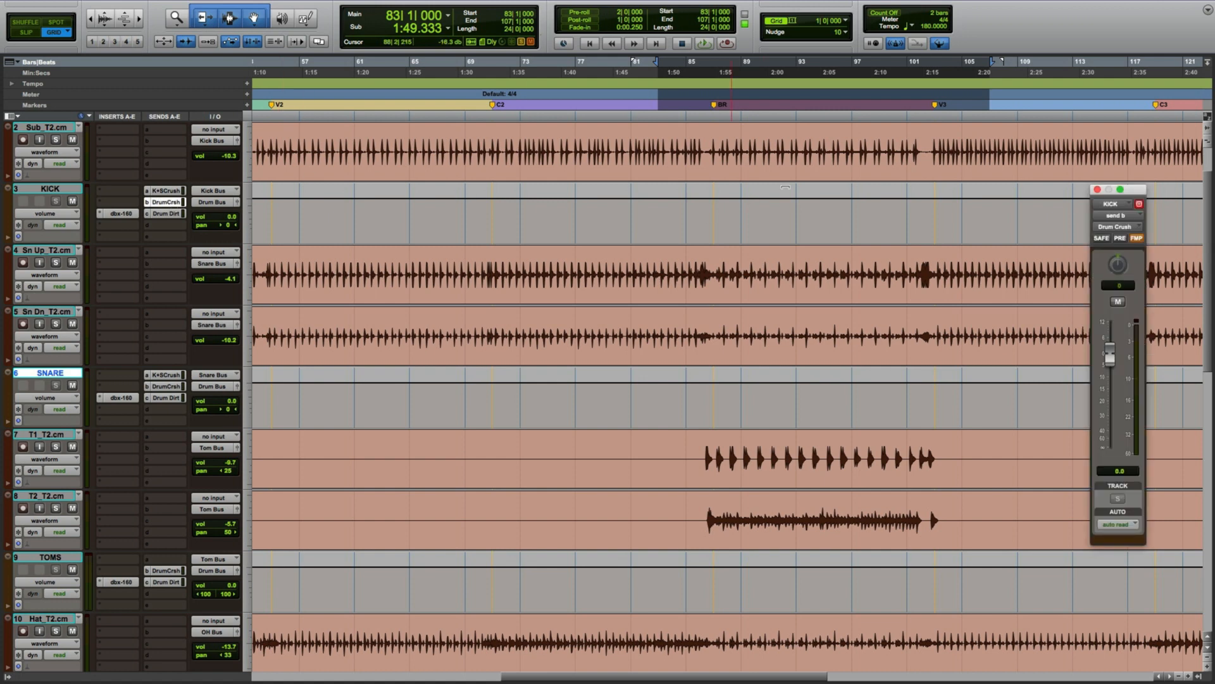
pyautogui.click(1098, 190)
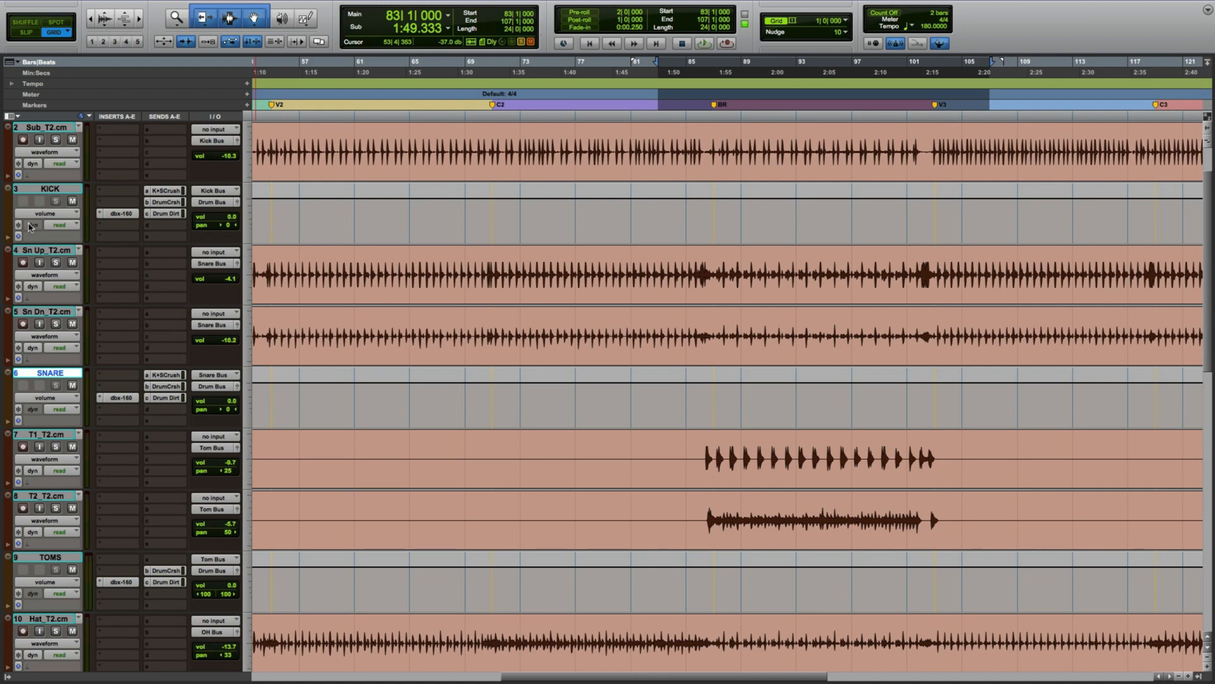
pyautogui.scroll(-15, 30, 232)
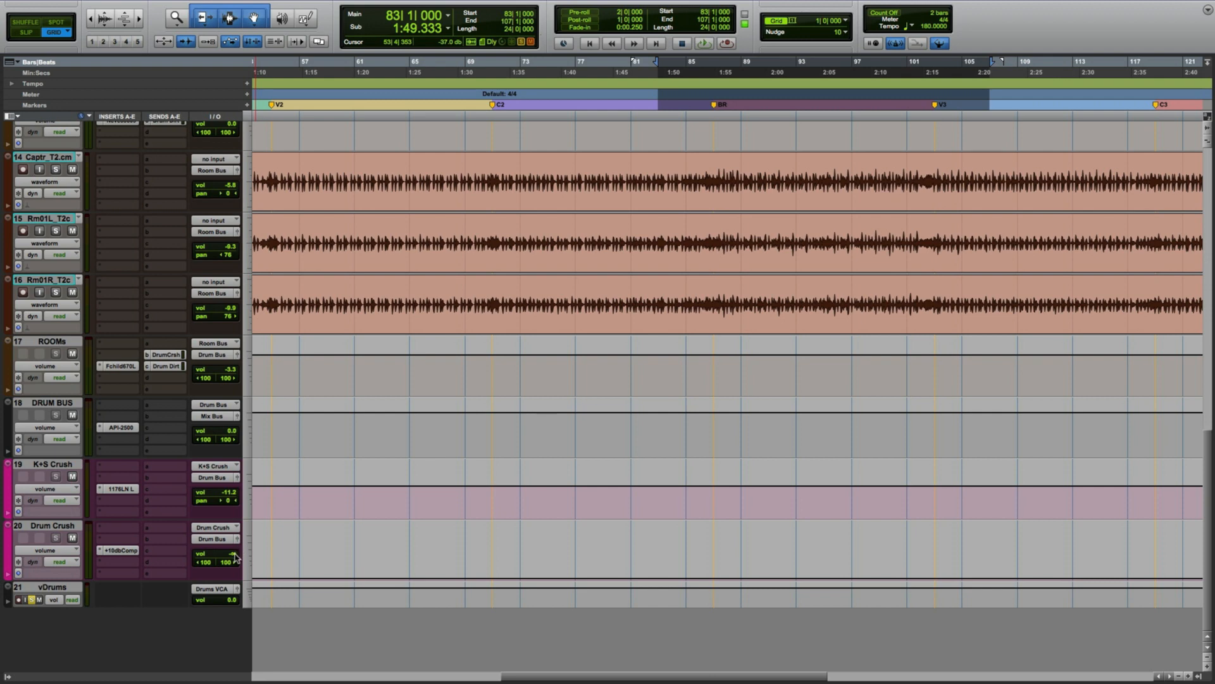
pyautogui.click(136, 551)
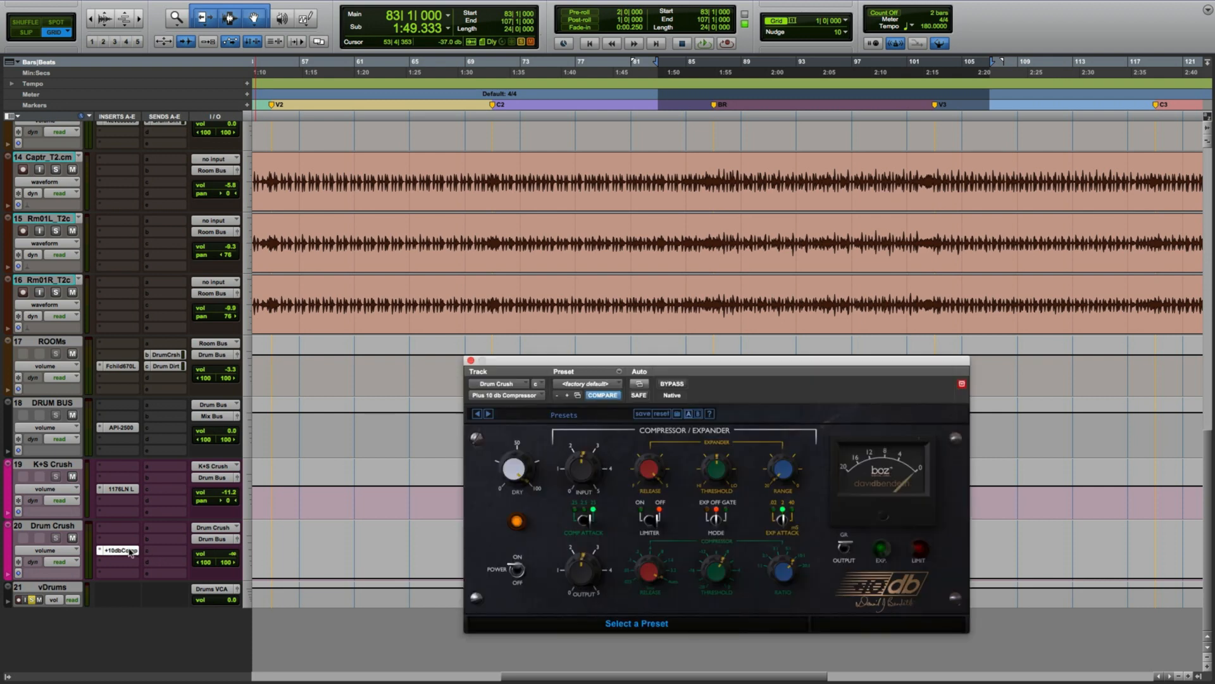
# During playback, raise the Drum Crush track volume to -19.7 dB and toggle its mute, then stop playback.
pyautogui.press('space')
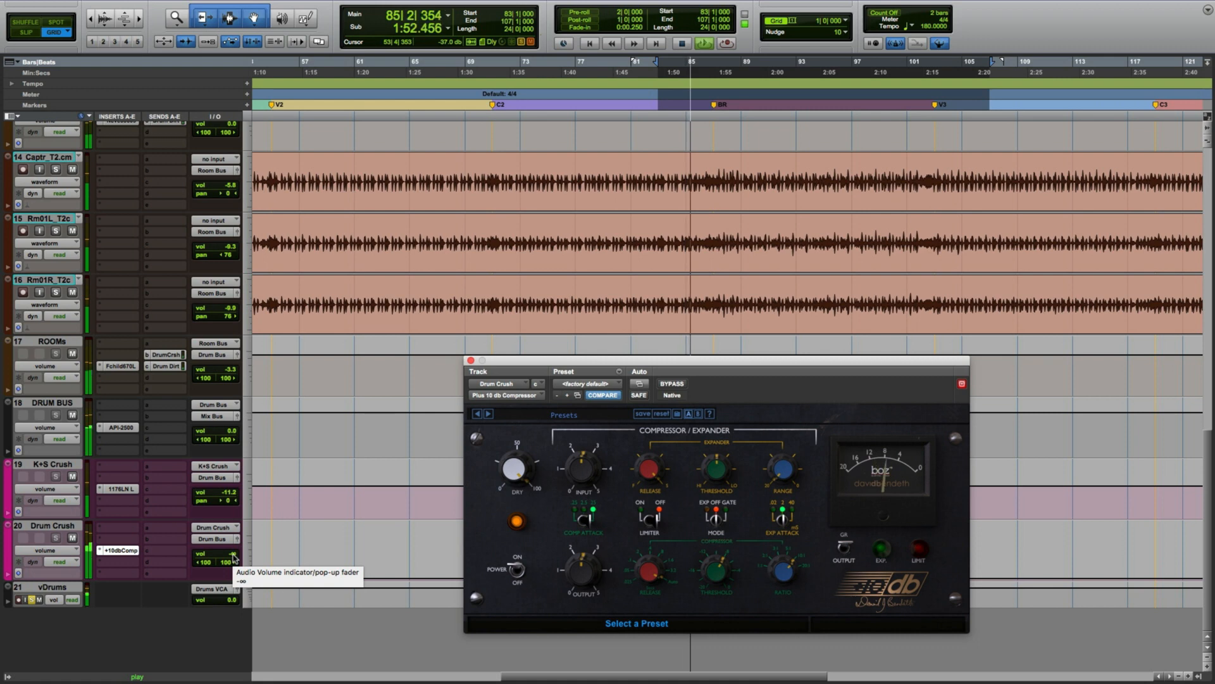
pyautogui.click(234, 557)
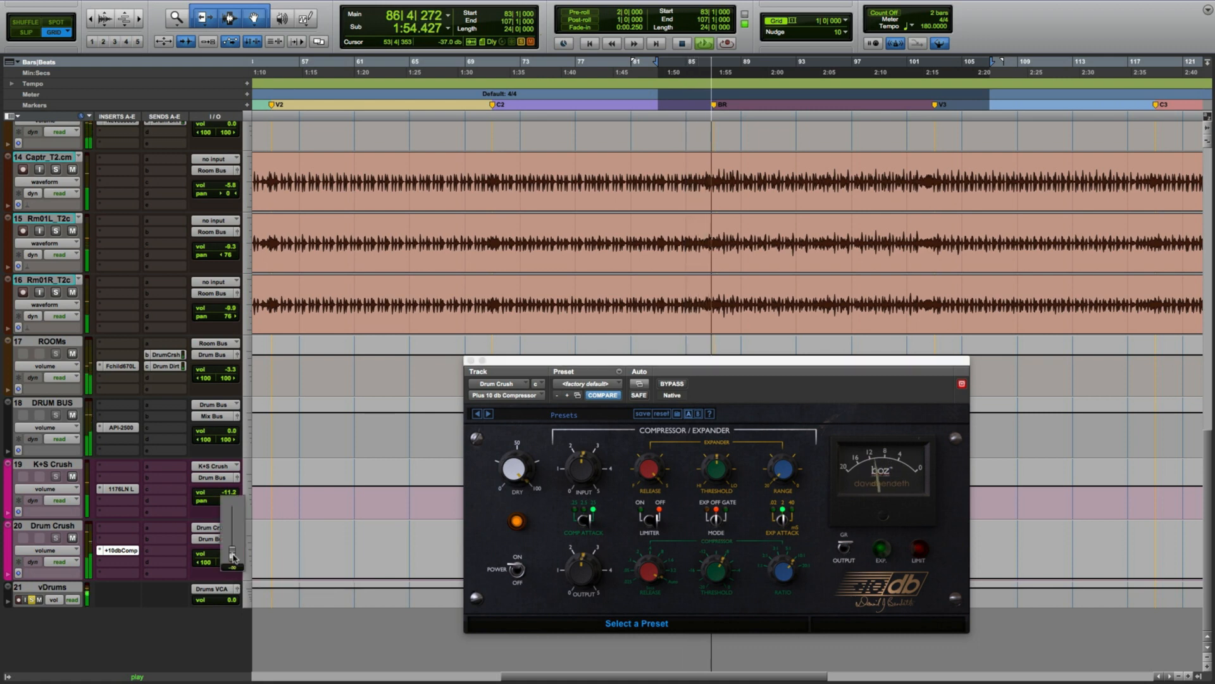
pyautogui.moveTo(233, 557); pyautogui.dragTo(232, 537)
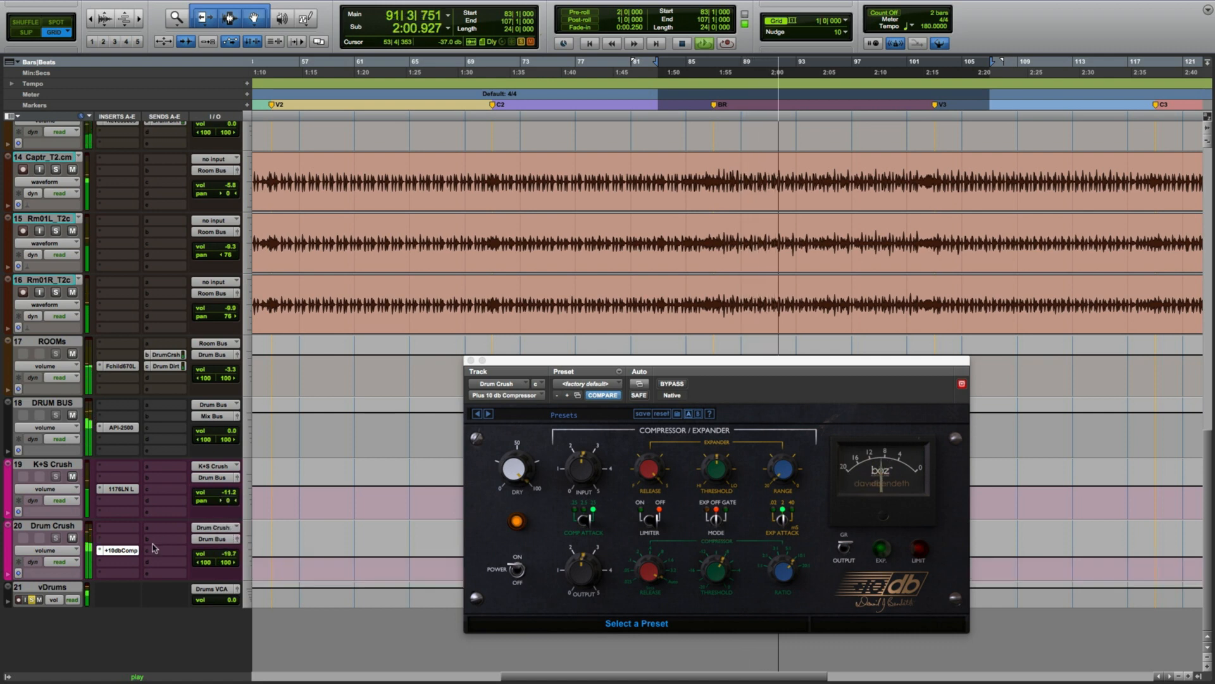
pyautogui.click(72, 538)
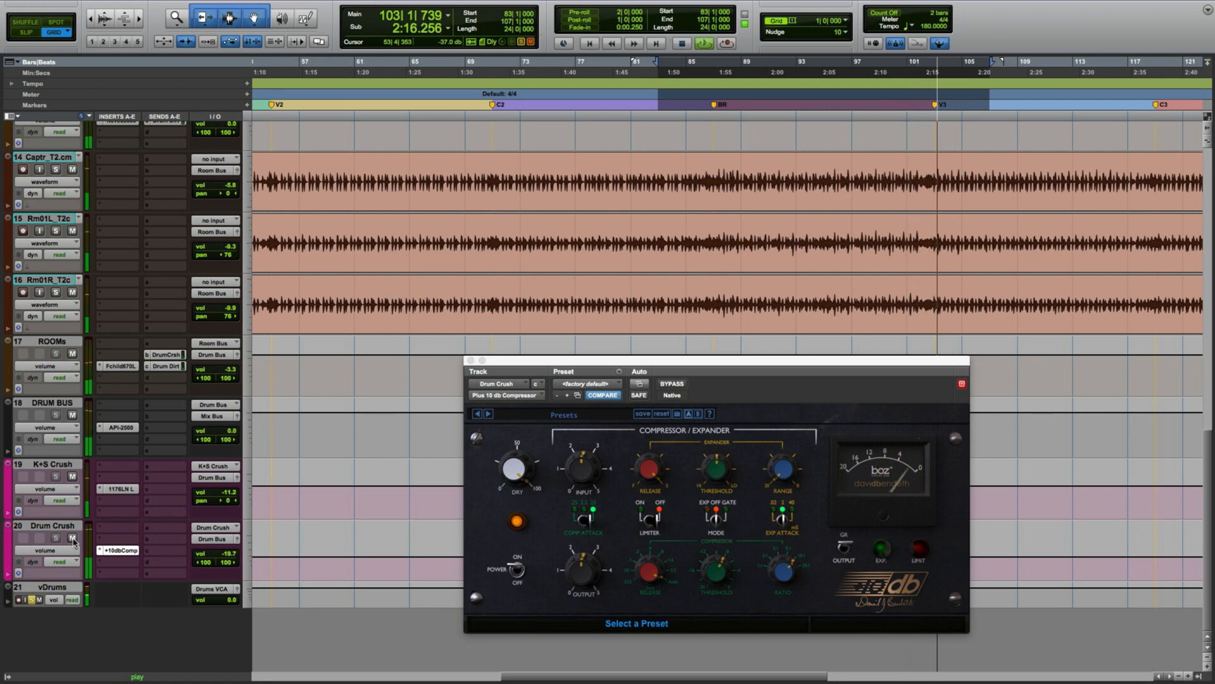
pyautogui.press('space')
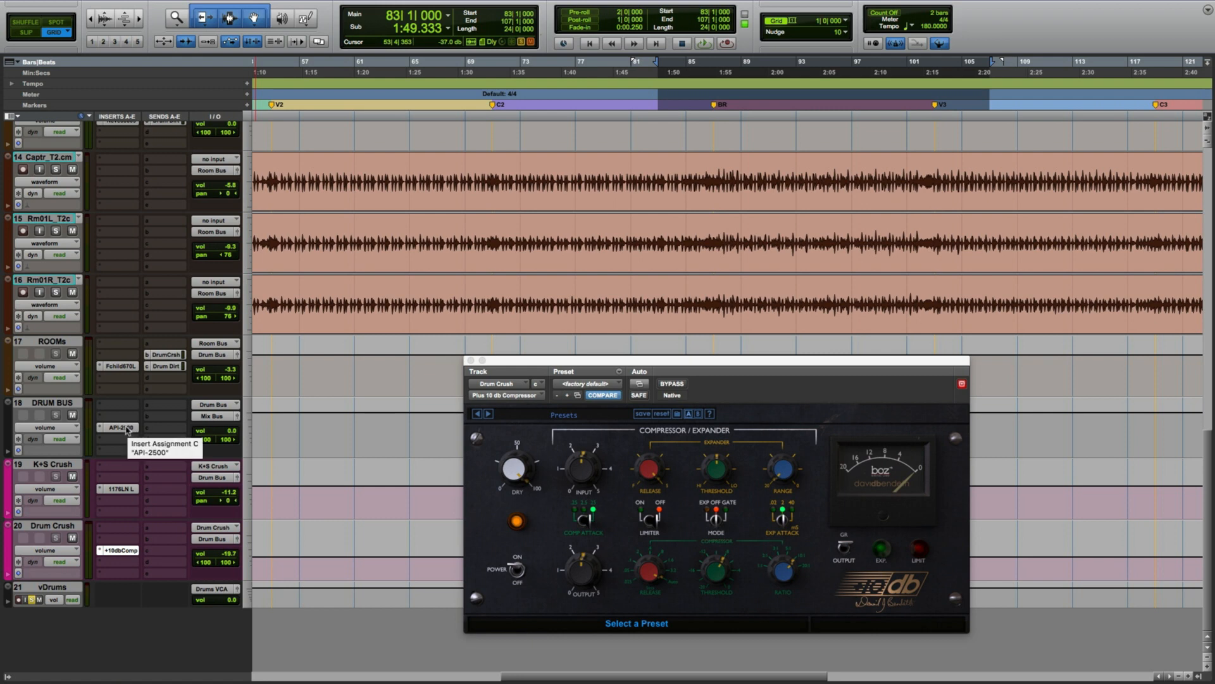
# Close the Plus 10 db Compressor window, then open the API-2500 insert on the DRUM BUS track and move its window up.
pyautogui.click(470, 360)
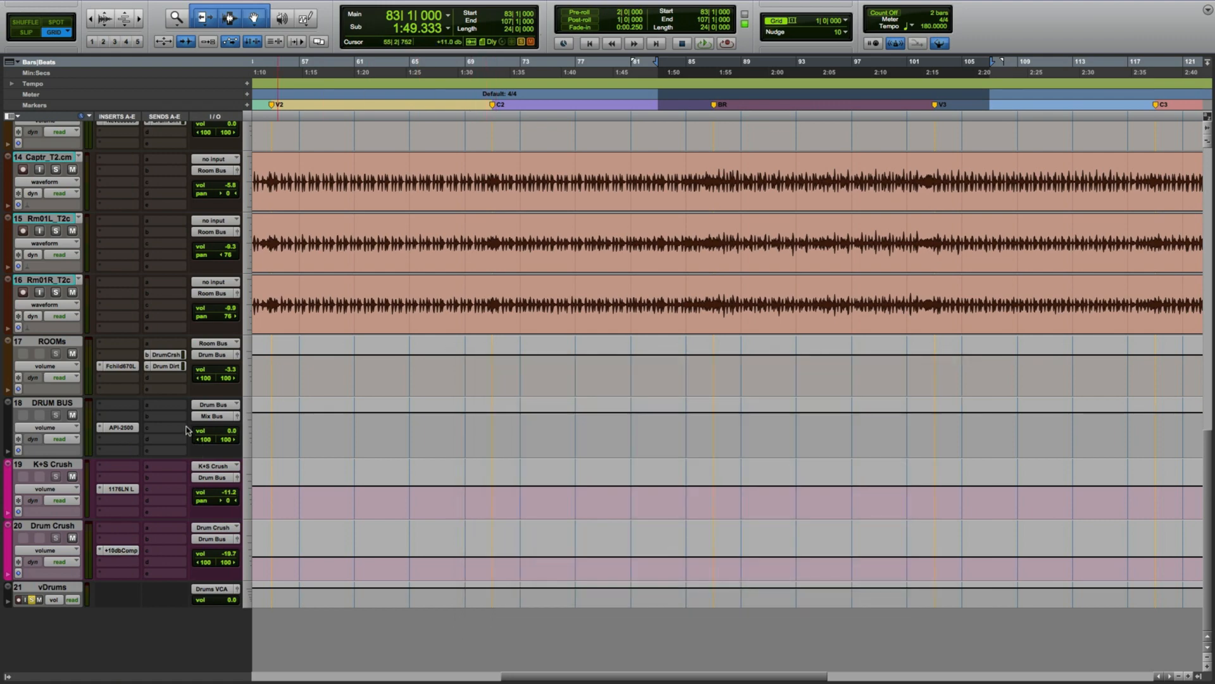
pyautogui.click(120, 427)
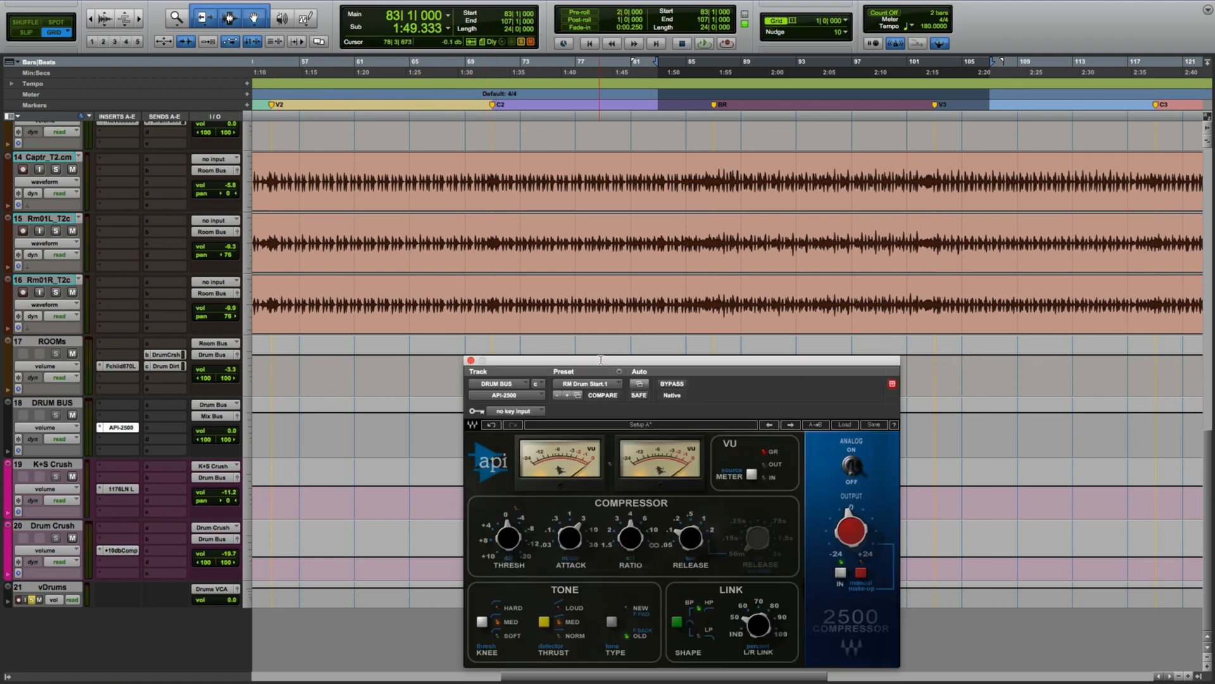
pyautogui.moveTo(602, 362); pyautogui.dragTo(595, 287)
# During playback, toggle the API-2500 bypass on and off to compare, then stop playback and close the plugin window.
pyautogui.press('space')
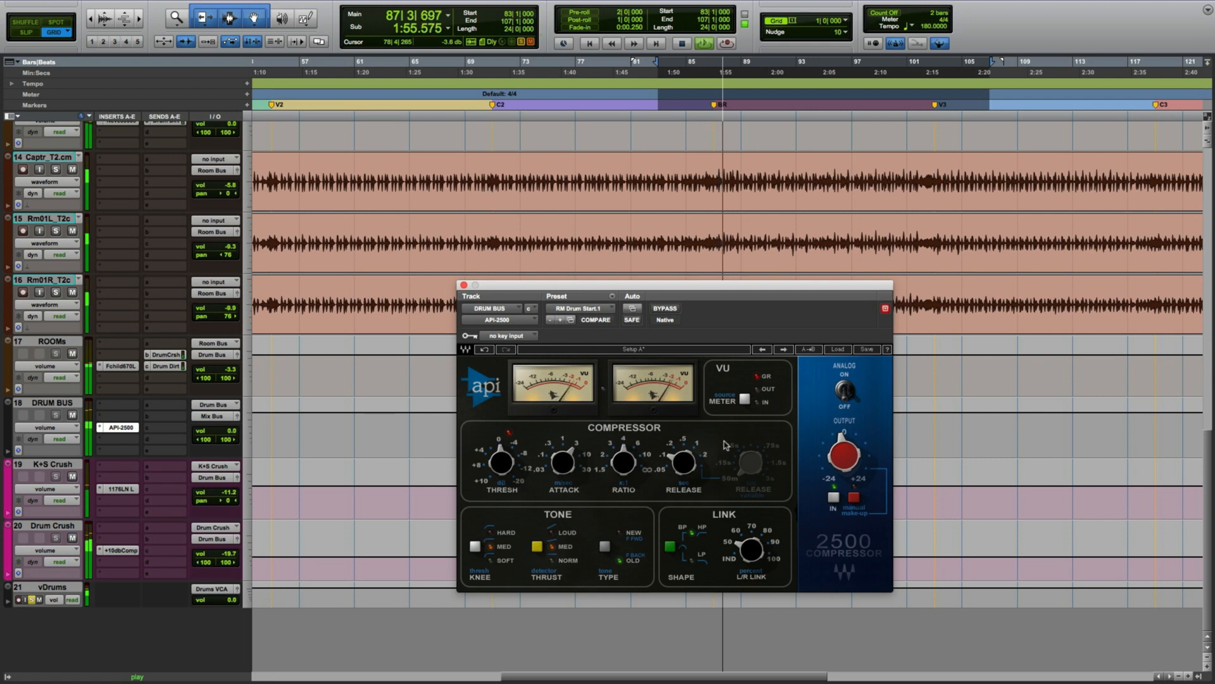
pyautogui.press('space')
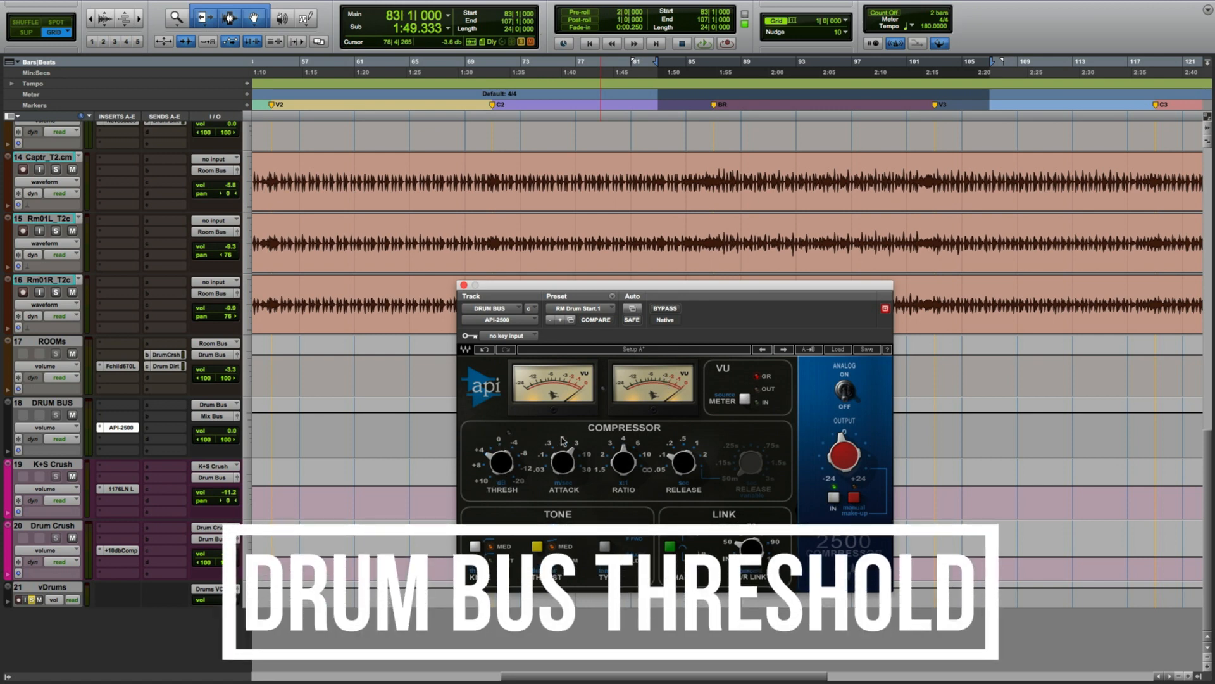
pyautogui.press('space')
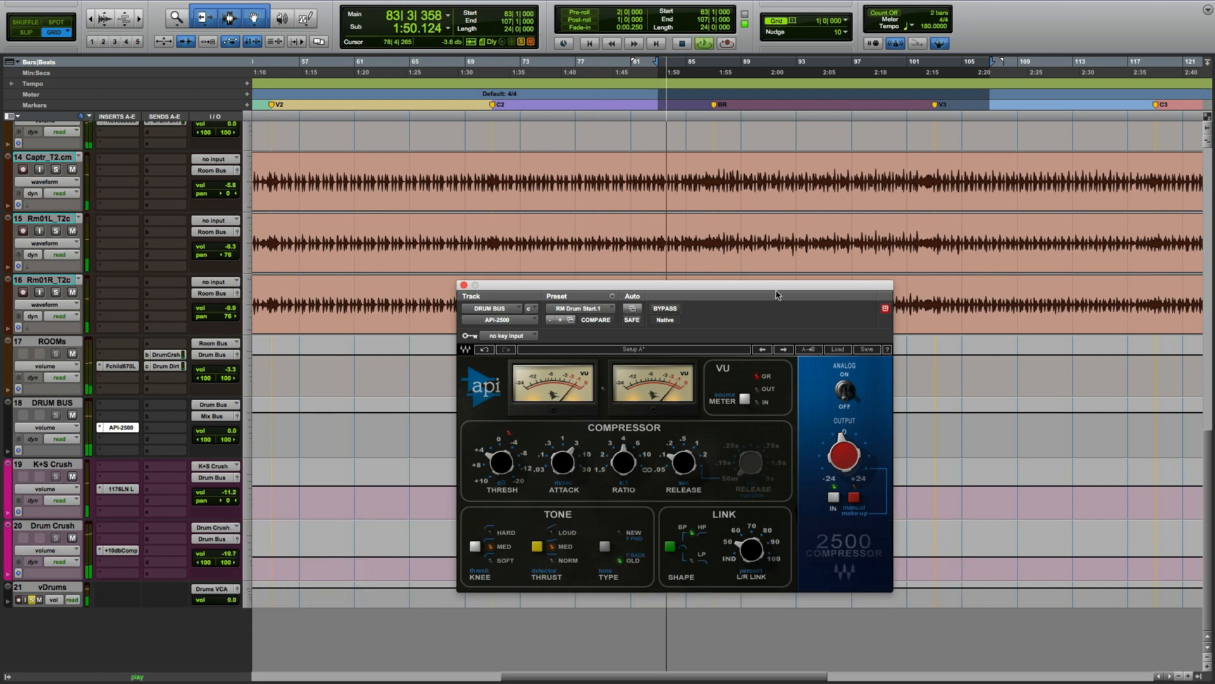
pyautogui.click(665, 310)
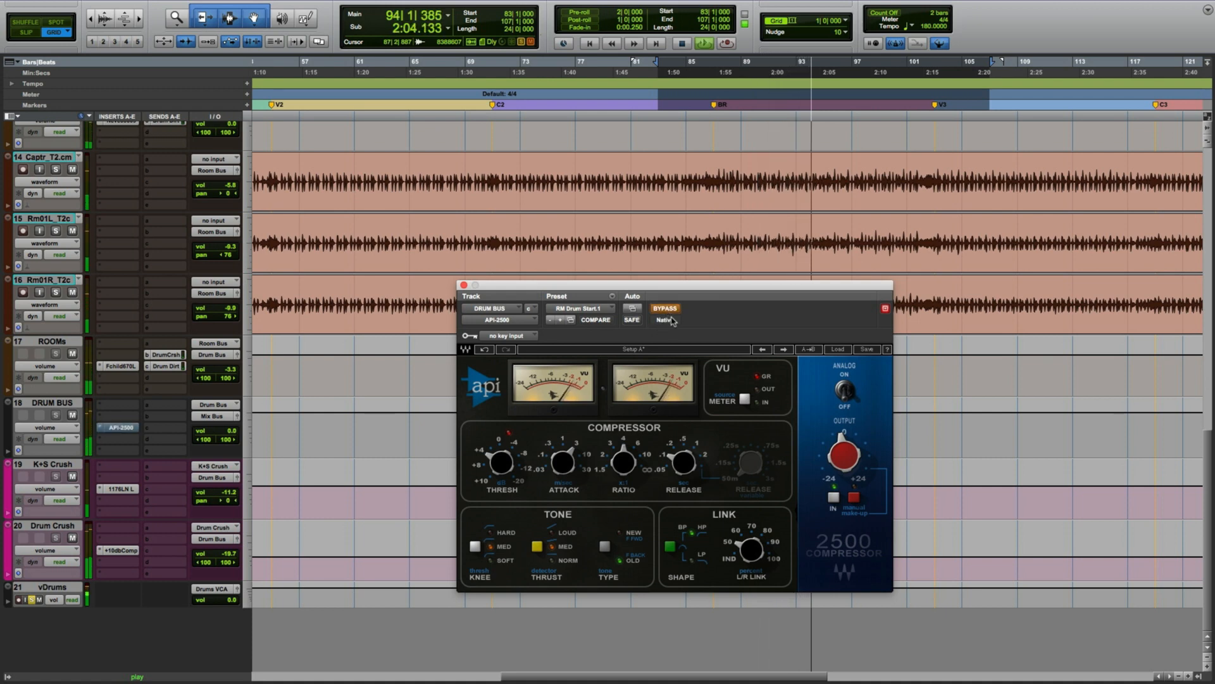
pyautogui.click(666, 309)
pyautogui.moveTo(847, 441)
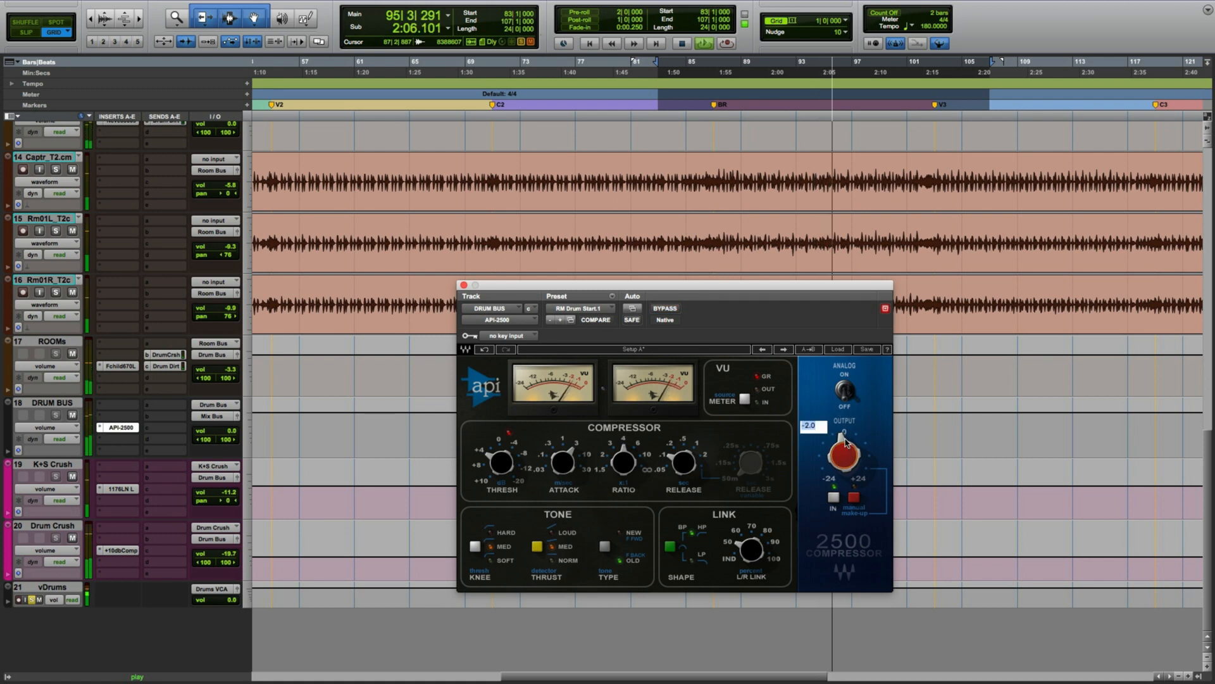
pyautogui.click(669, 311)
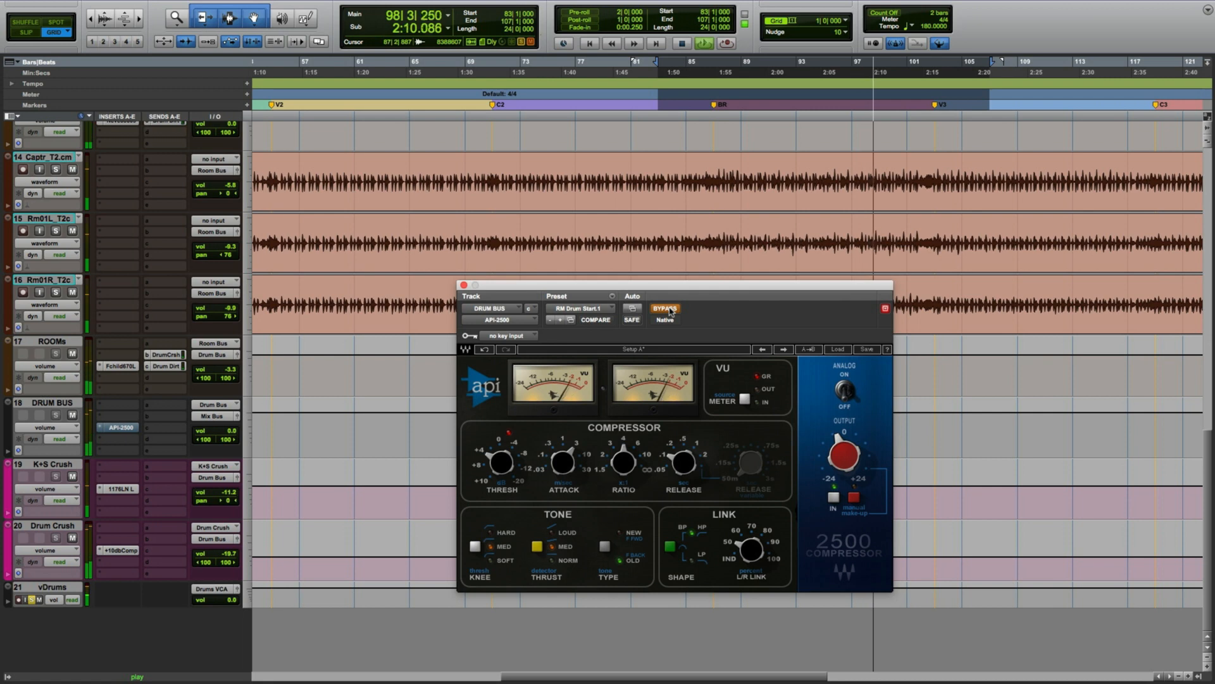
pyautogui.click(670, 311)
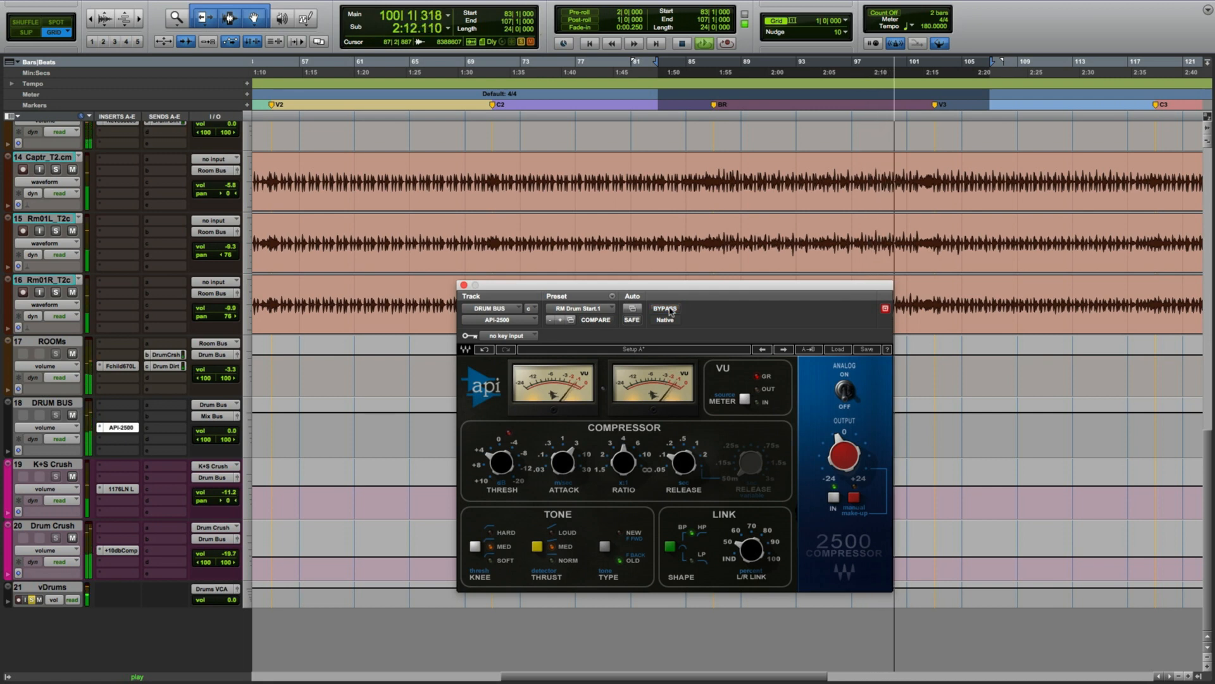
pyautogui.press('space')
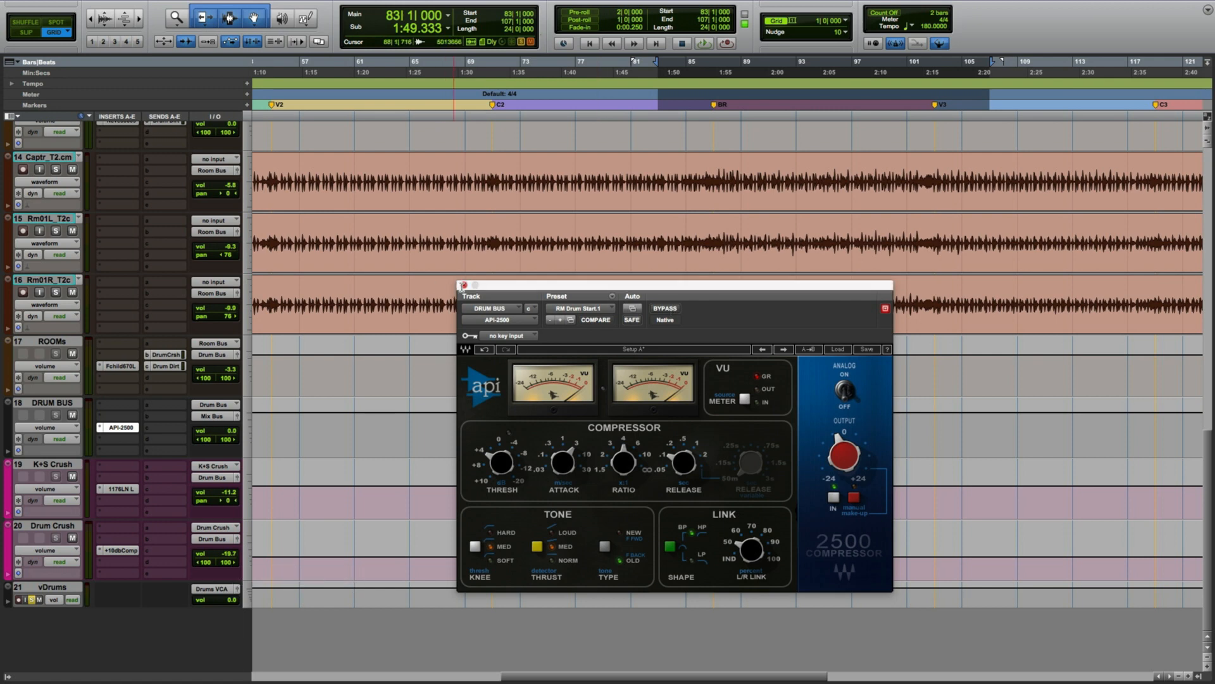
pyautogui.click(462, 285)
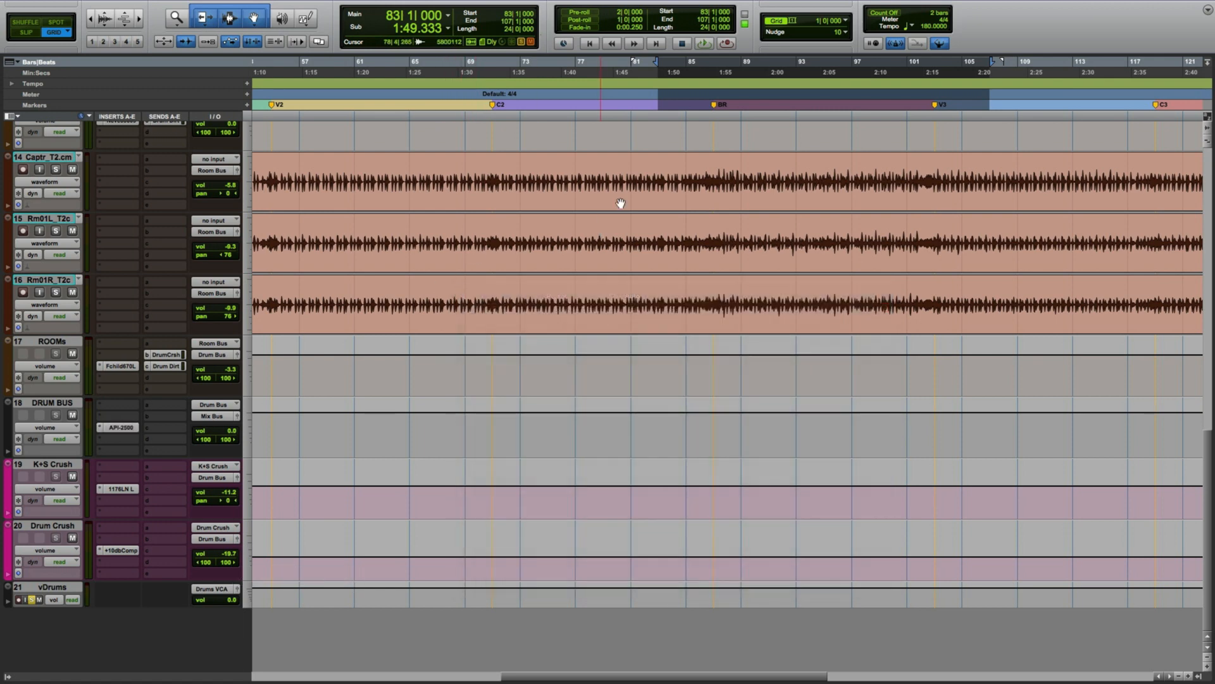